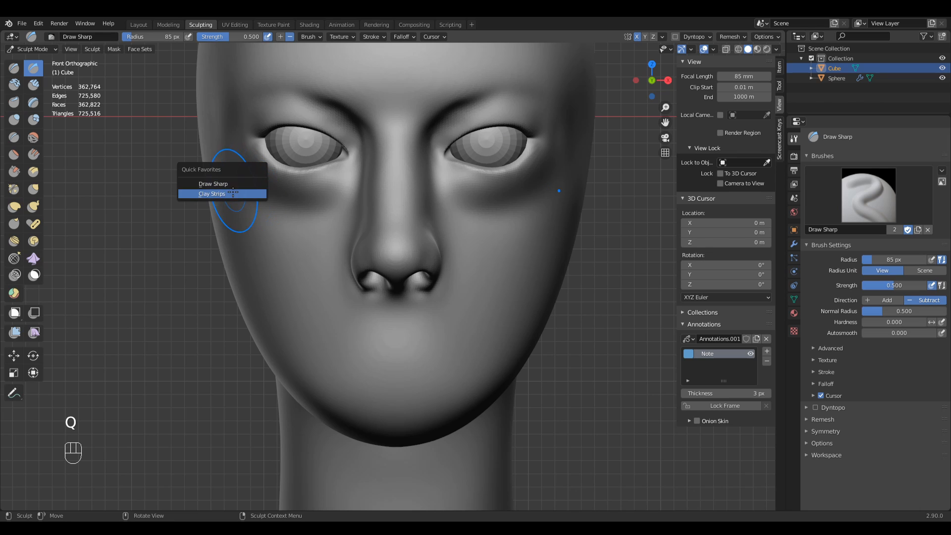
Lay a vertical strip of clay between the nose and chin using Clay Strips at a 106 px radius.
{"action": "left_click", "coordinate": [237, 194]}
{"action": "middle_click_drag", "start_coordinate": [428, 319], "coordinate": [402, 332]}
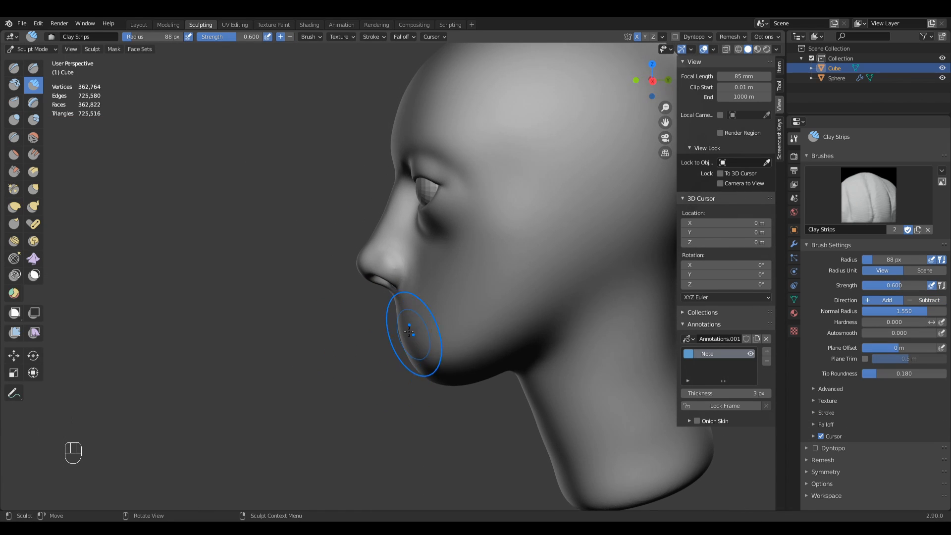
{"action": "key", "text": "KP_3"}
{"action": "middle_click_drag", "start_coordinate": [464, 342], "coordinate": [464, 293], "text": "shift"}
{"action": "scroll", "coordinate": [421, 287], "scroll_direction": "up", "scroll_amount": 3}
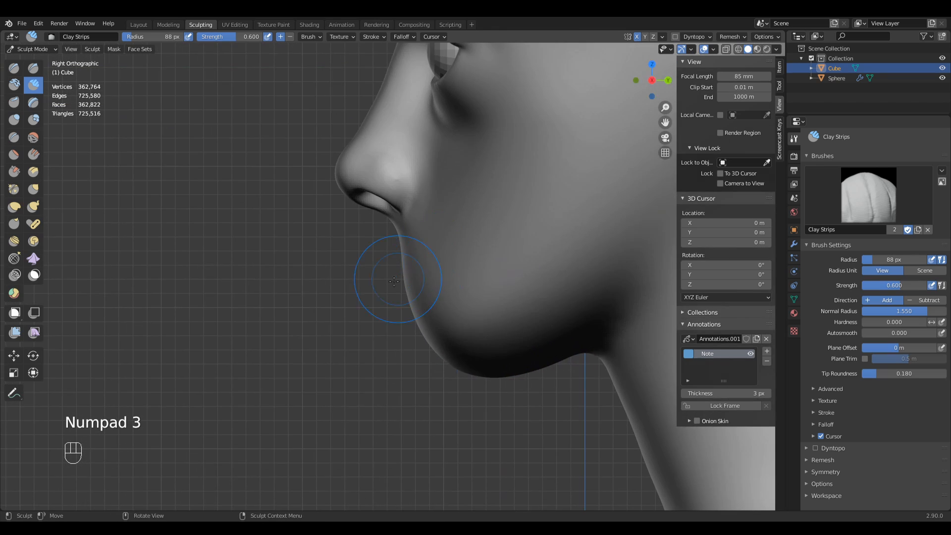
{"action": "mouse_move", "coordinate": [347, 283]}
{"action": "middle_mouse_down"}
{"action": "mouse_move", "coordinate": [421, 263]}
{"action": "mouse_move", "coordinate": [411, 280]}
{"action": "middle_mouse_up"}
{"action": "key", "text": "f"}
{"action": "left_click", "coordinate": [400, 262]}
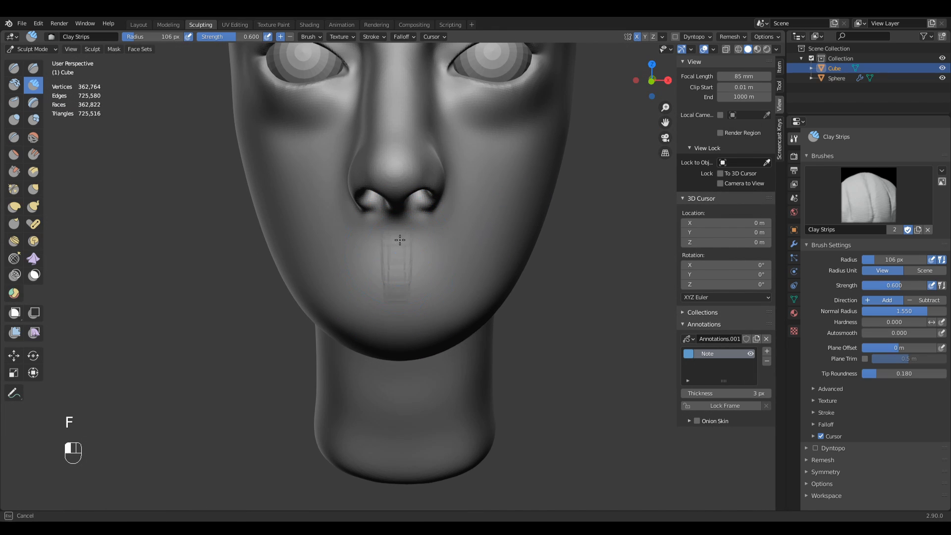
{"action": "left_click_drag", "start_coordinate": [400, 239], "coordinate": [400, 310]}
Build up a rounded mouth mound from under the nose down to the chin with Clay Strips at a 144 px radius.
{"action": "key", "text": "f"}
{"action": "left_click", "coordinate": [415, 250]}
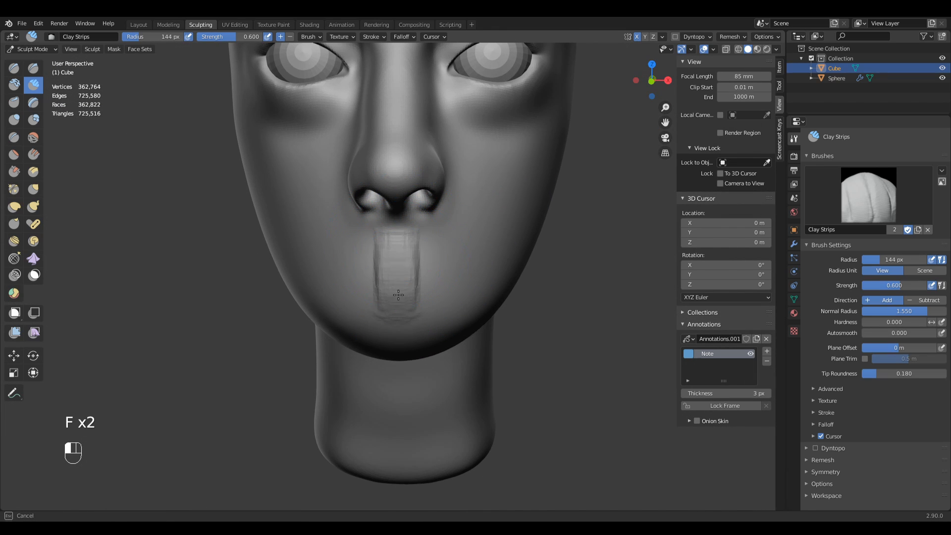
{"action": "mouse_move", "coordinate": [408, 247]}
{"action": "left_mouse_down"}
{"action": "mouse_move", "coordinate": [418, 242]}
{"action": "mouse_move", "coordinate": [438, 291]}
{"action": "left_mouse_up"}
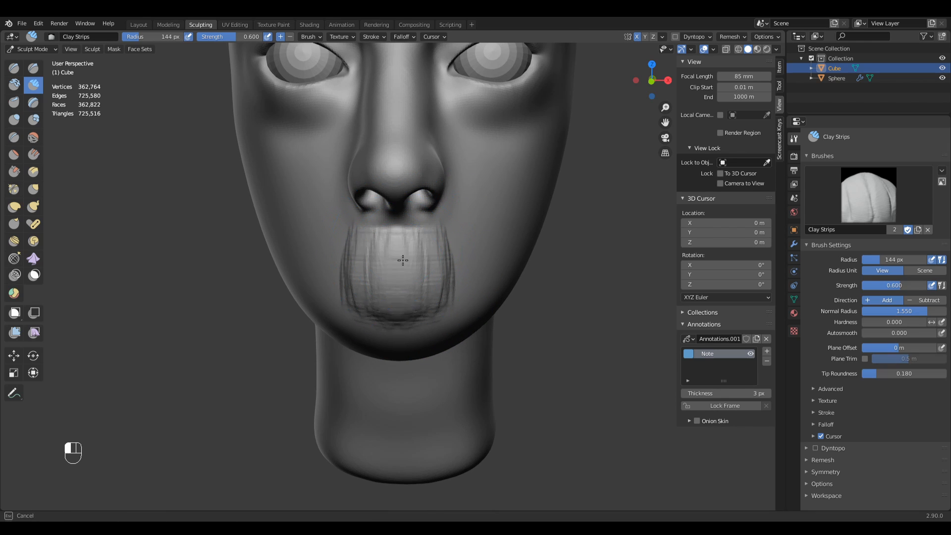
{"action": "mouse_move", "coordinate": [443, 248]}
{"action": "left_mouse_down"}
{"action": "mouse_move", "coordinate": [416, 240]}
{"action": "mouse_move", "coordinate": [411, 308]}
{"action": "left_mouse_up"}
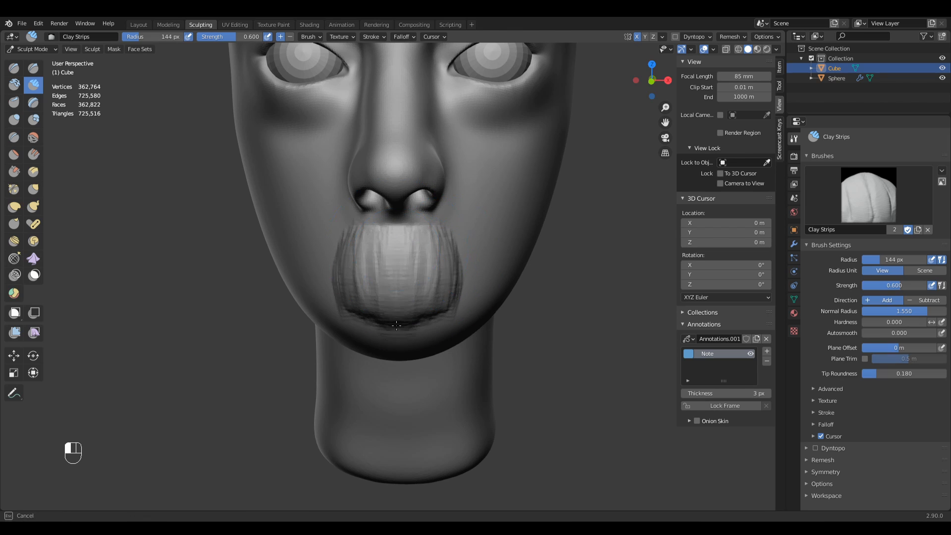
{"action": "left_click_drag", "start_coordinate": [433, 306], "coordinate": [398, 255]}
{"action": "key", "text": "KP_3"}
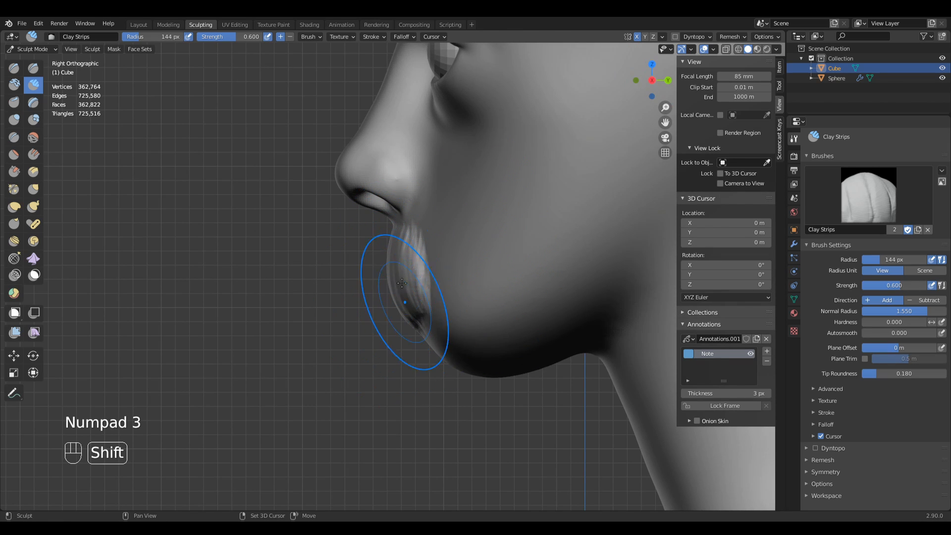
Extend the clay mound over the chin and out around the sides of the mouth, and smooth the strokes.
{"action": "middle_click_drag", "start_coordinate": [406, 290], "coordinate": [474, 282]}
{"action": "left_click_drag", "start_coordinate": [416, 262], "coordinate": [394, 292]}
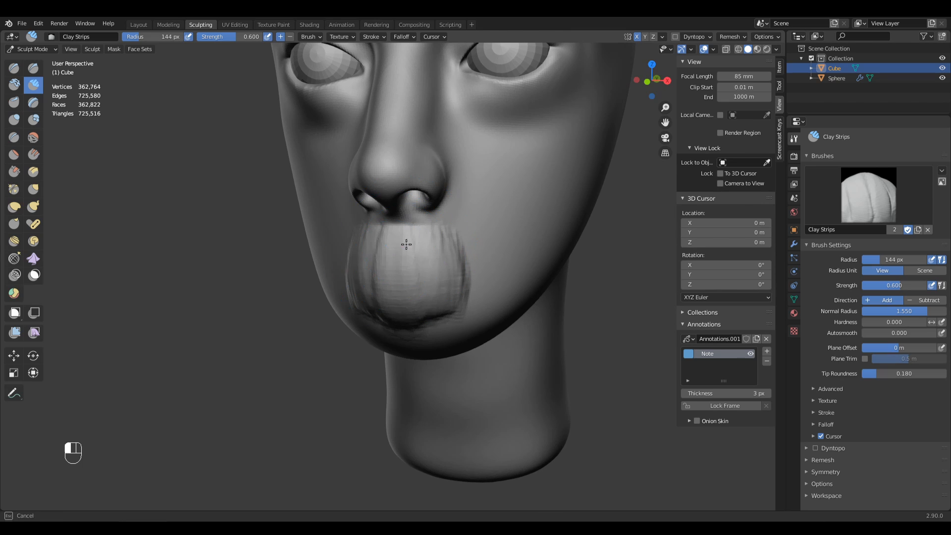
{"action": "left_click_drag", "start_coordinate": [406, 244], "coordinate": [433, 243]}
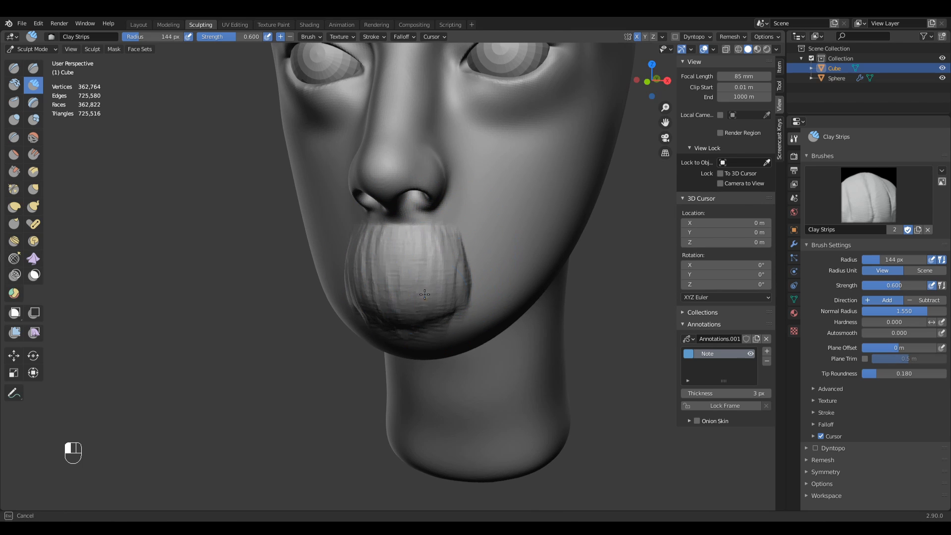
{"action": "middle_click_drag", "start_coordinate": [450, 253], "coordinate": [409, 333]}
{"action": "mouse_move", "coordinate": [410, 333]}
{"action": "left_mouse_down"}
{"action": "mouse_move", "coordinate": [438, 367]}
{"action": "mouse_move", "coordinate": [446, 309]}
{"action": "mouse_move", "coordinate": [469, 284]}
{"action": "left_mouse_up"}
{"action": "middle_click_drag", "start_coordinate": [478, 290], "coordinate": [443, 323]}
{"action": "mouse_move", "coordinate": [488, 243]}
{"action": "left_mouse_down"}
{"action": "mouse_move", "coordinate": [474, 296]}
{"action": "mouse_move", "coordinate": [488, 304]}
{"action": "left_mouse_up"}
{"action": "middle_click_drag", "start_coordinate": [475, 280], "coordinate": [507, 279]}
{"action": "left_click_drag", "start_coordinate": [451, 241], "coordinate": [449, 249], "text": "shift"}
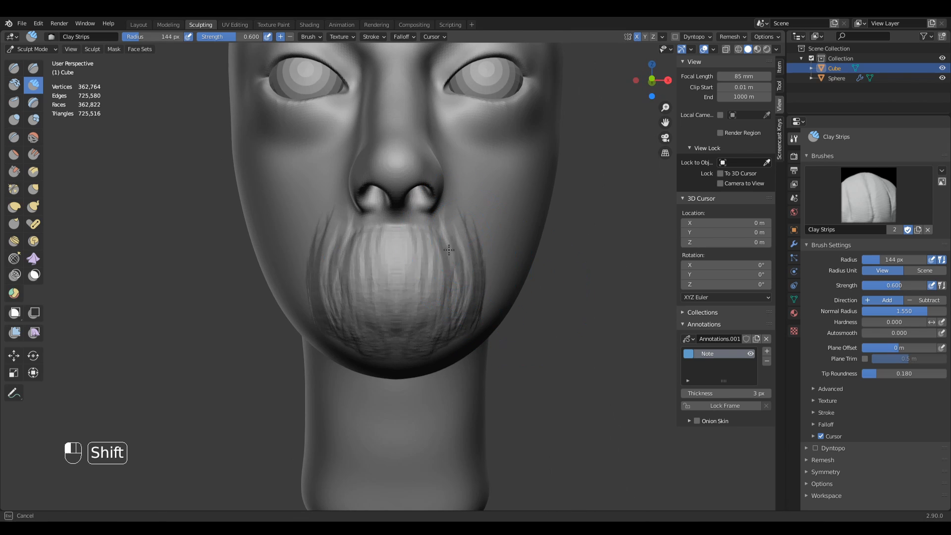
{"action": "left_click_drag", "start_coordinate": [417, 335], "coordinate": [435, 244], "text": "shift"}
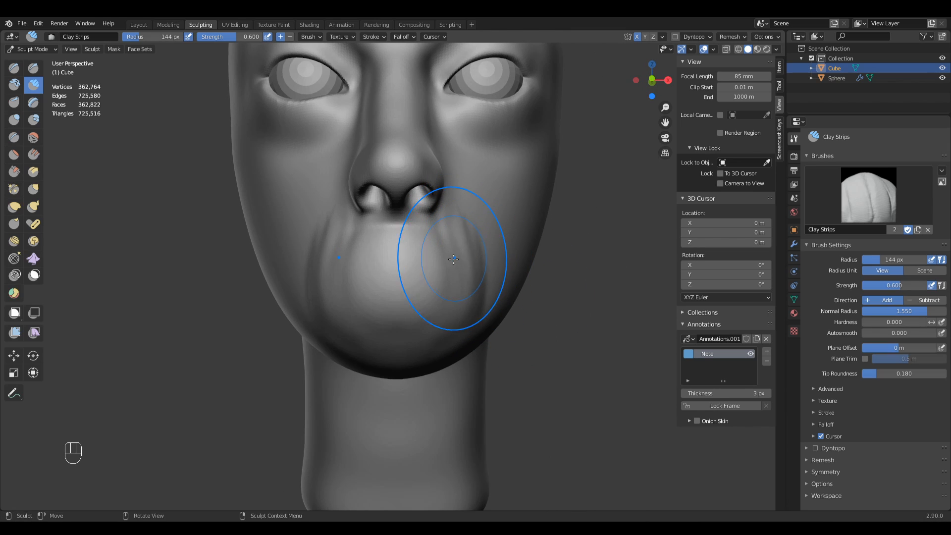
Build up the area just below the nose with Clay Strips at a 98 px radius and smooth it into the face.
{"action": "middle_click_drag", "start_coordinate": [435, 244], "coordinate": [376, 253]}
{"action": "key", "text": "f"}
{"action": "left_click", "coordinate": [388, 258]}
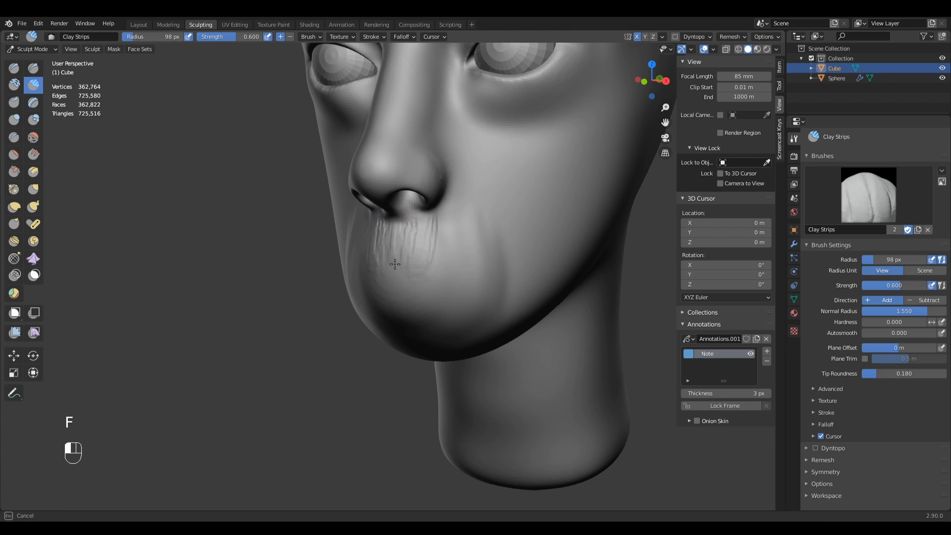
{"action": "mouse_move", "coordinate": [427, 271]}
{"action": "left_mouse_down", "text": "shift"}
{"action": "mouse_move", "coordinate": [458, 233]}
{"action": "mouse_move", "coordinate": [441, 235]}
{"action": "left_mouse_up", "text": "shift"}
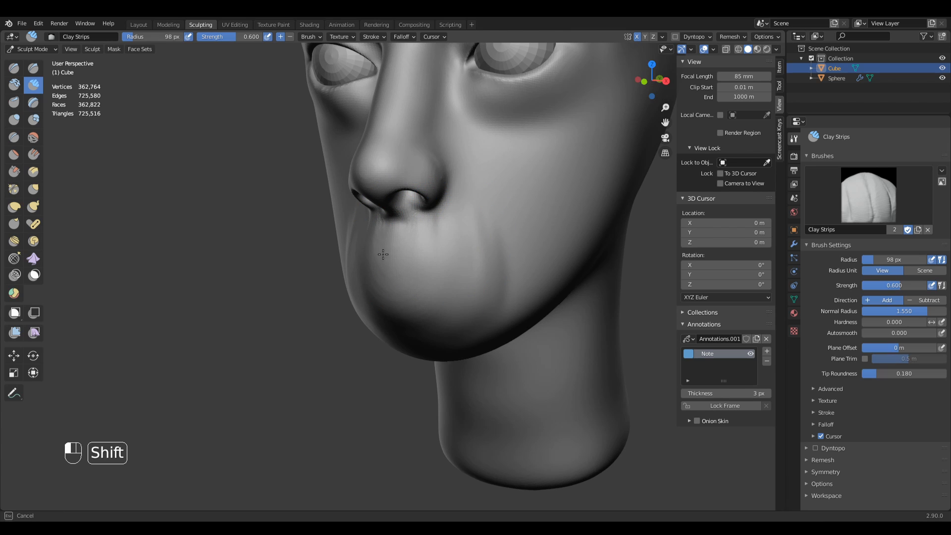
{"action": "left_click_drag", "start_coordinate": [489, 331], "coordinate": [487, 324]}
{"action": "mouse_move", "coordinate": [488, 324]}
{"action": "middle_mouse_down", "text": "ctrl"}
{"action": "mouse_move", "coordinate": [487, 354]}
{"action": "mouse_move", "coordinate": [447, 316]}
{"action": "middle_mouse_up", "text": "ctrl"}
{"action": "mouse_move", "coordinate": [434, 273]}
{"action": "left_mouse_down", "text": "shift"}
{"action": "mouse_move", "coordinate": [444, 292]}
{"action": "mouse_move", "coordinate": [400, 294]}
{"action": "left_mouse_up", "text": "shift"}
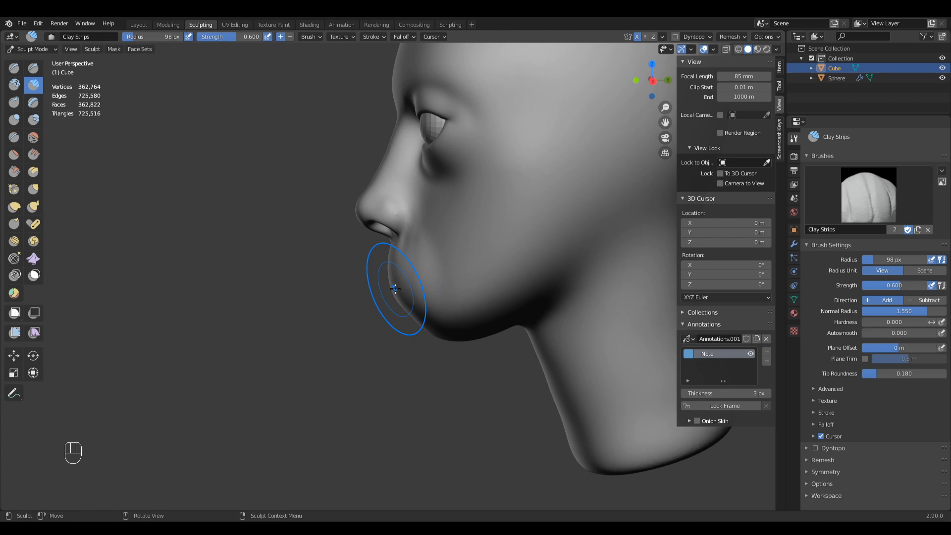
Try to carve the mouth line from the front with Draw Sharp at a 72 px radius, and undo the last stroke.
{"action": "key", "text": "KP_1"}
{"action": "middle_click_drag", "start_coordinate": [490, 309], "coordinate": [452, 263], "text": "ctrl"}
{"action": "key", "text": "q"}
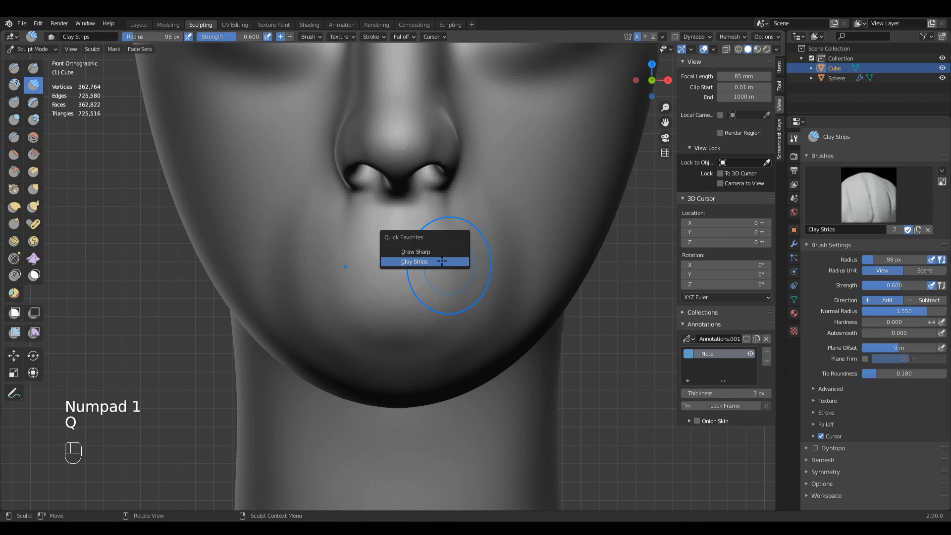
{"action": "left_click", "coordinate": [439, 261]}
{"action": "key", "text": "q"}
{"action": "left_click", "coordinate": [424, 268]}
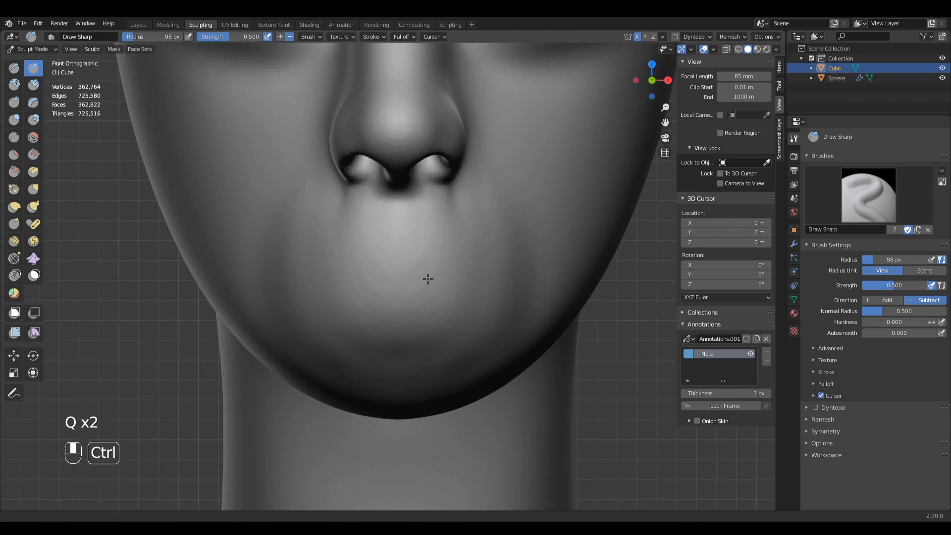
{"action": "key", "text": "f"}
{"action": "key", "text": "f"}
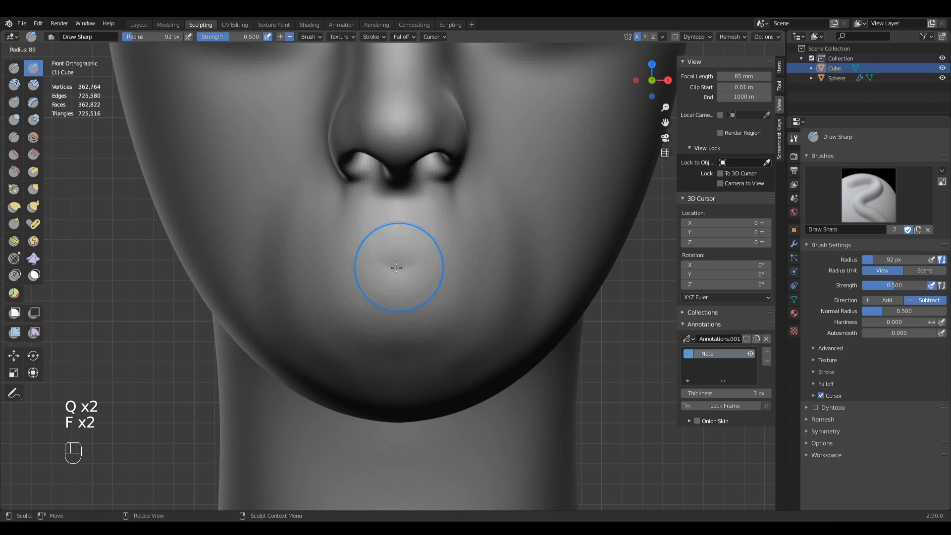
{"action": "left_click", "coordinate": [408, 261]}
{"action": "key", "text": "f"}
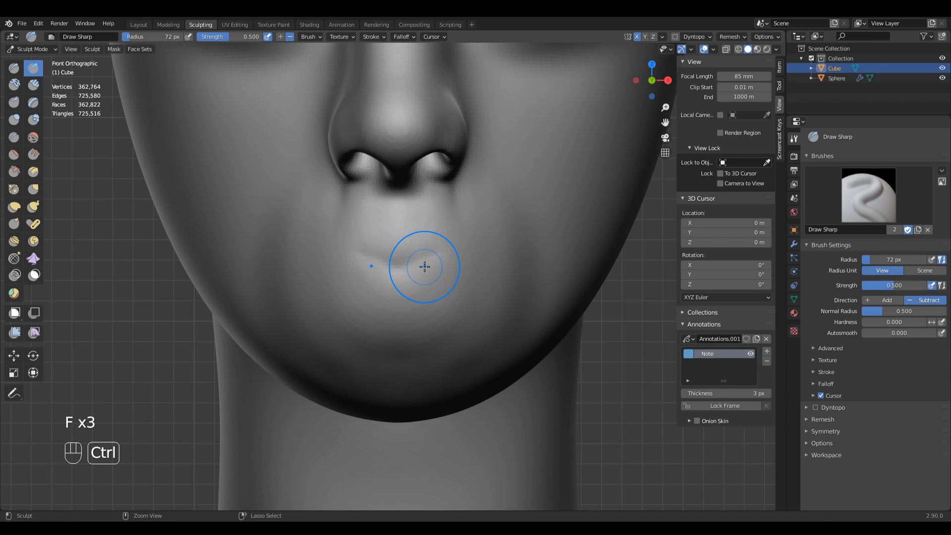
{"action": "key", "text": "ctrl+z"}
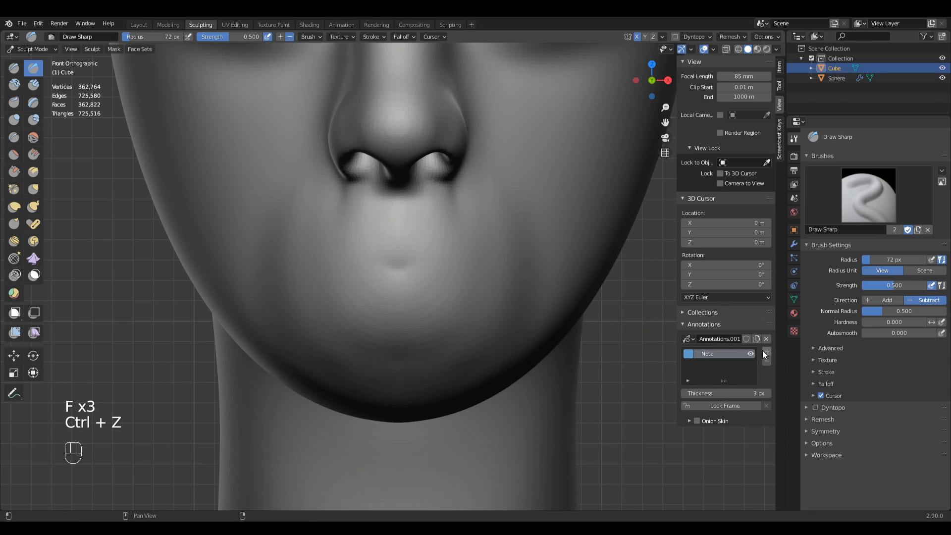
Set the annotation note's colour to red and sketch the lip outlines and mouth line on the face with Annotate.
{"action": "left_click", "coordinate": [695, 355]}
{"action": "left_click", "coordinate": [691, 296]}
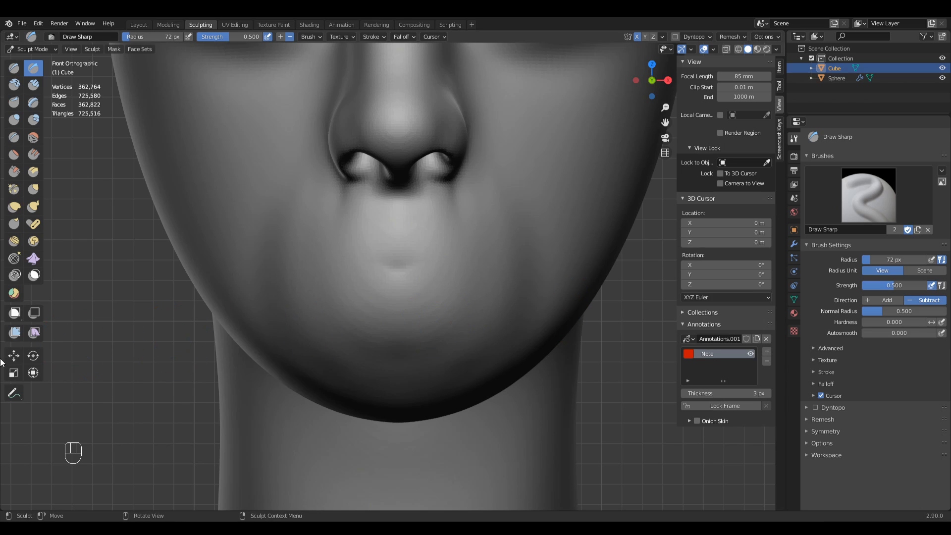
{"action": "left_click", "coordinate": [13, 394]}
{"action": "key", "text": "f"}
{"action": "left_click", "coordinate": [453, 246]}
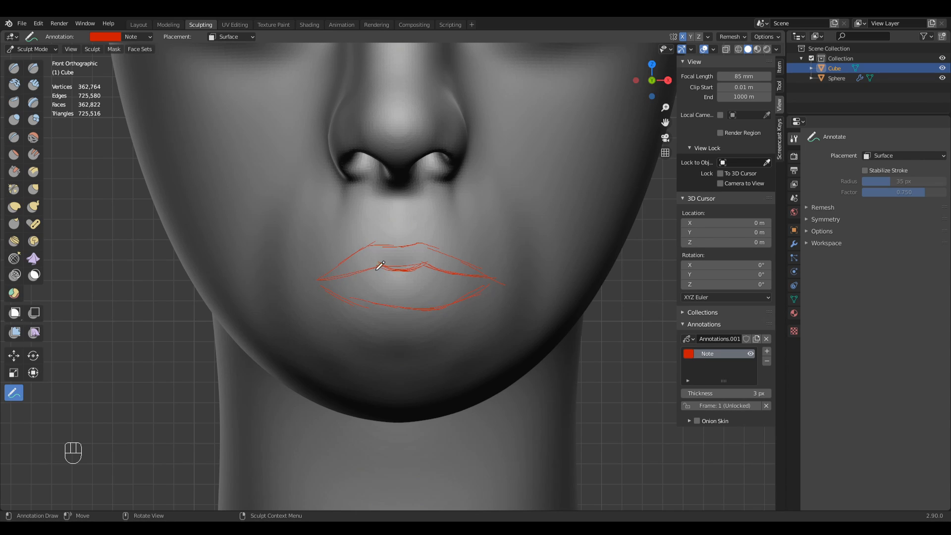
{"action": "key", "text": "shift"}
Carve the mouth line along the red guide with Draw Sharp, using 38 px and 77 px radii, and delete the annotation note.
{"action": "key", "text": "q"}
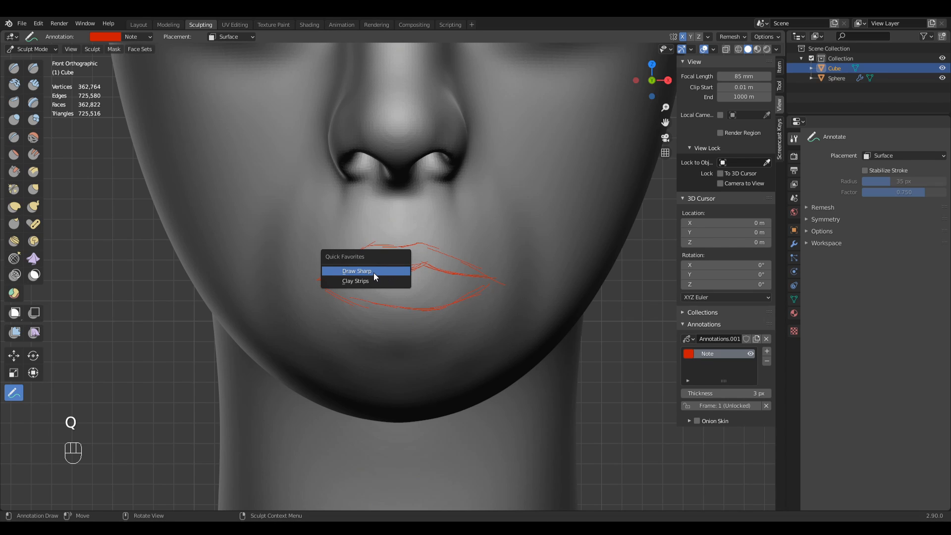
{"action": "left_click", "coordinate": [356, 271]}
{"action": "key", "text": "f"}
{"action": "left_click", "coordinate": [414, 272]}
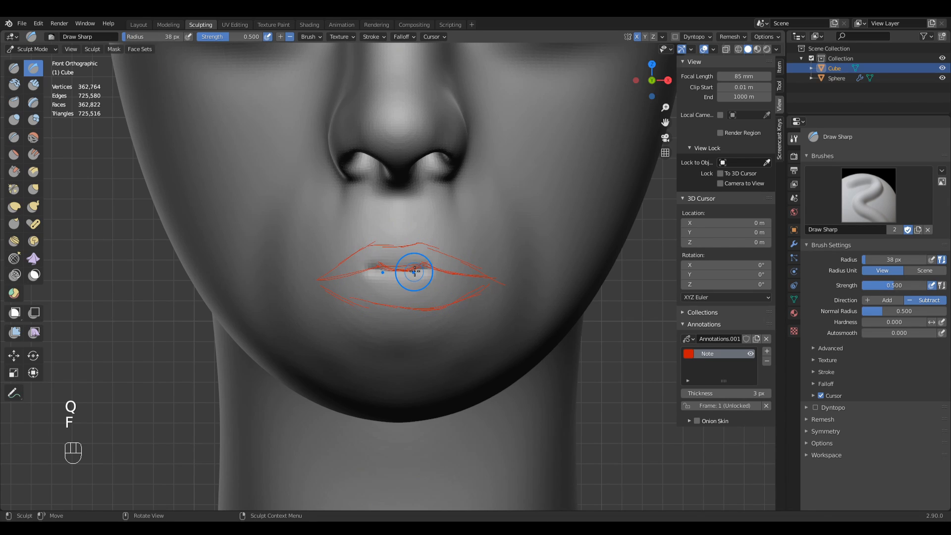
{"action": "key", "text": "f"}
{"action": "left_click", "coordinate": [448, 273]}
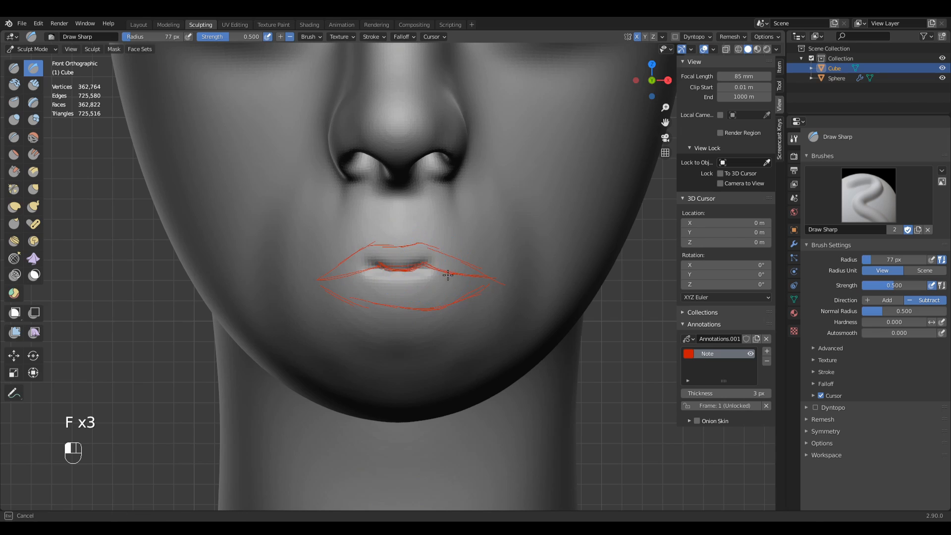
{"action": "mouse_move", "coordinate": [450, 274]}
{"action": "left_mouse_down"}
{"action": "mouse_move", "coordinate": [490, 279]}
{"action": "mouse_move", "coordinate": [424, 268]}
{"action": "left_mouse_up"}
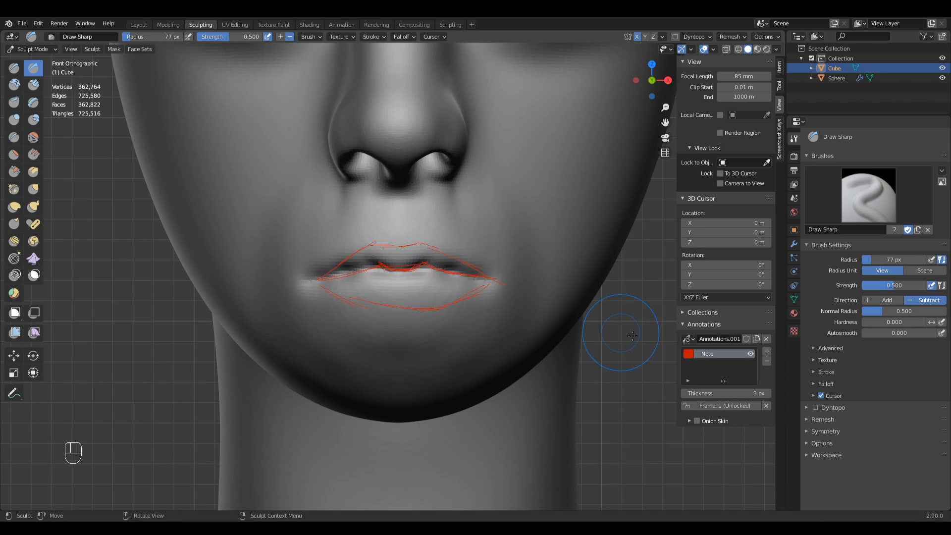
{"action": "left_click", "coordinate": [766, 361]}
Sharpen the mouth line out to its corners with the Crease brush at a 102 px radius.
{"action": "middle_click_drag", "start_coordinate": [422, 259], "coordinate": [449, 247], "text": "shift"}
{"action": "middle_click_drag", "start_coordinate": [448, 283], "coordinate": [447, 261]}
{"action": "key", "text": "f"}
{"action": "left_click", "coordinate": [442, 262]}
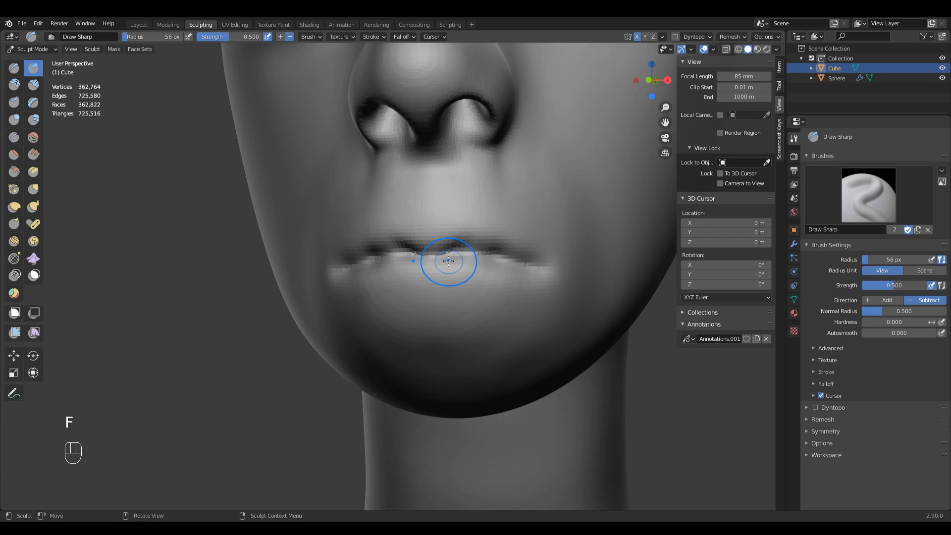
{"action": "key", "text": "shift+c"}
{"action": "key", "text": "f"}
{"action": "left_click", "coordinate": [467, 254]}
{"action": "left_click_drag", "start_coordinate": [464, 250], "coordinate": [489, 250]}
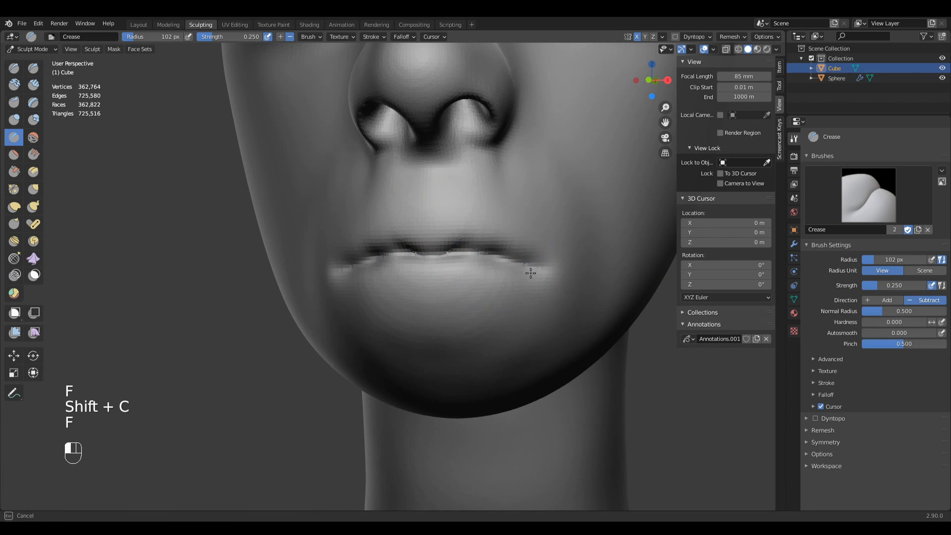
{"action": "left_click_drag", "start_coordinate": [530, 273], "coordinate": [541, 275]}
{"action": "middle_click_drag", "start_coordinate": [463, 238], "coordinate": [485, 278]}
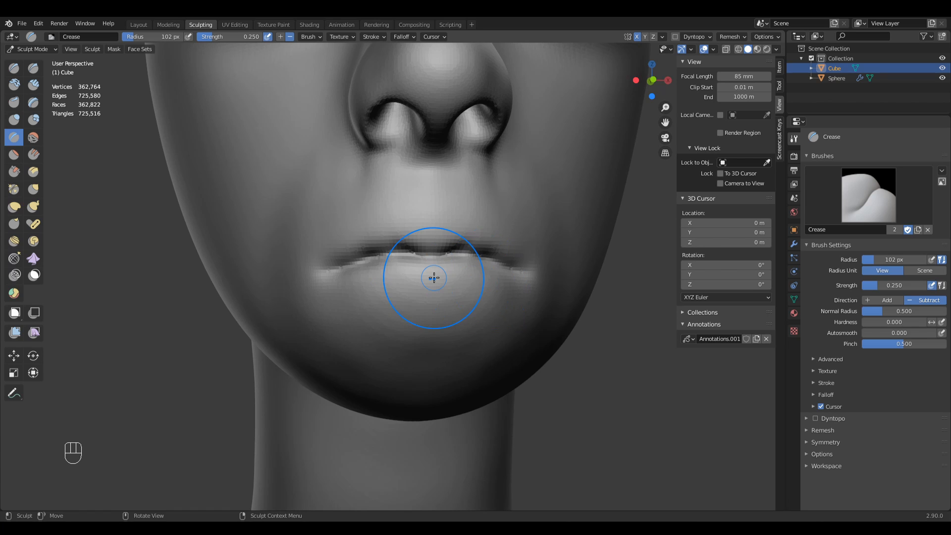
Raise the upper lip's outline above the mouth line with inverted Draw Sharp strokes at an 85 px radius.
{"action": "key", "text": "KP_1"}
{"action": "key", "text": "f"}
{"action": "left_click", "coordinate": [433, 249]}
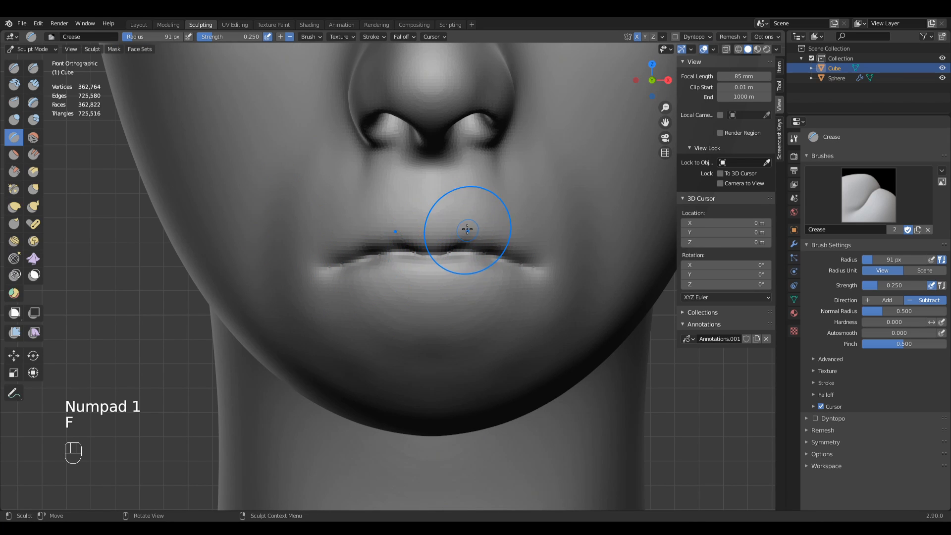
{"action": "key", "text": "q"}
{"action": "left_click", "coordinate": [429, 232]}
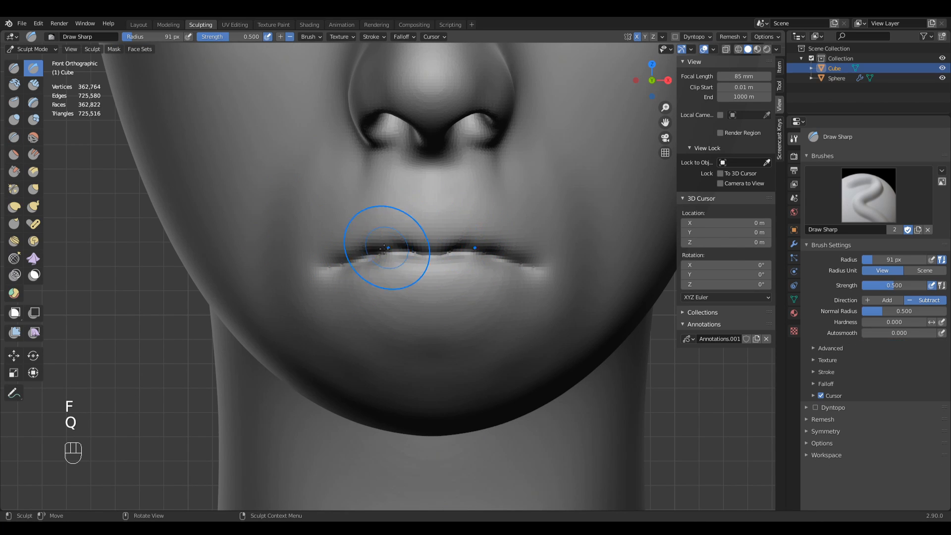
{"action": "key", "text": "f"}
{"action": "left_click", "coordinate": [369, 237]}
{"action": "mouse_move", "coordinate": [369, 237]}
{"action": "middle_mouse_down", "text": "shift"}
{"action": "mouse_move", "coordinate": [376, 303]}
{"action": "mouse_move", "coordinate": [331, 271]}
{"action": "middle_mouse_up", "text": "shift"}
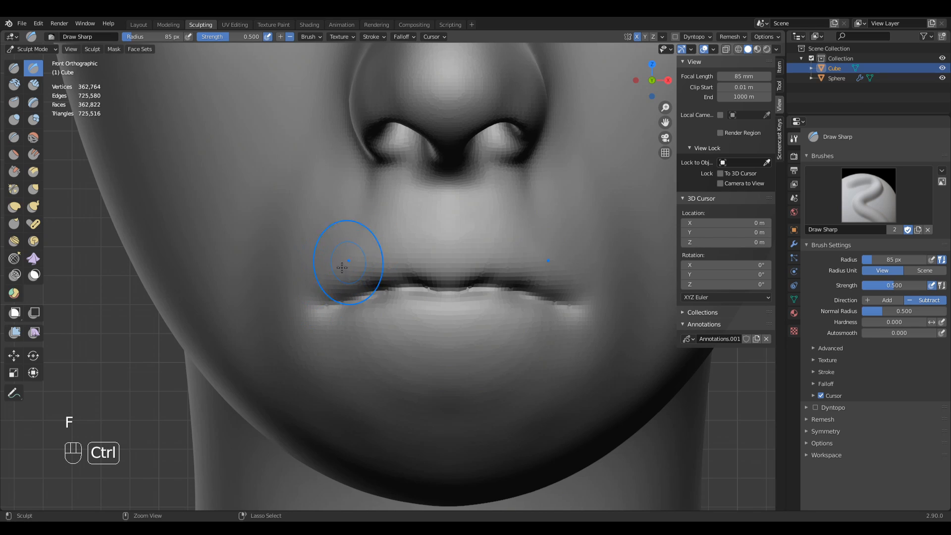
{"action": "left_click_drag", "start_coordinate": [418, 235], "coordinate": [412, 241], "text": "ctrl"}
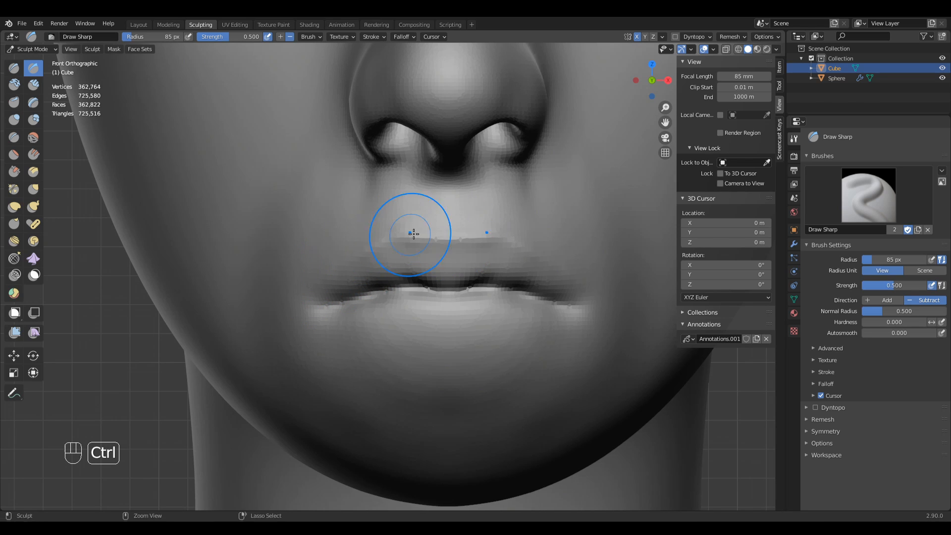
Reinforce the raised upper lip edge between the mouth corner and the lip's peak from an angled view.
{"action": "middle_click_drag", "start_coordinate": [318, 266], "coordinate": [372, 297]}
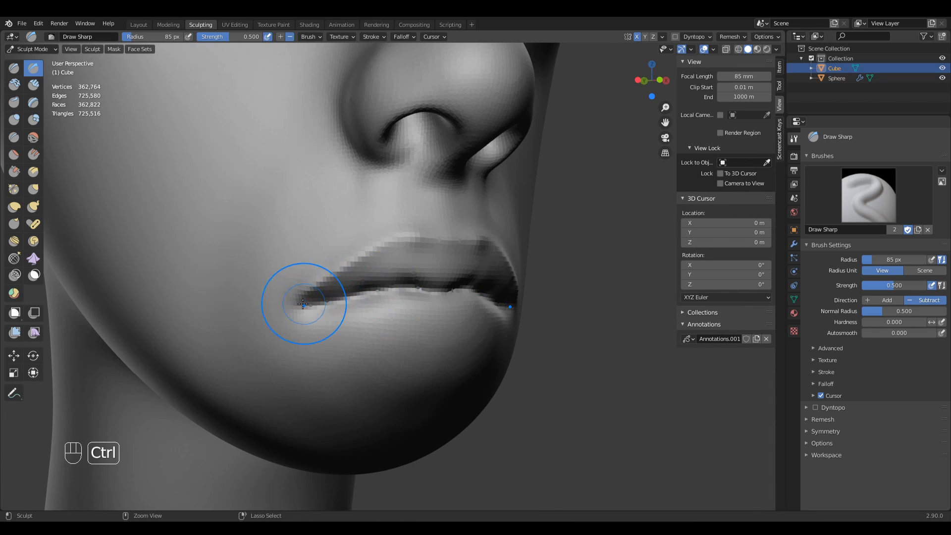
{"action": "left_click_drag", "start_coordinate": [409, 246], "coordinate": [472, 255], "text": "ctrl"}
{"action": "middle_click_drag", "start_coordinate": [472, 255], "coordinate": [397, 236]}
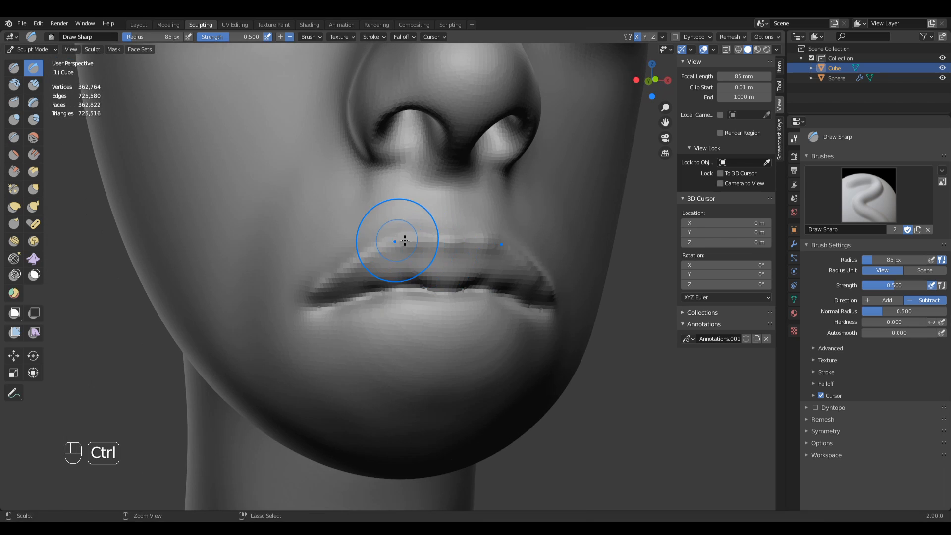
{"action": "key", "text": "KP_1"}
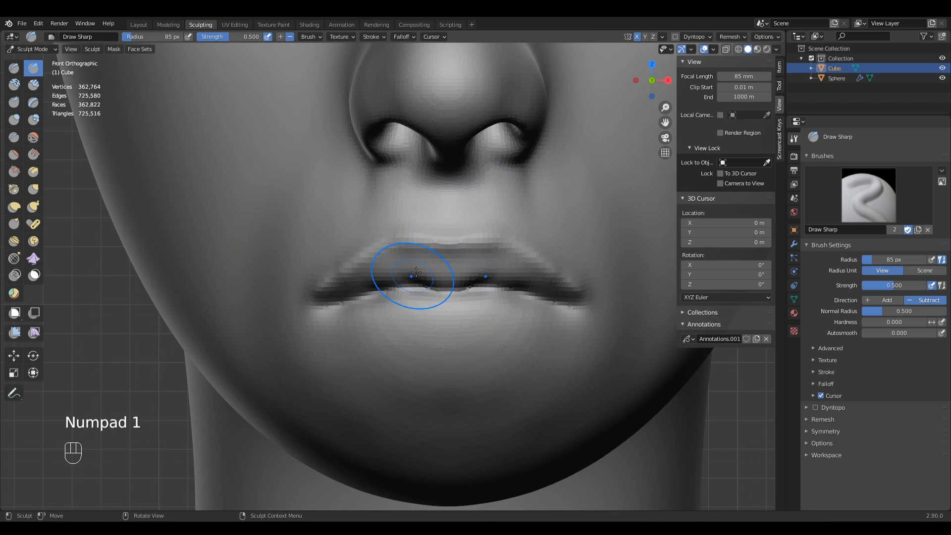
Define the lower lip's outline beneath the mouth line with Draw Sharp strokes at an 84 px radius, checking it from an angled view.
{"action": "mouse_move", "coordinate": [463, 290]}
{"action": "middle_mouse_down", "text": "shift"}
{"action": "mouse_move", "coordinate": [455, 236]}
{"action": "mouse_move", "coordinate": [477, 271]}
{"action": "middle_mouse_up", "text": "shift"}
{"action": "middle_click_drag", "start_coordinate": [481, 292], "coordinate": [483, 323], "text": "shift"}
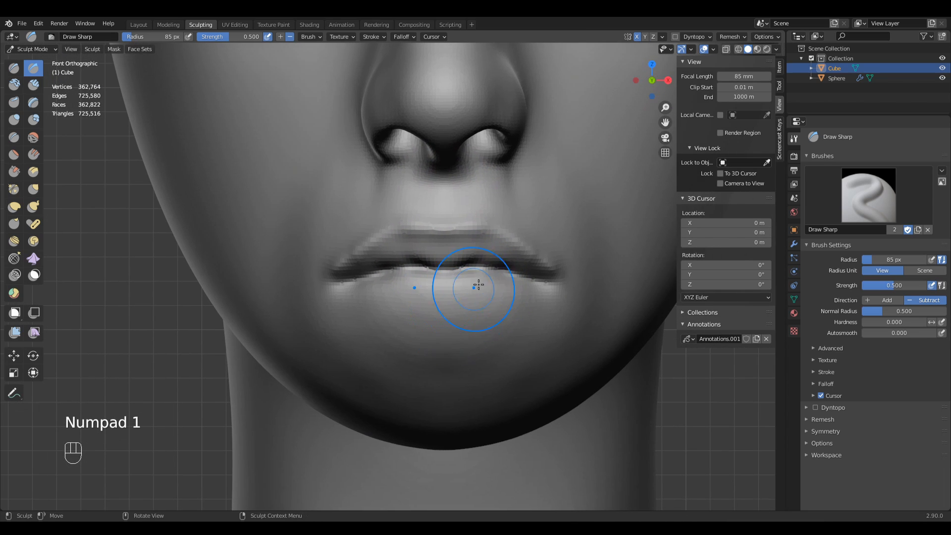
{"action": "key", "text": "f"}
{"action": "left_click", "coordinate": [366, 297]}
{"action": "key", "text": "f"}
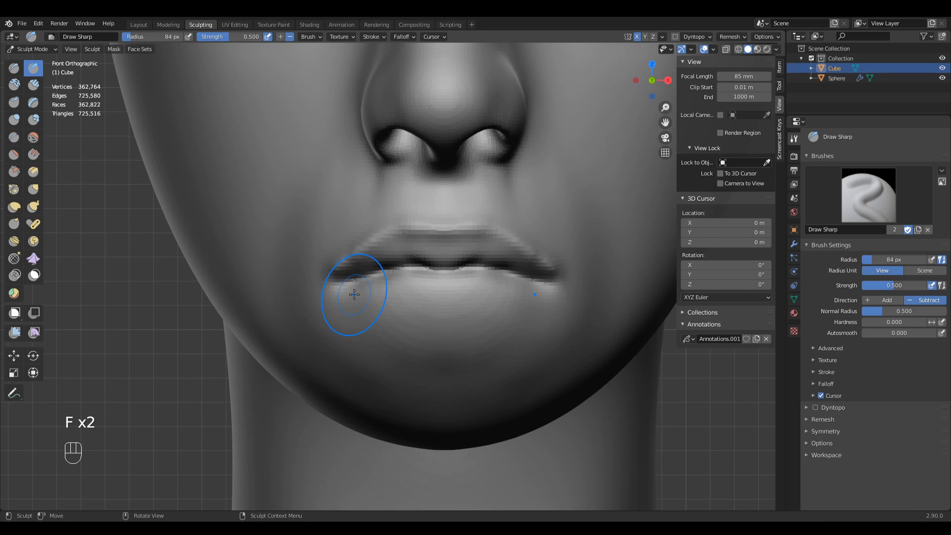
{"action": "left_click", "coordinate": [377, 307]}
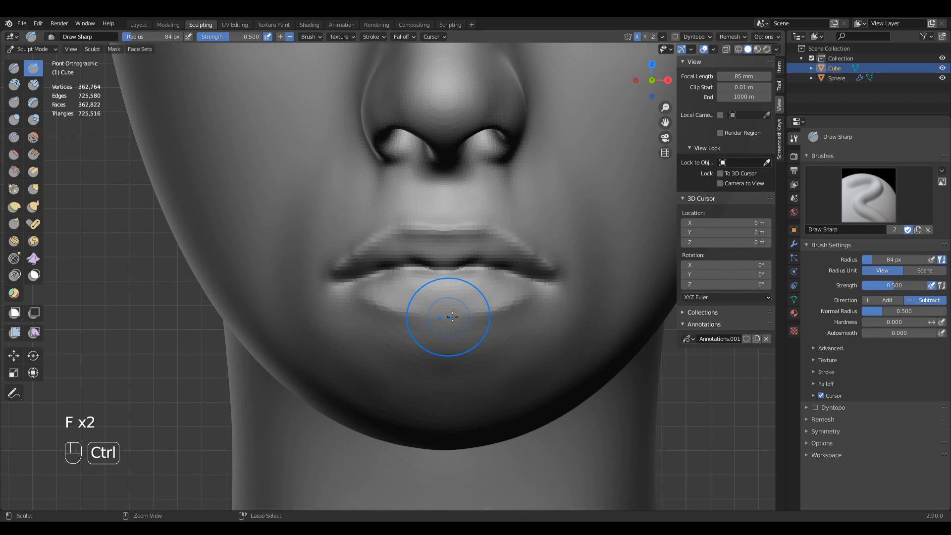
{"action": "middle_click_drag", "start_coordinate": [395, 326], "coordinate": [414, 319]}
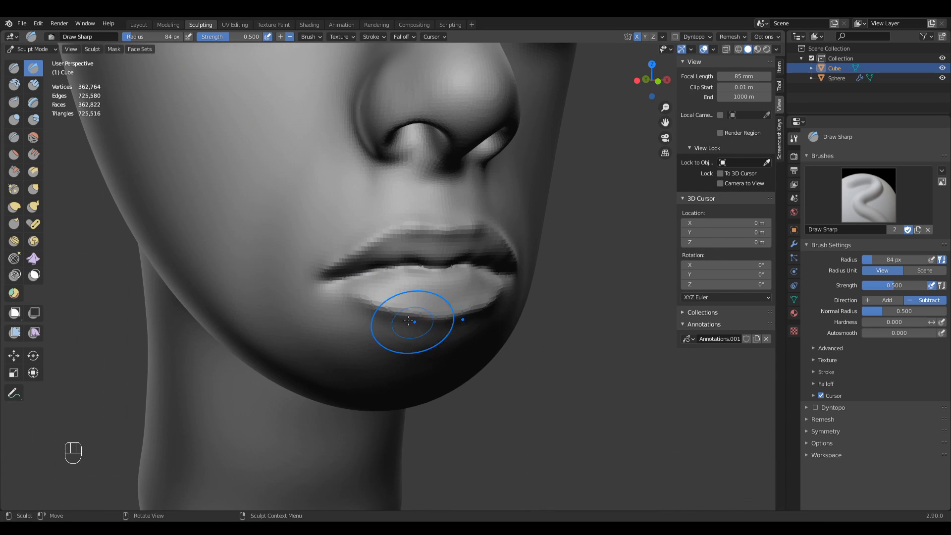
{"action": "middle_click_drag", "start_coordinate": [361, 297], "coordinate": [357, 240], "text": "shift"}
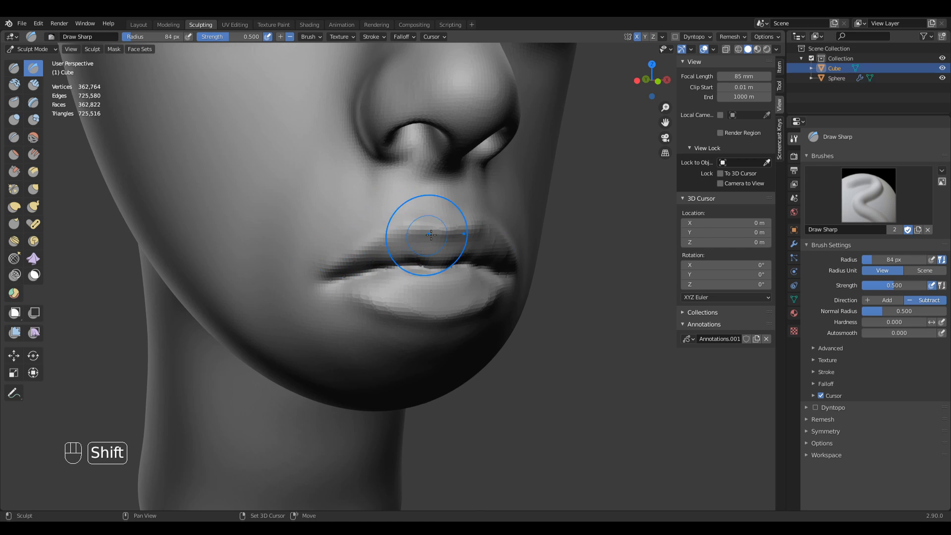
Push the lower lip back in the side profile with the Grab brush at a 221 px radius.
{"action": "key", "text": "KP_3"}
{"action": "key", "text": "g"}
{"action": "key", "text": "f"}
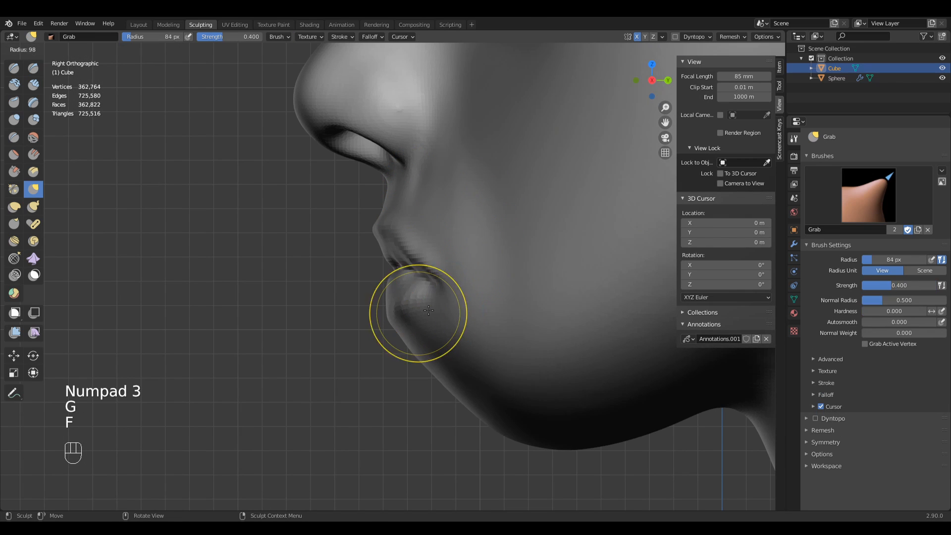
{"action": "left_click", "coordinate": [478, 308], "text": "ctrl"}
{"action": "mouse_move", "coordinate": [478, 308]}
{"action": "middle_mouse_down", "text": "shift"}
{"action": "mouse_move", "coordinate": [484, 371]}
{"action": "mouse_move", "coordinate": [459, 291]}
{"action": "mouse_move", "coordinate": [426, 297]}
{"action": "mouse_move", "coordinate": [404, 276]}
{"action": "middle_mouse_up", "text": "shift"}
{"action": "scroll", "coordinate": [448, 285], "scroll_direction": "up", "scroll_amount": 2}
{"action": "key", "text": "f"}
{"action": "left_click", "coordinate": [442, 321]}
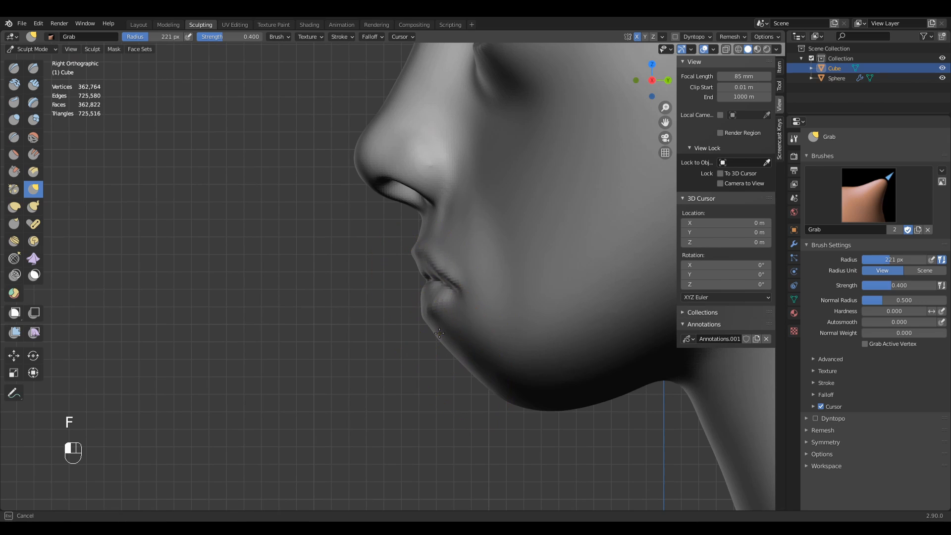
{"action": "left_click_drag", "start_coordinate": [443, 321], "coordinate": [444, 338]}
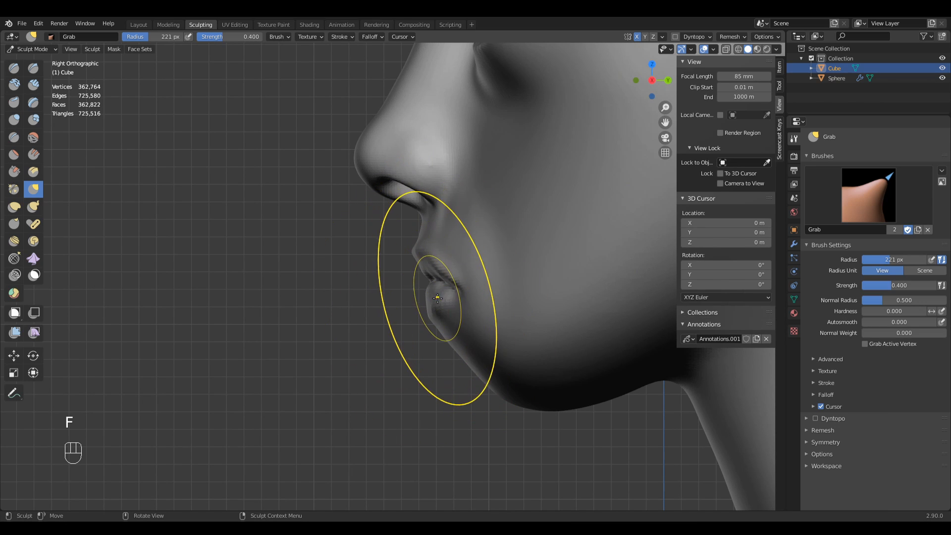
{"action": "left_click_drag", "start_coordinate": [437, 298], "coordinate": [420, 258]}
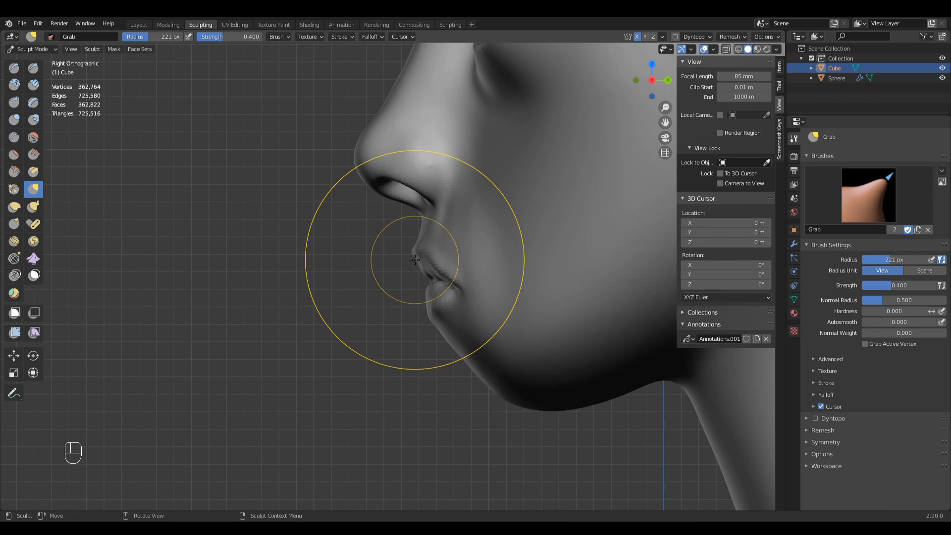
Pull the chin forward in the side profile with the Grab brush at a 249 px radius.
{"action": "mouse_move", "coordinate": [497, 359]}
{"action": "middle_mouse_down", "text": "shift"}
{"action": "mouse_move", "coordinate": [483, 322]}
{"action": "mouse_move", "coordinate": [503, 382]}
{"action": "middle_mouse_up", "text": "shift"}
{"action": "key", "text": "f"}
{"action": "left_click", "coordinate": [501, 323]}
{"action": "key", "text": "f"}
{"action": "left_click", "coordinate": [490, 355]}
{"action": "left_click_drag", "start_coordinate": [492, 350], "coordinate": [463, 355]}
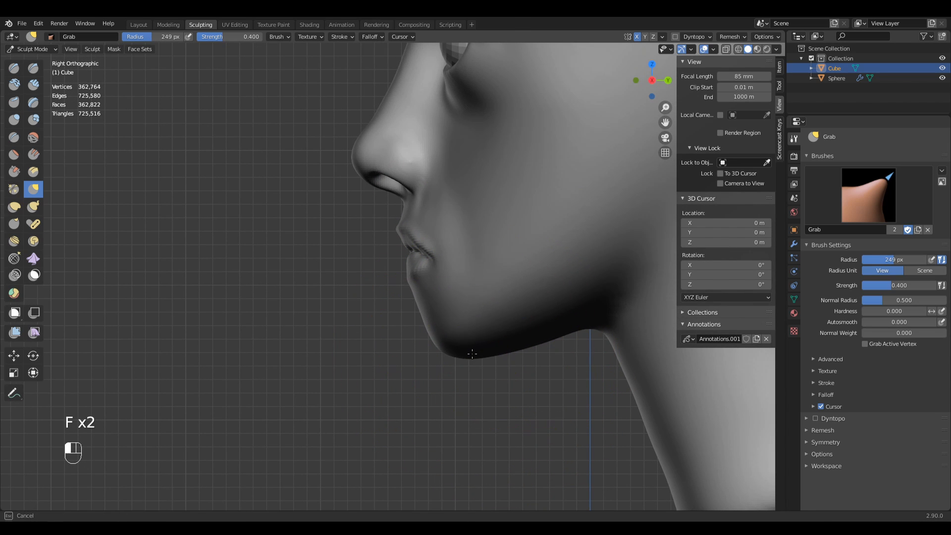
{"action": "mouse_move", "coordinate": [472, 353]}
{"action": "middle_mouse_down", "text": "shift"}
{"action": "mouse_move", "coordinate": [485, 355]}
{"action": "mouse_move", "coordinate": [481, 381]}
{"action": "mouse_move", "coordinate": [530, 347]}
{"action": "mouse_move", "coordinate": [540, 353]}
{"action": "middle_mouse_up", "text": "shift"}
{"action": "middle_click_drag", "start_coordinate": [461, 328], "coordinate": [482, 319]}
{"action": "mouse_move", "coordinate": [482, 320]}
{"action": "middle_mouse_down", "text": "ctrl"}
{"action": "mouse_move", "coordinate": [486, 291]}
{"action": "mouse_move", "coordinate": [412, 250]}
{"action": "mouse_move", "coordinate": [458, 346]}
{"action": "middle_mouse_up", "text": "ctrl"}
Carve the fold between the lower lip and chin with Draw Sharp at a 149 px radius and smooth it.
{"action": "key", "text": "KP_1"}
{"action": "key", "text": "f"}
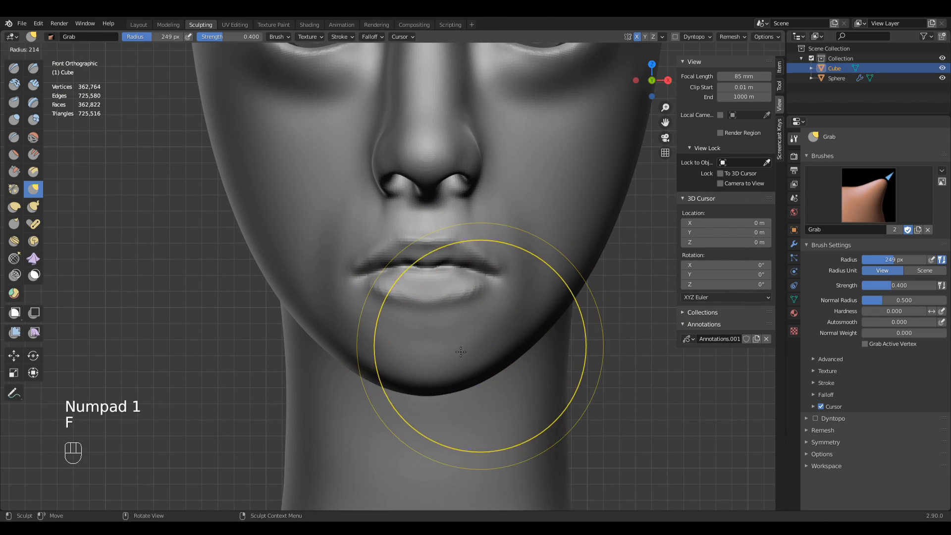
{"action": "left_click", "coordinate": [458, 354]}
{"action": "key", "text": "q"}
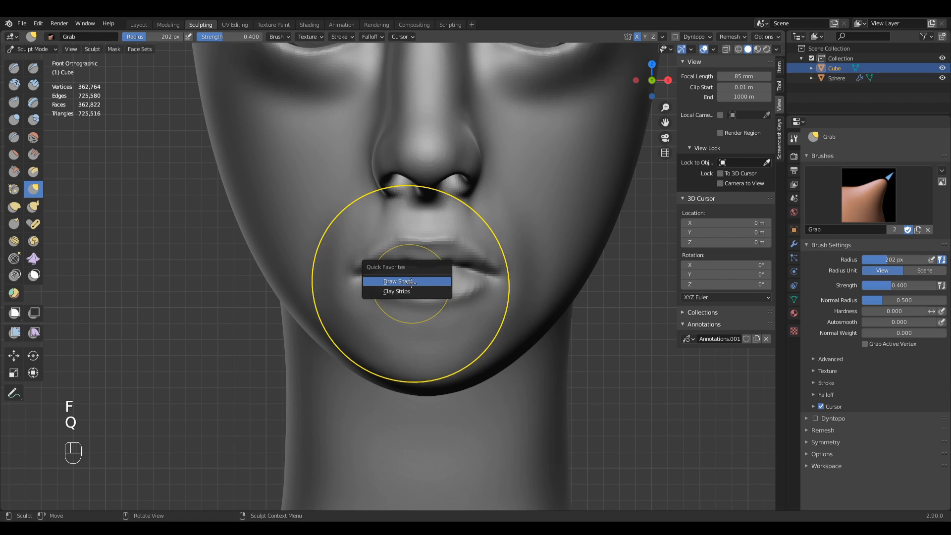
{"action": "left_click", "coordinate": [411, 282]}
{"action": "key", "text": "f"}
{"action": "left_click", "coordinate": [509, 345]}
{"action": "mouse_move", "coordinate": [431, 312]}
{"action": "middle_mouse_down", "text": "ctrl"}
{"action": "mouse_move", "coordinate": [467, 345]}
{"action": "mouse_move", "coordinate": [495, 333]}
{"action": "middle_mouse_up", "text": "ctrl"}
{"action": "mouse_move", "coordinate": [494, 333]}
{"action": "left_mouse_down", "text": "shift"}
{"action": "mouse_move", "coordinate": [499, 378]}
{"action": "mouse_move", "coordinate": [550, 385]}
{"action": "mouse_move", "coordinate": [526, 324]}
{"action": "left_mouse_up", "text": "shift"}
{"action": "middle_click_drag", "start_coordinate": [520, 308], "coordinate": [461, 281]}
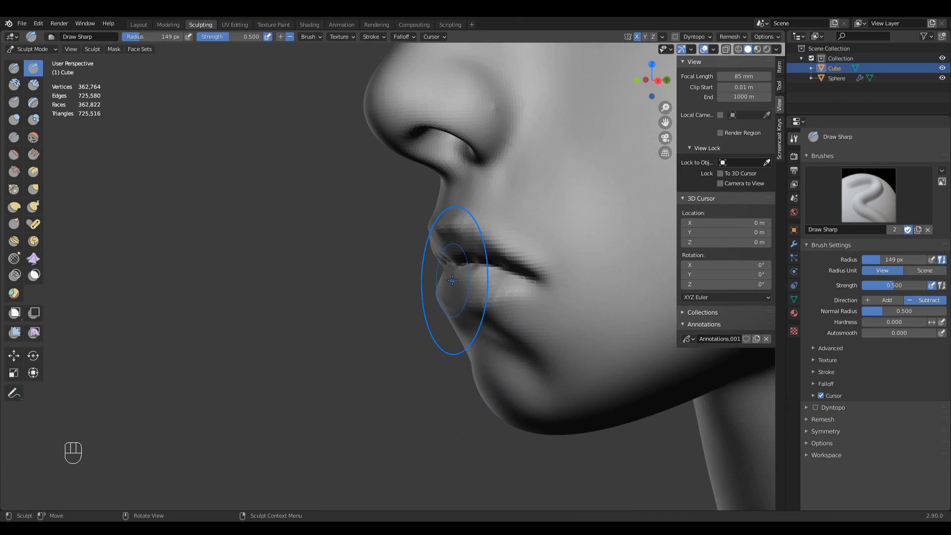
Set the brush radius to 107 px and soften the upper lip's surface and edge.
{"action": "key", "text": "KP_3"}
{"action": "middle_click_drag", "start_coordinate": [460, 228], "coordinate": [548, 258]}
{"action": "key", "text": "f"}
{"action": "left_click", "coordinate": [469, 245]}
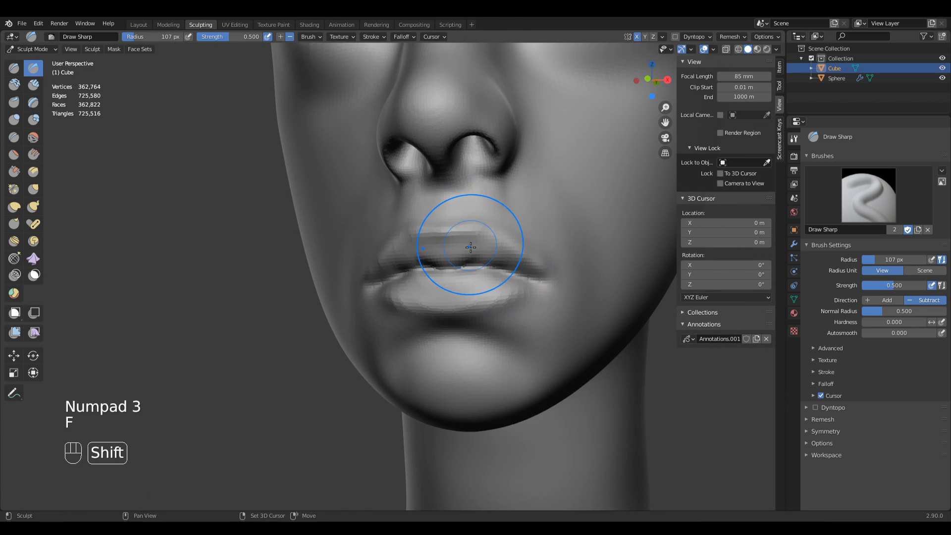
{"action": "middle_click_drag", "start_coordinate": [470, 246], "coordinate": [489, 270]}
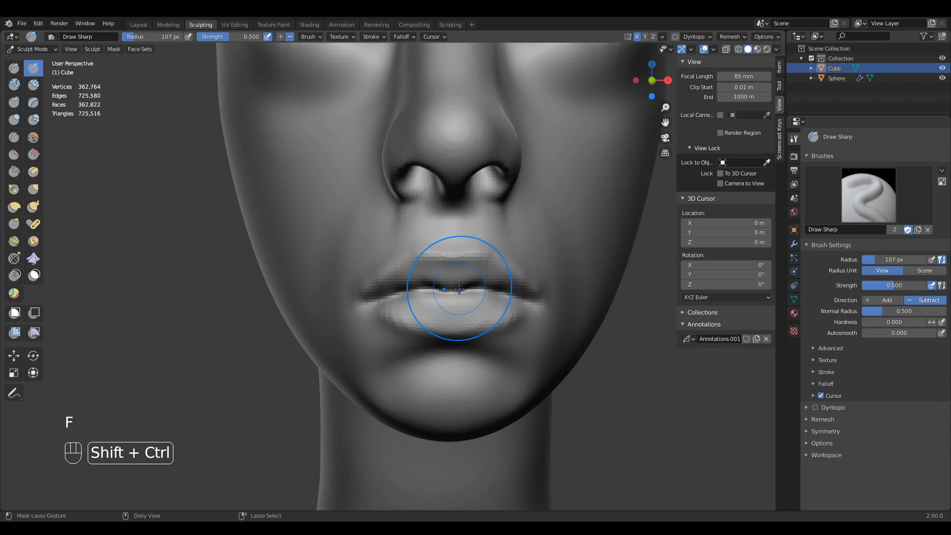
Lasso-mask the upper lip and the area below the nose, and smooth the mask's edge.
{"action": "left_click_drag", "start_coordinate": [444, 295], "coordinate": [452, 294], "text": "ctrl+shift"}
{"action": "mouse_move", "coordinate": [537, 304]}
{"action": "left_mouse_down", "text": "ctrl+shift"}
{"action": "mouse_move", "coordinate": [499, 222]}
{"action": "mouse_move", "coordinate": [347, 304]}
{"action": "left_mouse_up", "text": "ctrl+shift"}
{"action": "key", "text": "a"}
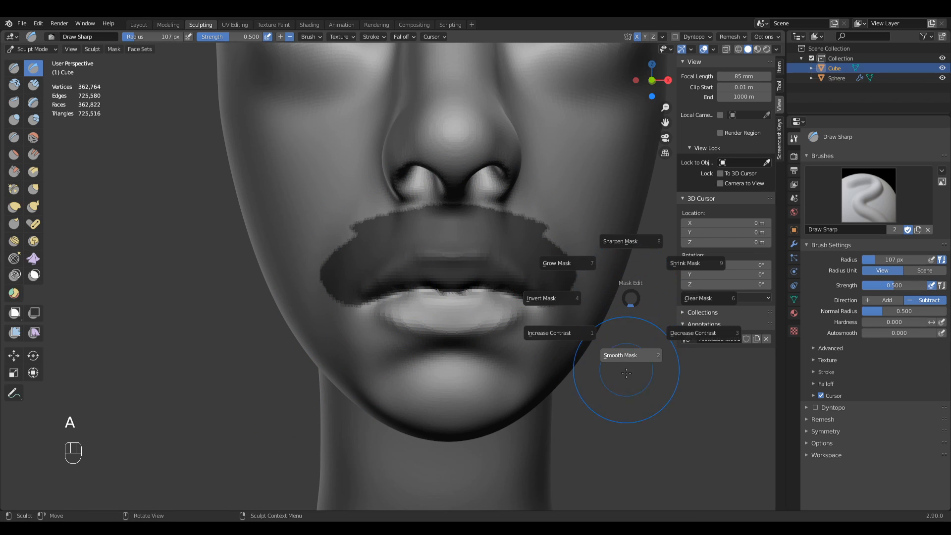
{"action": "key", "text": "a"}
Pull the lower lip up against the masked upper lip out to the mouth corners with Grab at a 174 px radius.
{"action": "key", "text": "KP_1"}
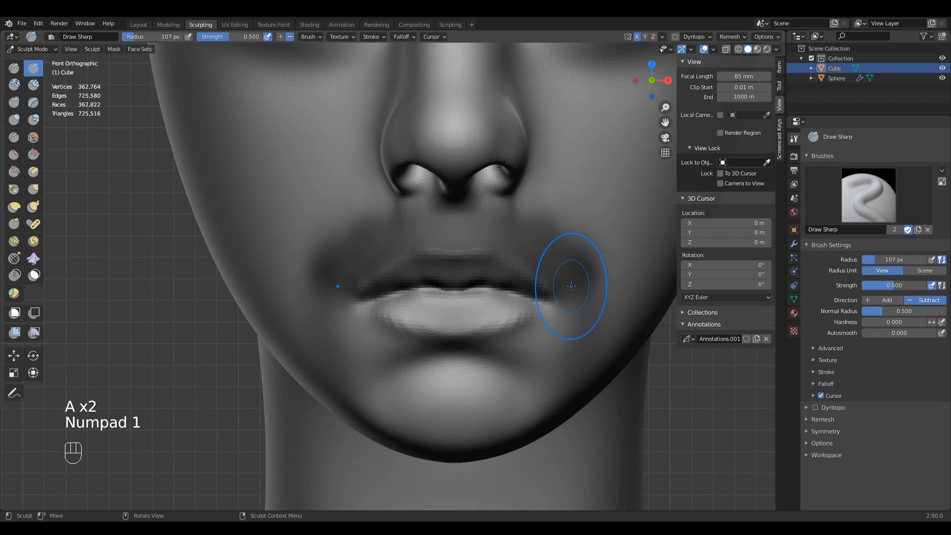
{"action": "middle_click_drag", "start_coordinate": [340, 298], "coordinate": [609, 329], "text": "ctrl"}
{"action": "key", "text": "g"}
{"action": "key", "text": "f"}
{"action": "mouse_move", "coordinate": [604, 325]}
{"action": "left_mouse_down"}
{"action": "mouse_move", "coordinate": [616, 310]}
{"action": "mouse_move", "coordinate": [629, 319]}
{"action": "left_mouse_up"}
{"action": "mouse_move", "coordinate": [632, 320]}
{"action": "middle_mouse_down", "text": "ctrl"}
{"action": "mouse_move", "coordinate": [619, 360]}
{"action": "mouse_move", "coordinate": [662, 410]}
{"action": "middle_mouse_up", "text": "ctrl"}
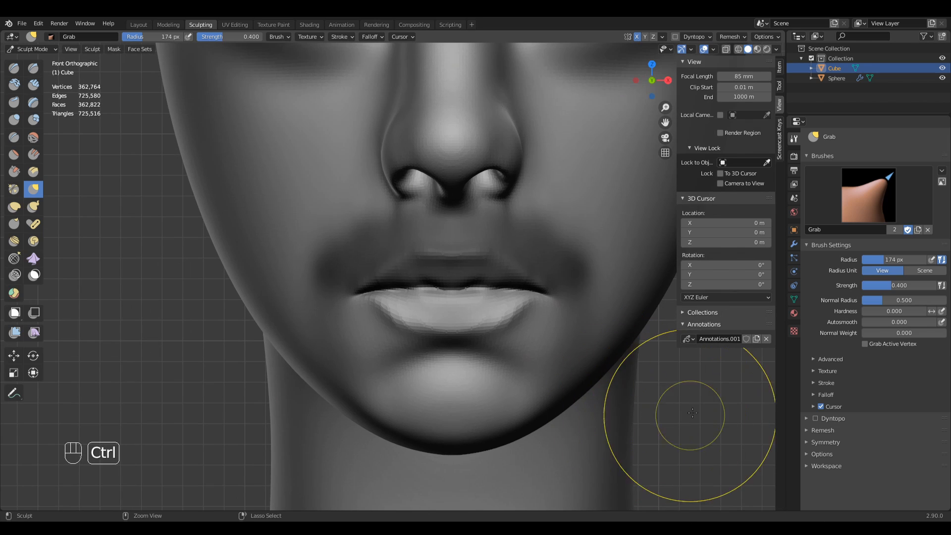
{"action": "middle_click_drag", "start_coordinate": [588, 301], "coordinate": [533, 315], "text": "shift"}
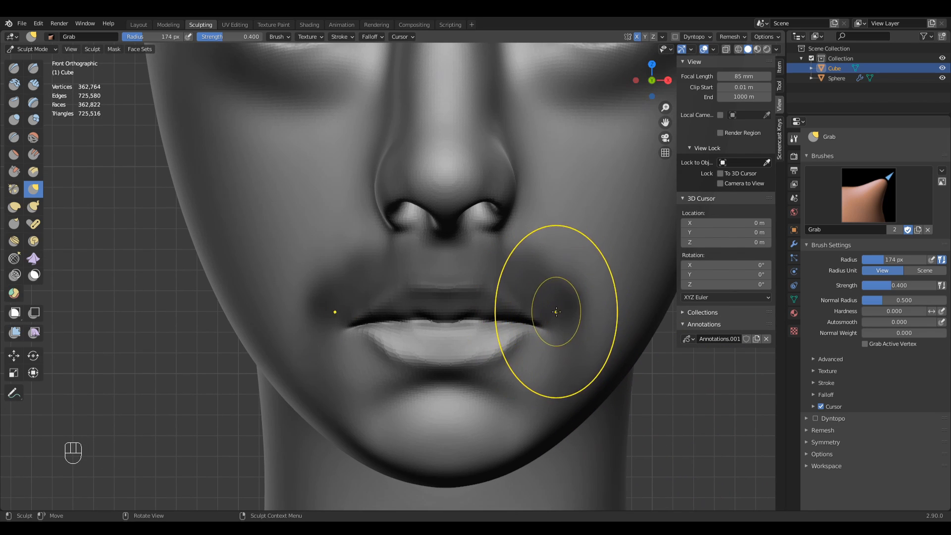
{"action": "middle_click_drag", "start_coordinate": [621, 378], "coordinate": [616, 302], "text": "shift"}
{"action": "middle_click_drag", "start_coordinate": [552, 306], "coordinate": [551, 324], "text": "shift"}
{"action": "middle_click_drag", "start_coordinate": [499, 223], "coordinate": [509, 317], "text": "ctrl"}
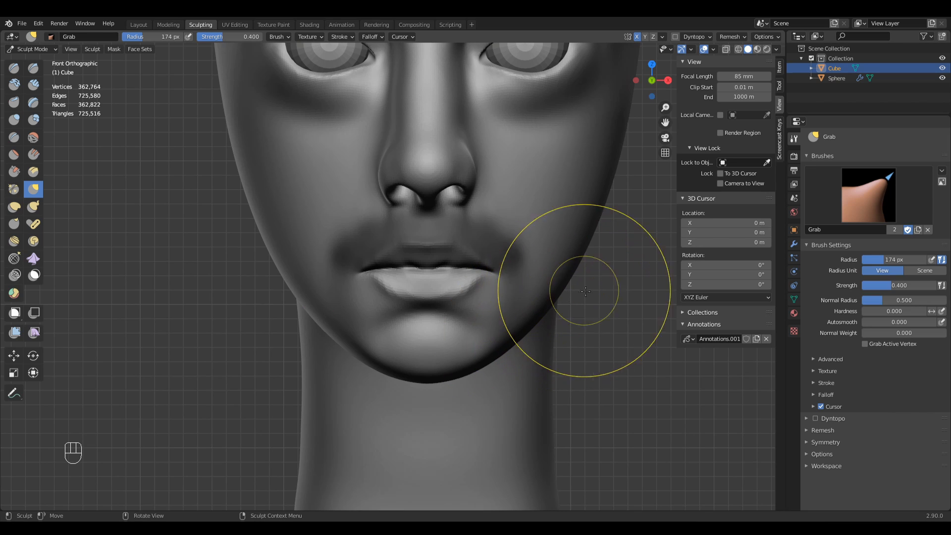
Clear the upper lip mask and check the mouth's proportions against the whole head from the front.
{"action": "key", "text": "a"}
{"action": "left_click", "coordinate": [687, 318]}
{"action": "middle_click_drag", "start_coordinate": [448, 290], "coordinate": [460, 270], "text": "ctrl"}
{"action": "middle_click_drag", "start_coordinate": [488, 198], "coordinate": [438, 299], "text": "ctrl"}
{"action": "middle_click_drag", "start_coordinate": [419, 204], "coordinate": [474, 321], "text": "shift"}
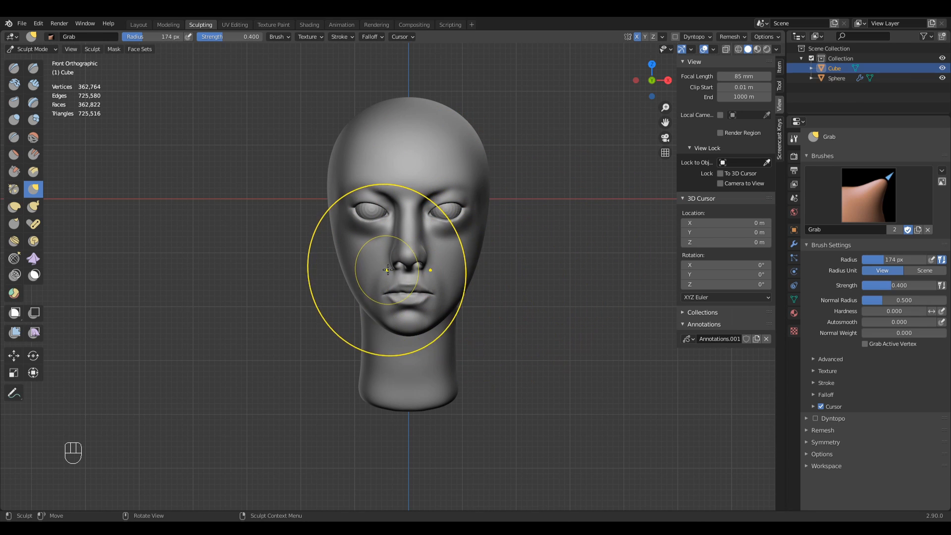
{"action": "mouse_move", "coordinate": [382, 268]}
{"action": "middle_mouse_down", "text": "ctrl"}
{"action": "mouse_move", "coordinate": [399, 277]}
{"action": "mouse_move", "coordinate": [425, 266]}
{"action": "mouse_move", "coordinate": [428, 297]}
{"action": "middle_mouse_up", "text": "ctrl"}
Paint a mask over the whole mouth area at a 157 px radius and invert it to protect the rest of the head.
{"action": "key", "text": "g"}
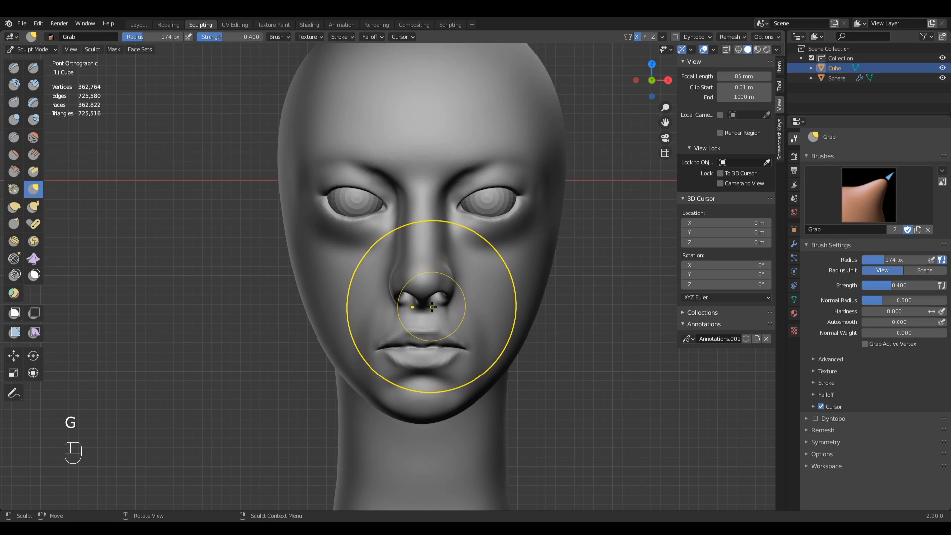
{"action": "key", "text": "m"}
{"action": "key", "text": "f"}
{"action": "left_click", "coordinate": [401, 351]}
{"action": "middle_click_drag", "start_coordinate": [402, 350], "coordinate": [441, 342], "text": "ctrl"}
{"action": "key", "text": "f"}
{"action": "left_click", "coordinate": [450, 333]}
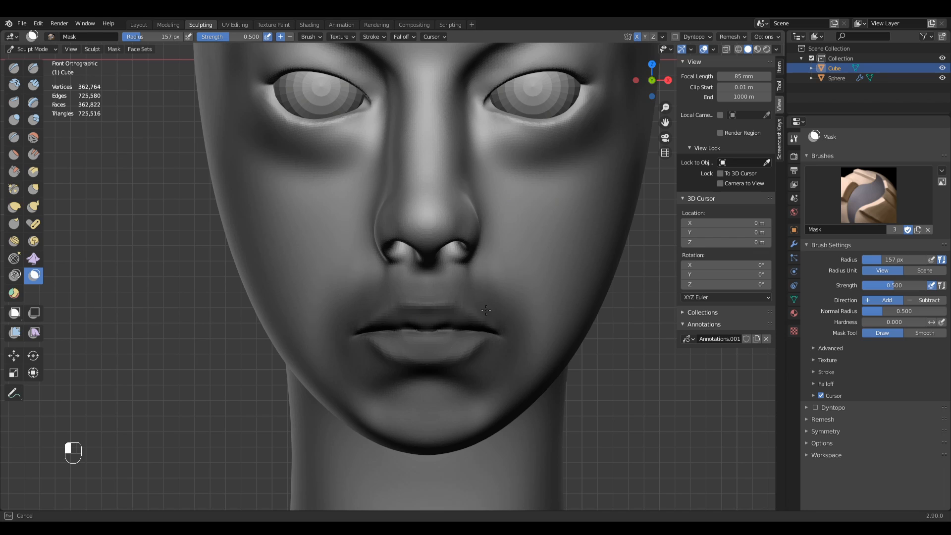
{"action": "key", "text": "ctrl"}
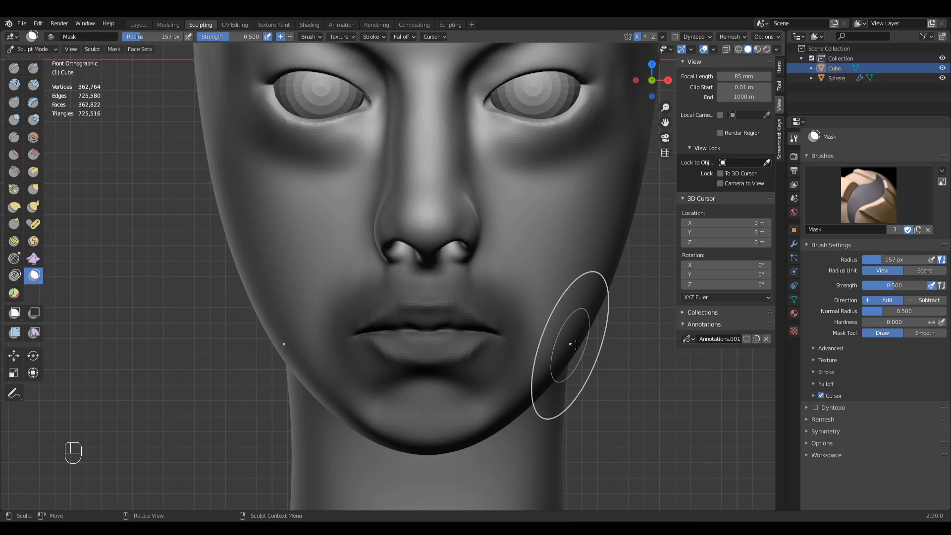
{"action": "key", "text": "a"}
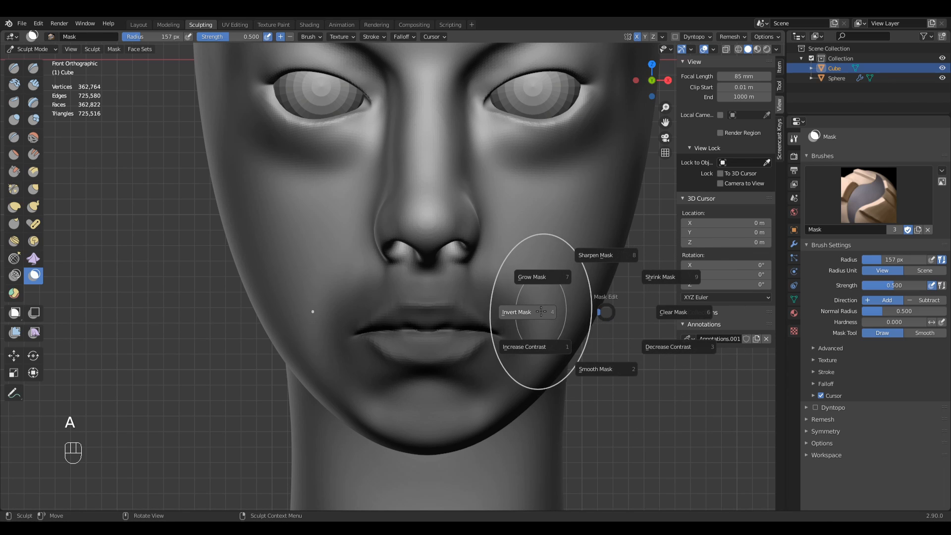
{"action": "left_click", "coordinate": [541, 311]}
Raise the unmasked mouth toward the nose and adjust its width with Grab at a 286 px radius.
{"action": "key", "text": "g"}
{"action": "key", "text": "f"}
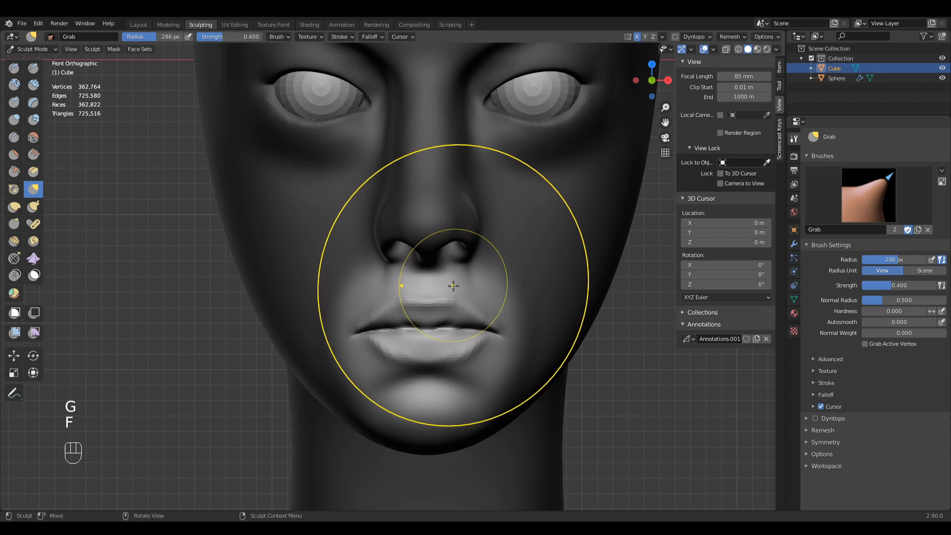
{"action": "left_click_drag", "start_coordinate": [453, 287], "coordinate": [459, 279]}
{"action": "left_click_drag", "start_coordinate": [499, 306], "coordinate": [507, 309]}
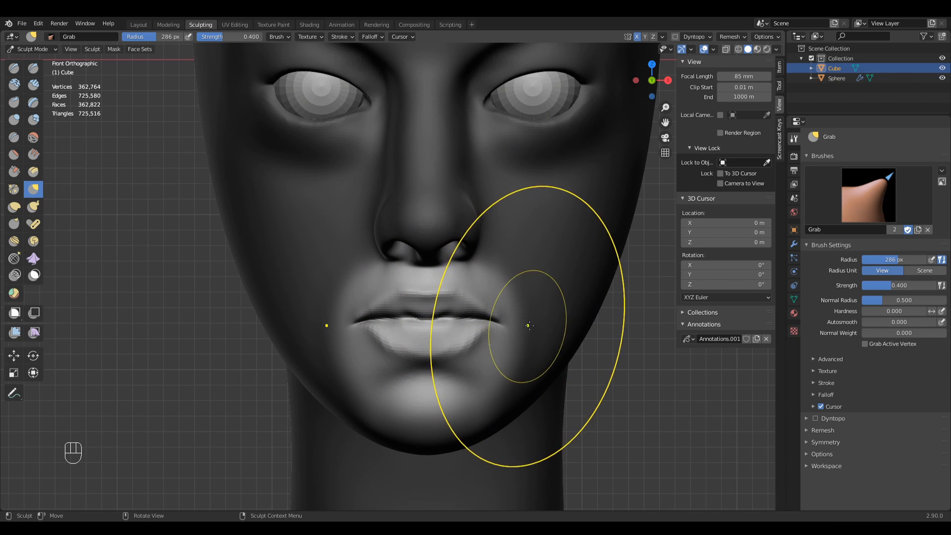
Adjust the mouth corners and lower lip edge with Grab at 164 px and 168 px radii, and clear the mask.
{"action": "key", "text": "f"}
{"action": "left_click", "coordinate": [500, 310]}
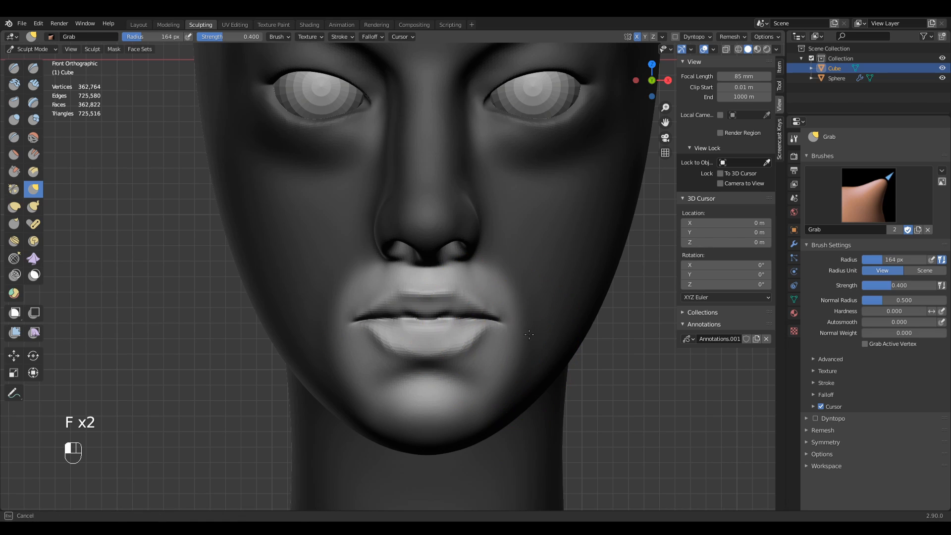
{"action": "key", "text": "f"}
{"action": "left_click", "coordinate": [474, 328]}
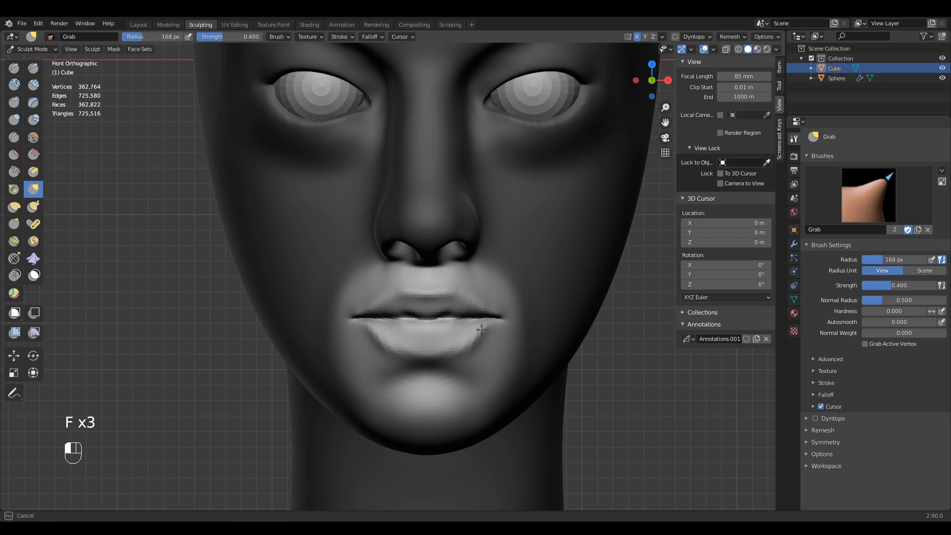
{"action": "middle_click_drag", "start_coordinate": [548, 303], "coordinate": [589, 339], "text": "ctrl"}
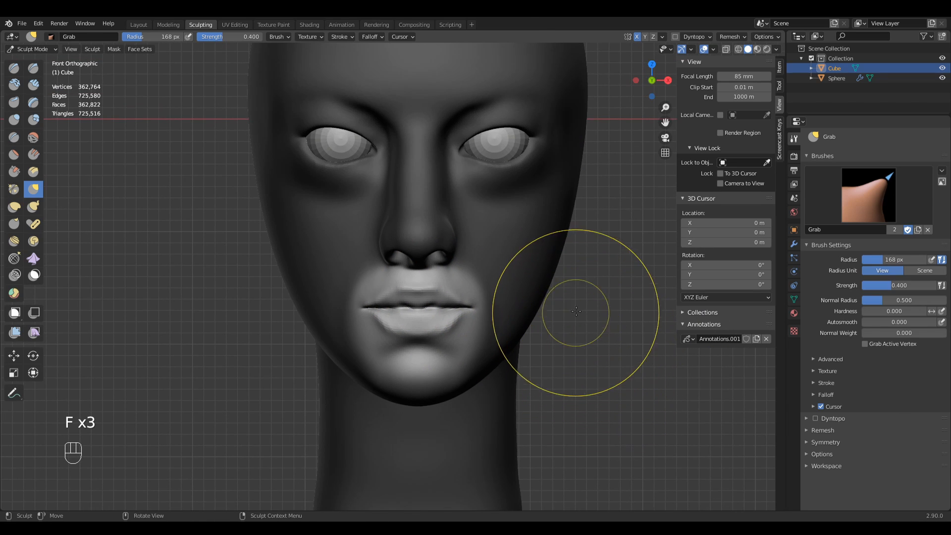
{"action": "key", "text": "a"}
{"action": "left_click", "coordinate": [682, 309]}
Smooth the skin around the mouth corner from an angled side view at a 97 px radius.
{"action": "mouse_move", "coordinate": [565, 303]}
{"action": "middle_mouse_down", "text": "ctrl"}
{"action": "mouse_move", "coordinate": [495, 347]}
{"action": "mouse_move", "coordinate": [429, 330]}
{"action": "mouse_move", "coordinate": [470, 292]}
{"action": "middle_mouse_up", "text": "ctrl"}
{"action": "key", "text": "f"}
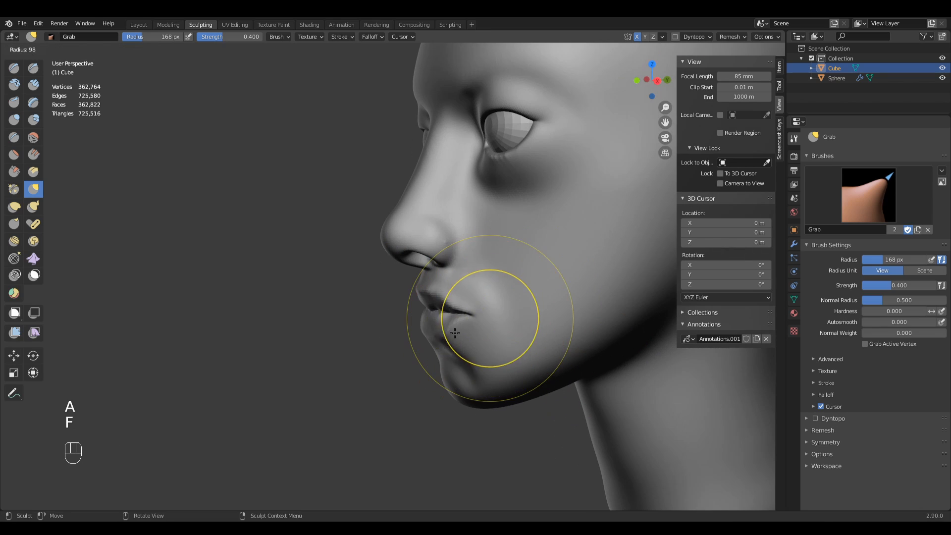
{"action": "left_click", "coordinate": [538, 319]}
{"action": "left_click_drag", "start_coordinate": [500, 298], "coordinate": [500, 276], "text": "shift"}
Mask the upper lip again with a lasso, blur the mask's edge, and switch to the side profile.
{"action": "middle_click_drag", "start_coordinate": [506, 311], "coordinate": [438, 330]}
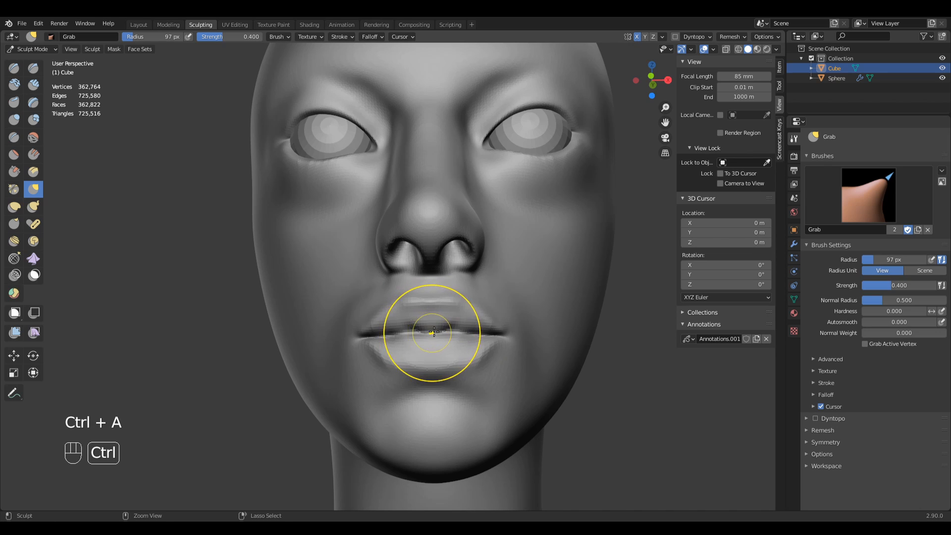
{"action": "left_click_drag", "start_coordinate": [524, 297], "coordinate": [361, 361], "text": "ctrl+shift"}
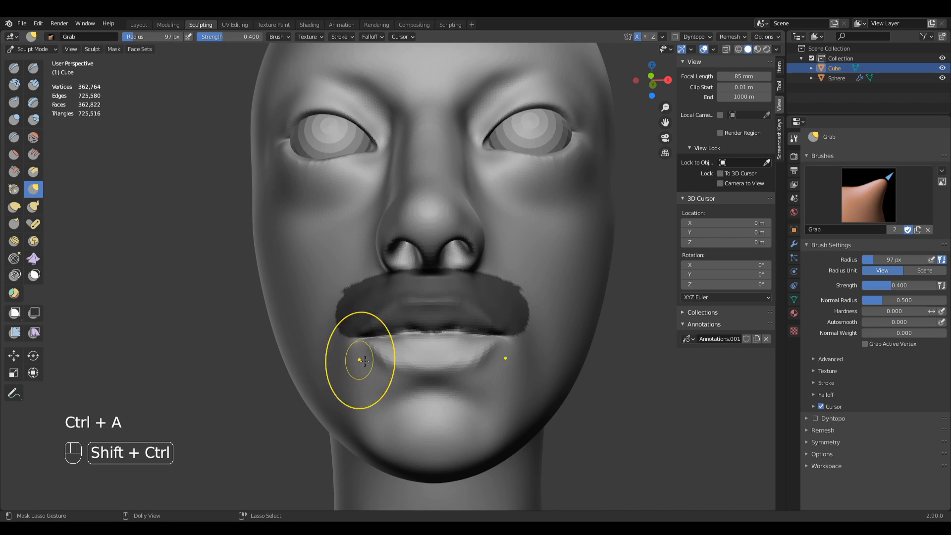
{"action": "key", "text": "a"}
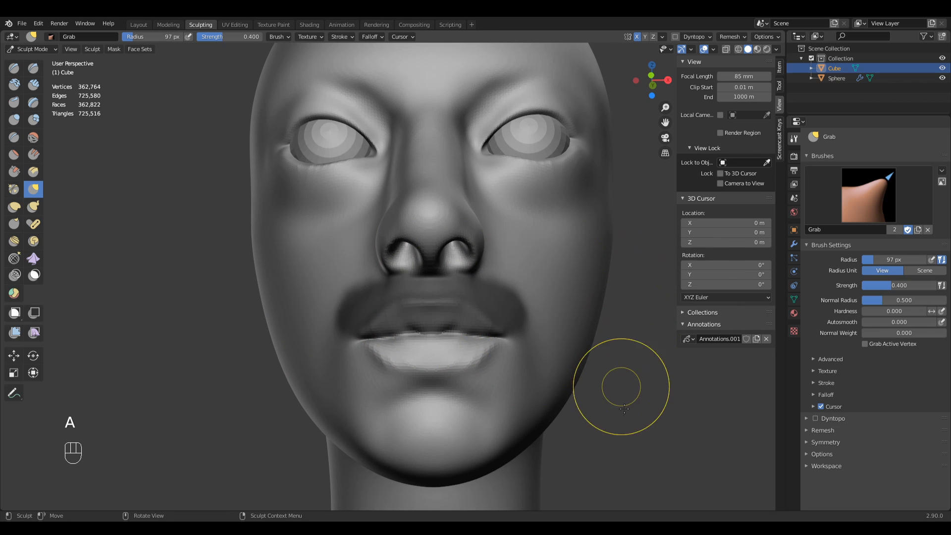
{"action": "key", "text": "a"}
{"action": "key", "text": "KP_3"}
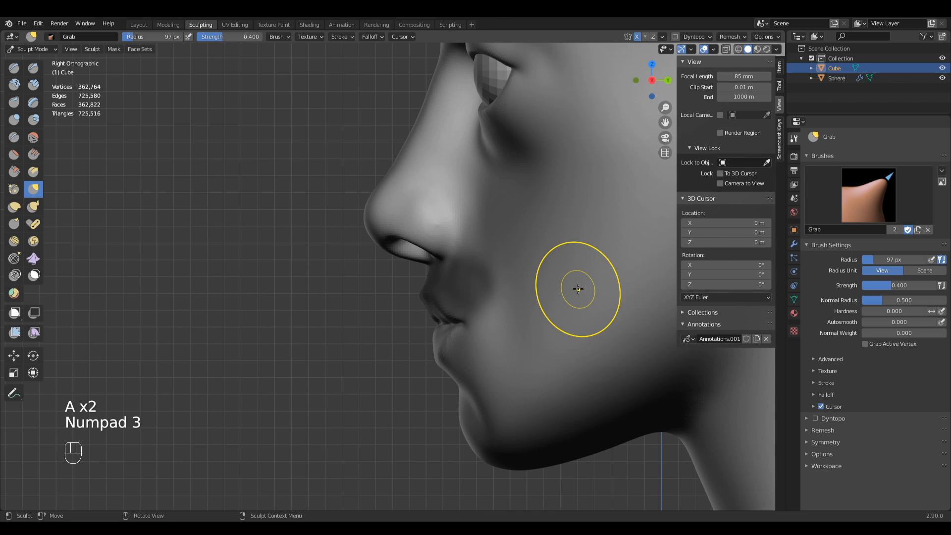
Invert the mask and push the upper lip forward in the right profile with Grab at 239 px and 281 px radii.
{"action": "middle_click_drag", "start_coordinate": [445, 370], "coordinate": [446, 310], "text": "shift"}
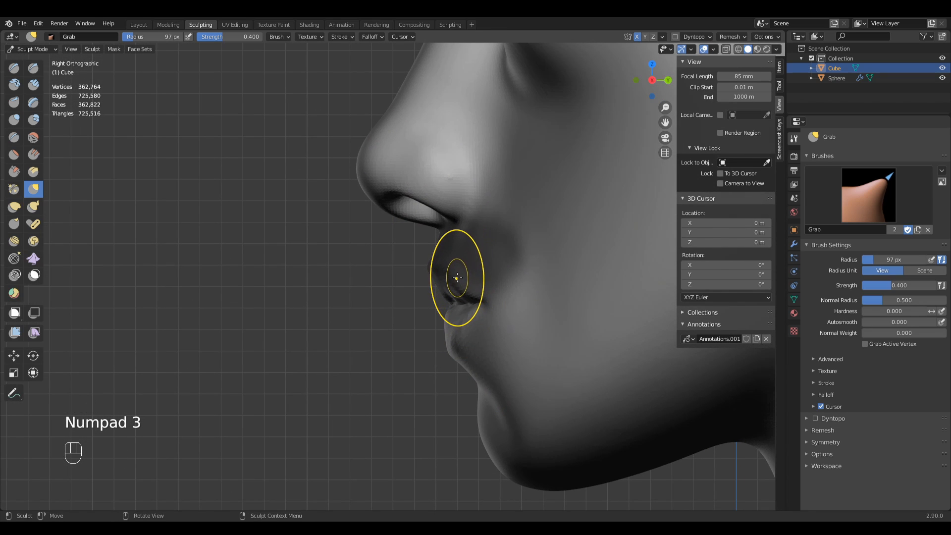
{"action": "key", "text": "a"}
{"action": "left_click", "coordinate": [287, 322]}
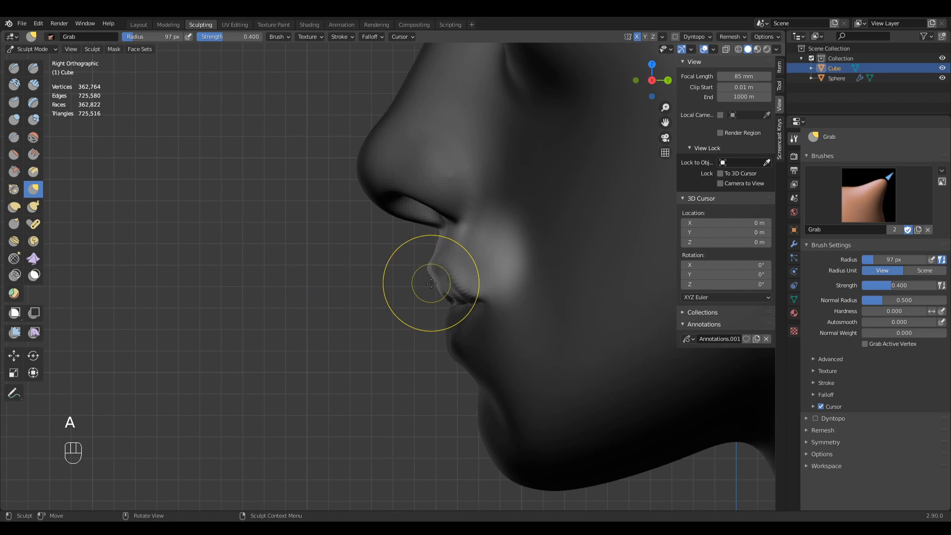
{"action": "key", "text": "g"}
{"action": "key", "text": "f"}
{"action": "left_click", "coordinate": [497, 275]}
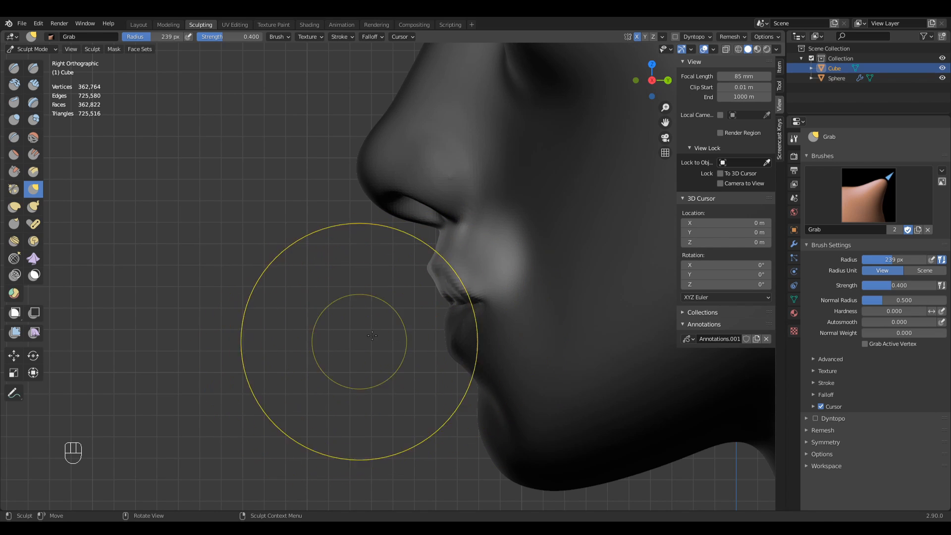
{"action": "key", "text": "f"}
{"action": "left_click", "coordinate": [430, 295]}
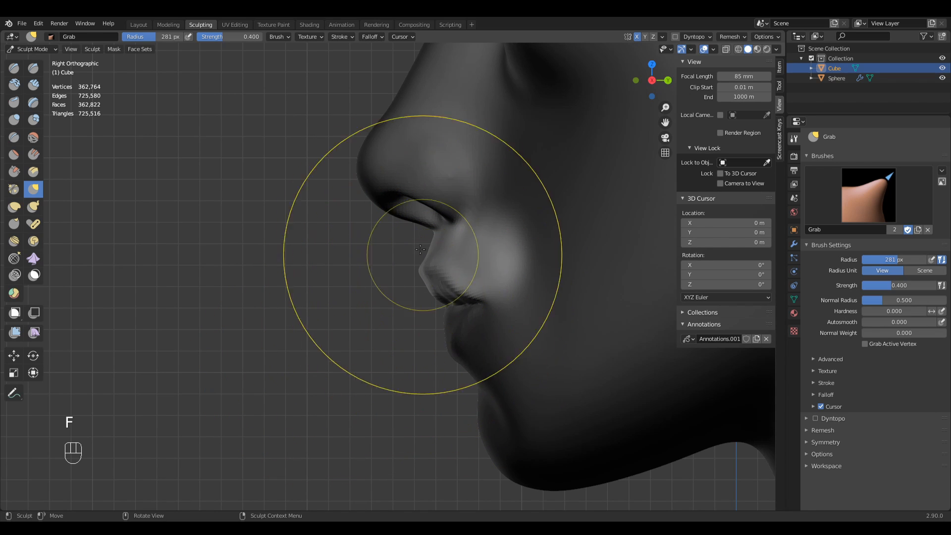
{"action": "left_click_drag", "start_coordinate": [429, 308], "coordinate": [443, 302]}
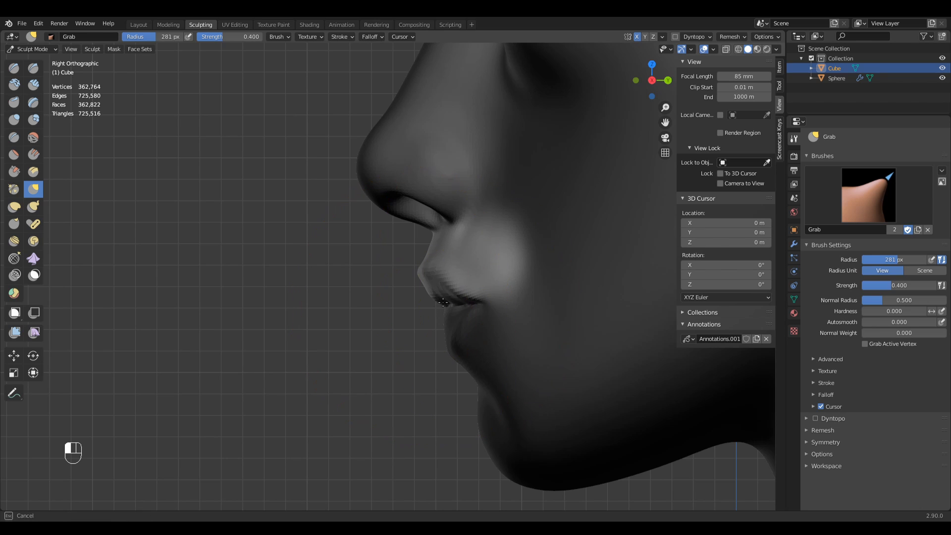
Erase the mask on the upper lip near the mouth corner from below with the Mask brush at a 61 px radius.
{"action": "mouse_move", "coordinate": [434, 297]}
{"action": "middle_mouse_down"}
{"action": "mouse_move", "coordinate": [488, 284]}
{"action": "mouse_move", "coordinate": [446, 272]}
{"action": "mouse_move", "coordinate": [509, 297]}
{"action": "mouse_move", "coordinate": [286, 329]}
{"action": "mouse_move", "coordinate": [297, 320]}
{"action": "middle_mouse_up"}
{"action": "scroll", "coordinate": [516, 317], "scroll_direction": "up", "scroll_amount": 2}
{"action": "middle_click_drag", "start_coordinate": [515, 317], "coordinate": [436, 243]}
{"action": "middle_click_drag", "start_coordinate": [436, 243], "coordinate": [498, 233], "text": "shift"}
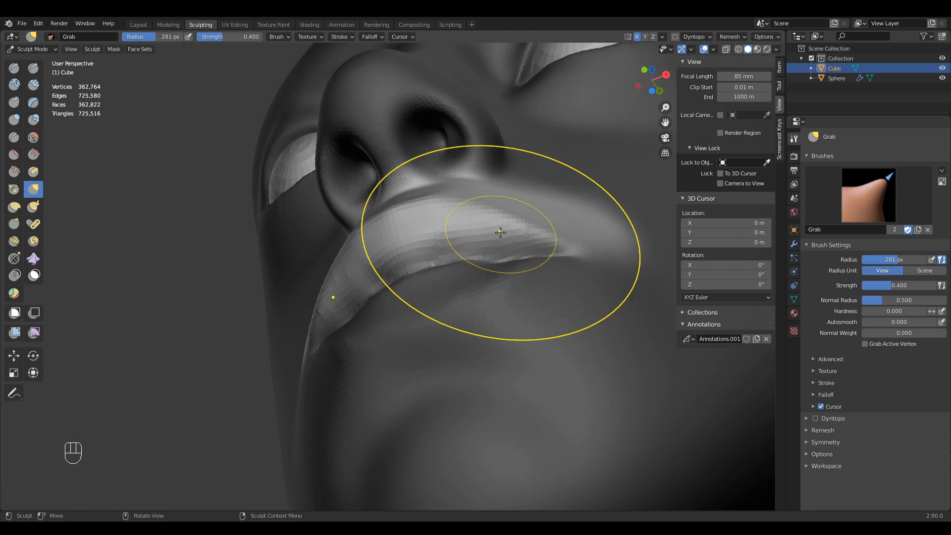
{"action": "key", "text": "f"}
{"action": "left_click", "coordinate": [441, 270]}
{"action": "middle_click_drag", "start_coordinate": [441, 270], "coordinate": [489, 282]}
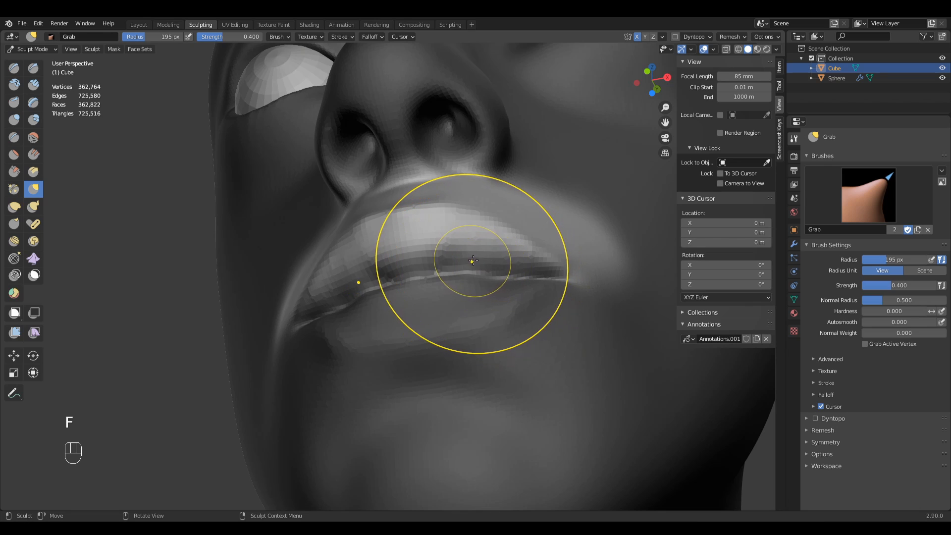
{"action": "key", "text": "m"}
{"action": "key", "text": "f"}
{"action": "left_click", "coordinate": [443, 264]}
{"action": "key", "text": "f"}
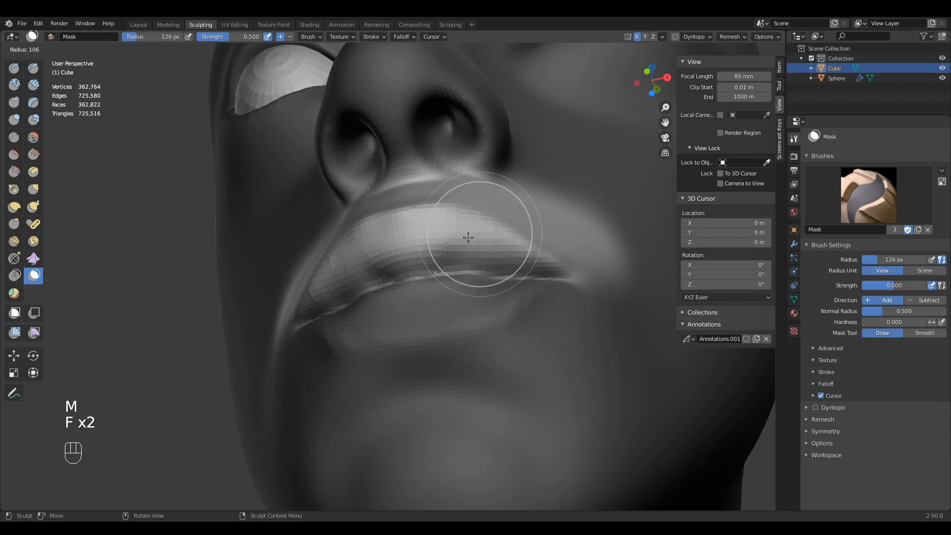
{"action": "left_click", "coordinate": [446, 243]}
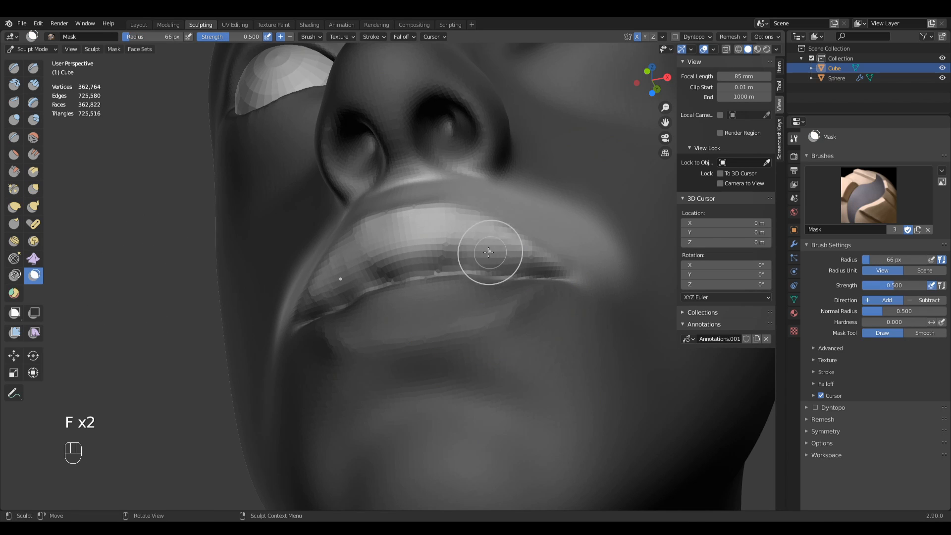
{"action": "key", "text": "f"}
{"action": "left_click", "coordinate": [464, 251]}
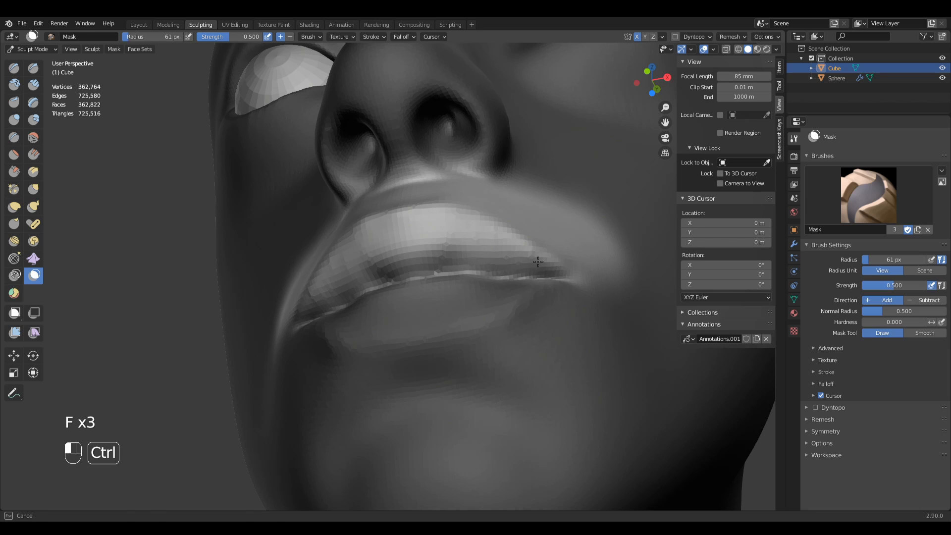
{"action": "left_click_drag", "start_coordinate": [516, 251], "coordinate": [525, 255], "text": "ctrl"}
{"action": "middle_click_drag", "start_coordinate": [525, 255], "coordinate": [511, 300]}
{"action": "middle_click_drag", "start_coordinate": [511, 300], "coordinate": [501, 341], "text": "ctrl"}
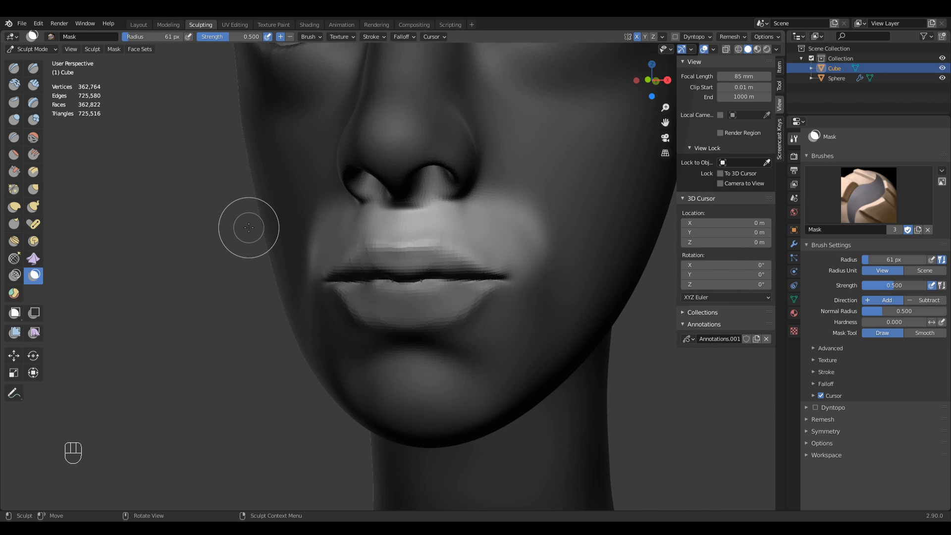
Reshape the upper lip's outer end near the mouth corner with Grab at a 135 px radius.
{"action": "key", "text": "KP_1"}
{"action": "middle_click_drag", "start_coordinate": [477, 286], "coordinate": [479, 304]}
{"action": "key", "text": "g"}
{"action": "key", "text": "f"}
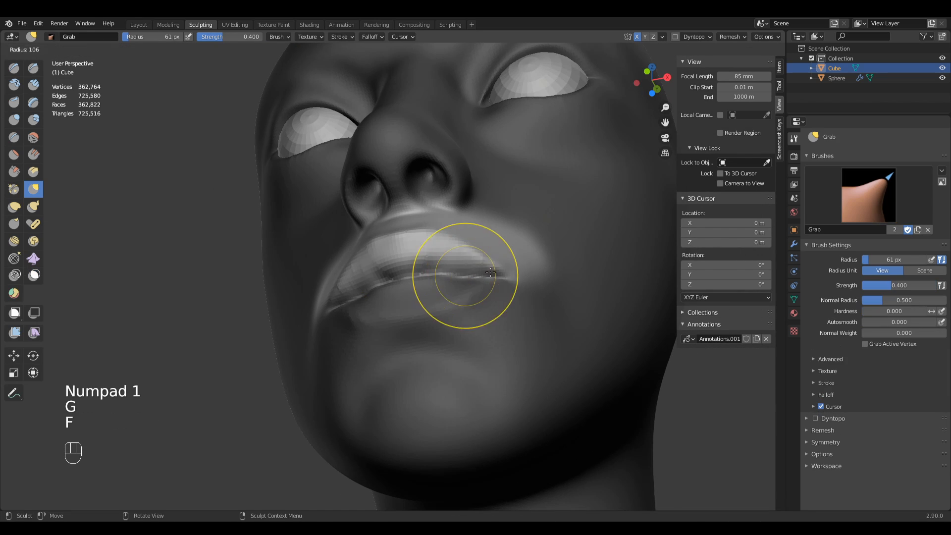
{"action": "left_click", "coordinate": [490, 272]}
{"action": "mouse_move", "coordinate": [490, 272]}
{"action": "middle_mouse_down", "text": "ctrl"}
{"action": "mouse_move", "coordinate": [494, 234]}
{"action": "mouse_move", "coordinate": [493, 274]}
{"action": "mouse_move", "coordinate": [518, 285]}
{"action": "middle_mouse_up", "text": "ctrl"}
{"action": "key", "text": "f"}
{"action": "left_click", "coordinate": [490, 279]}
{"action": "key", "text": "f"}
{"action": "left_click", "coordinate": [521, 284]}
{"action": "left_click_drag", "start_coordinate": [521, 281], "coordinate": [522, 285]}
Adjust the mouth corner from the front with Grab at a 147 px radius, and clear the mask.
{"action": "middle_click_drag", "start_coordinate": [538, 281], "coordinate": [542, 294]}
{"action": "key", "text": "f"}
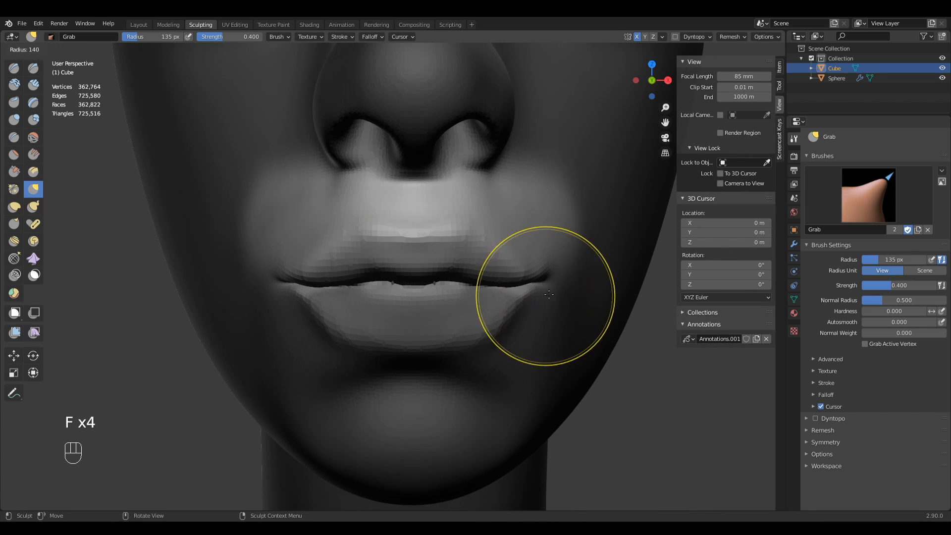
{"action": "left_click", "coordinate": [548, 293]}
{"action": "left_click_drag", "start_coordinate": [547, 283], "coordinate": [547, 288]}
{"action": "mouse_move", "coordinate": [561, 276]}
{"action": "middle_mouse_down", "text": "ctrl"}
{"action": "mouse_move", "coordinate": [555, 297]}
{"action": "mouse_move", "coordinate": [465, 286]}
{"action": "mouse_move", "coordinate": [452, 213]}
{"action": "middle_mouse_up", "text": "ctrl"}
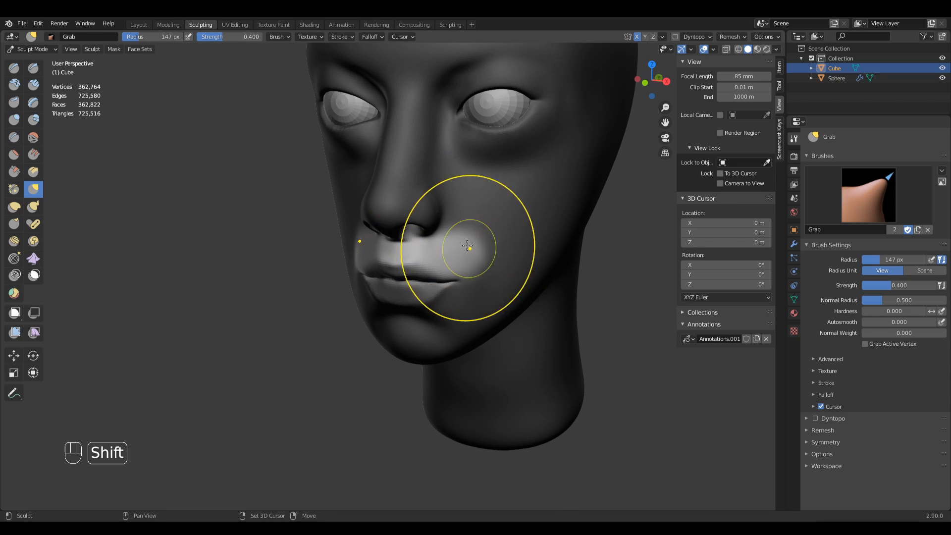
{"action": "middle_click_drag", "start_coordinate": [527, 276], "coordinate": [531, 269]}
{"action": "key", "text": "a"}
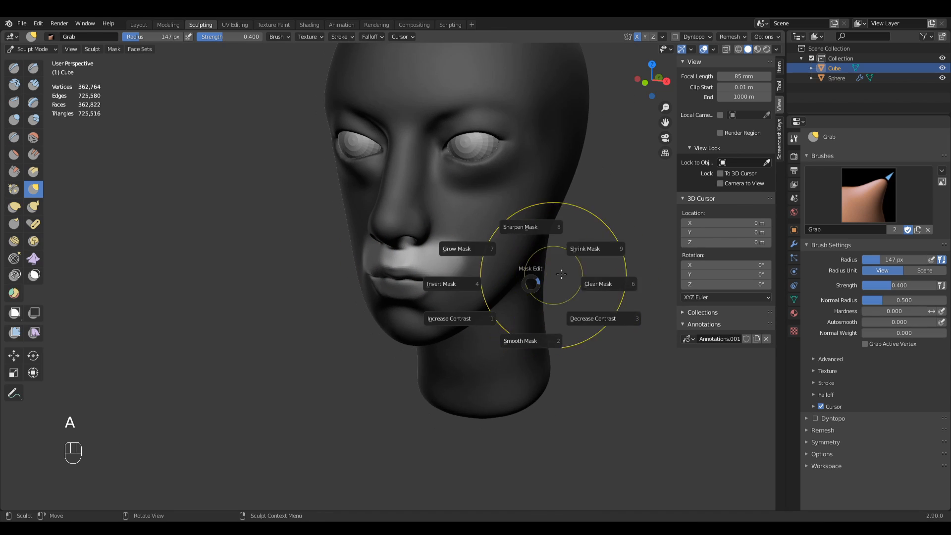
{"action": "left_click", "coordinate": [617, 280]}
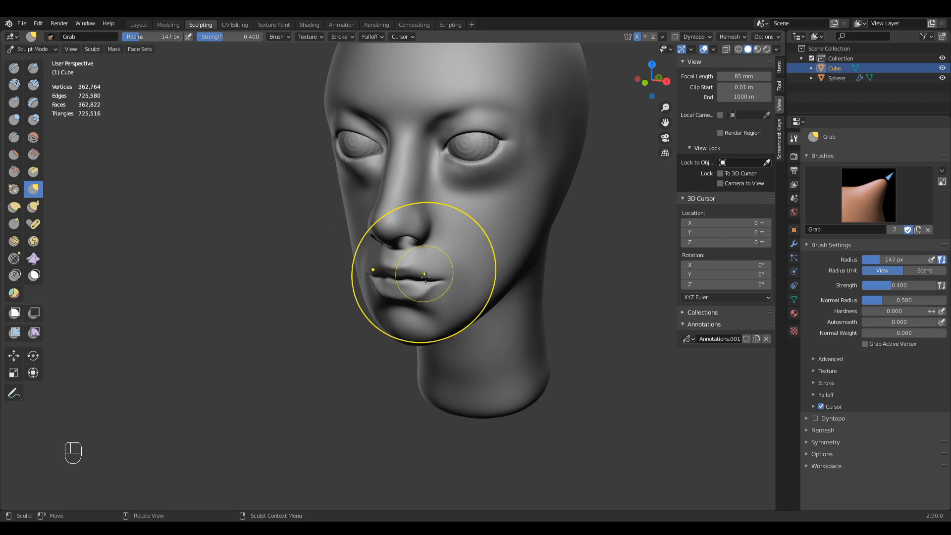
Reshape the cheek just behind the mouth corner from the opposite side with Grab at 163 px and 171 px radii.
{"action": "middle_click_drag", "start_coordinate": [425, 272], "coordinate": [460, 293]}
{"action": "mouse_move", "coordinate": [421, 196]}
{"action": "middle_mouse_down", "text": "ctrl"}
{"action": "mouse_move", "coordinate": [421, 213]}
{"action": "mouse_move", "coordinate": [350, 297]}
{"action": "mouse_move", "coordinate": [308, 283]}
{"action": "middle_mouse_up", "text": "ctrl"}
{"action": "key", "text": "f"}
{"action": "key", "text": "f"}
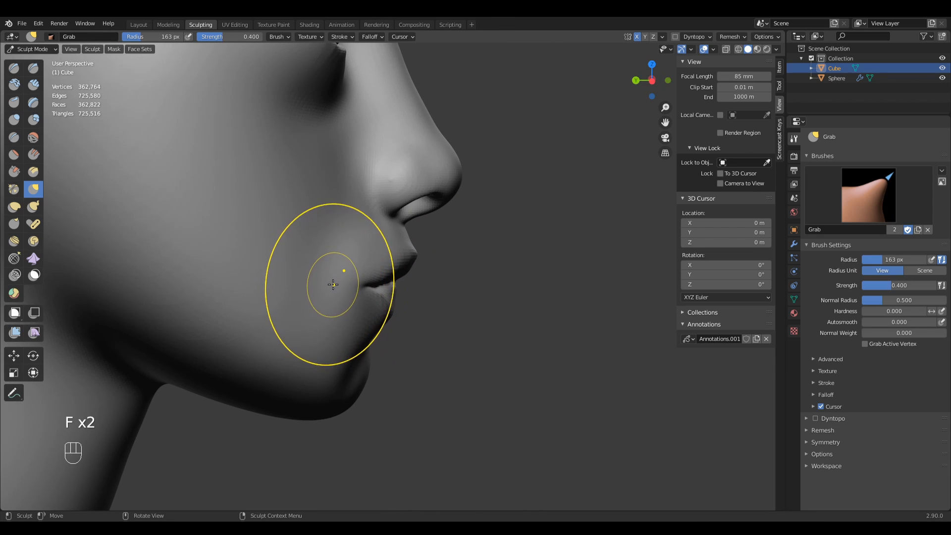
{"action": "left_click", "coordinate": [336, 289]}
{"action": "key", "text": "f"}
{"action": "left_click", "coordinate": [434, 282]}
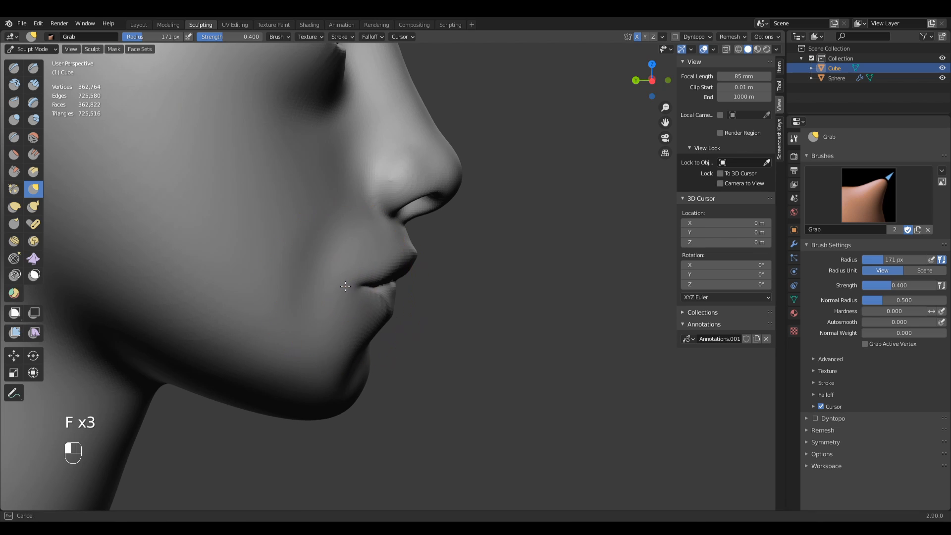
Smooth the skin around the mouth corner in the right profile at a 182 px radius.
{"action": "key", "text": "KP_3"}
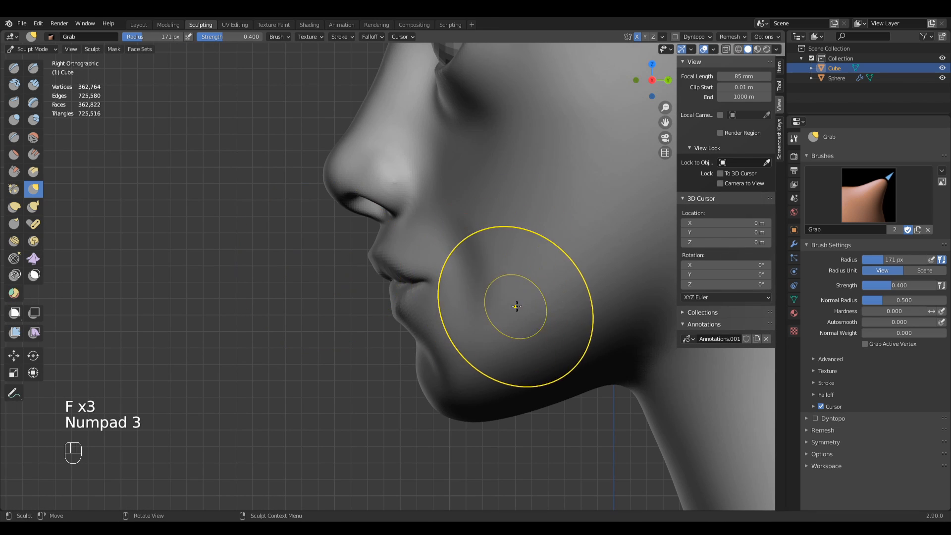
{"action": "key", "text": "f"}
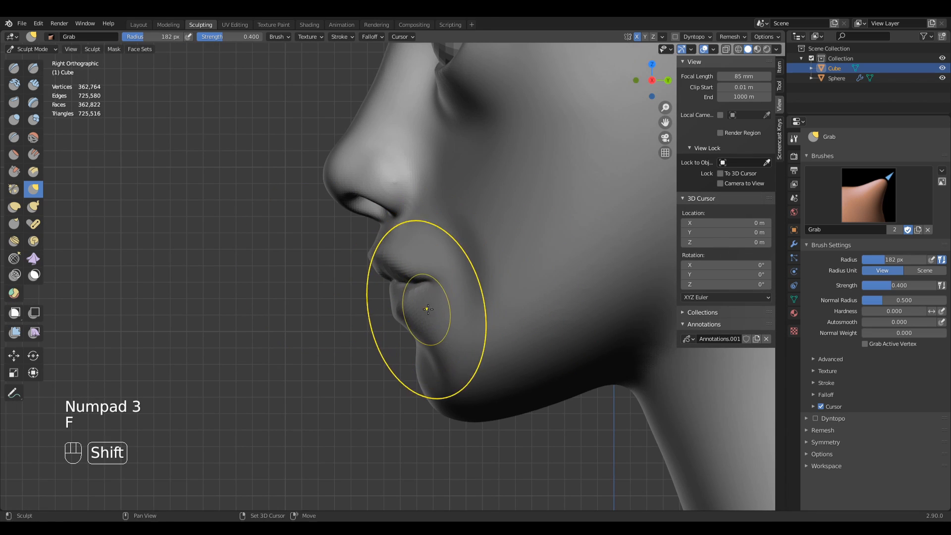
{"action": "left_click", "coordinate": [424, 307]}
Create a new annotation with a green note and trace the curve of the mouth in the bottom view.
{"action": "mouse_move", "coordinate": [424, 307]}
{"action": "middle_mouse_down"}
{"action": "mouse_move", "coordinate": [547, 272]}
{"action": "mouse_move", "coordinate": [452, 303]}
{"action": "mouse_move", "coordinate": [469, 297]}
{"action": "middle_mouse_up"}
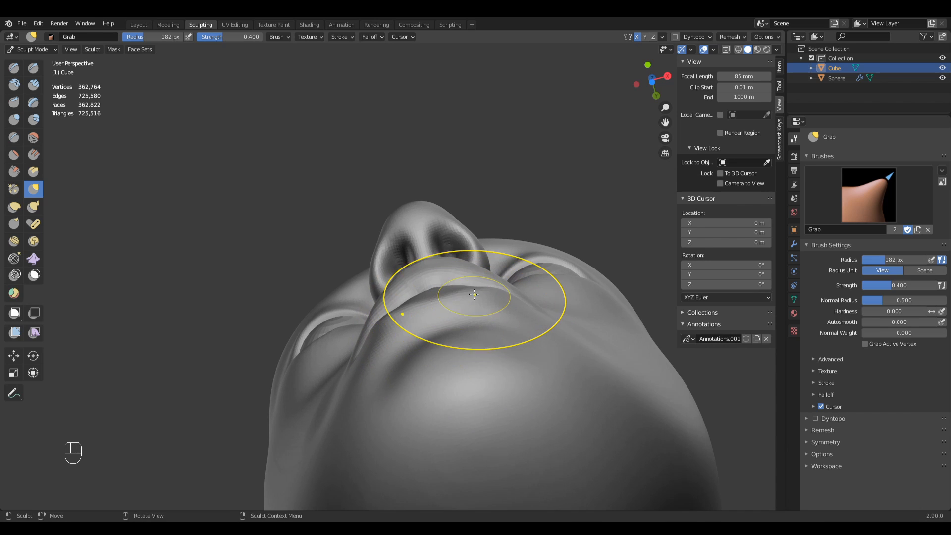
{"action": "key", "text": "KP_7"}
{"action": "key", "text": "KP_9"}
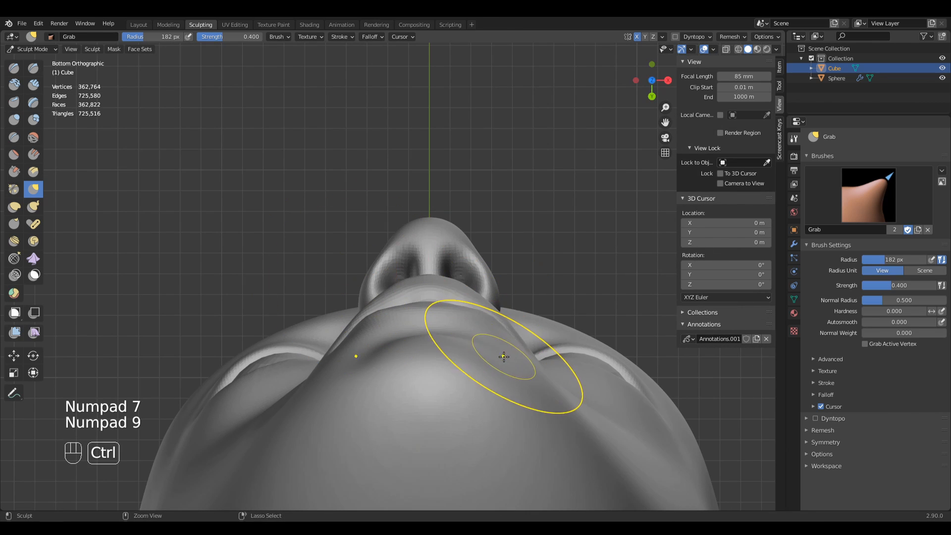
{"action": "middle_click_drag", "start_coordinate": [502, 355], "coordinate": [470, 327], "text": "ctrl"}
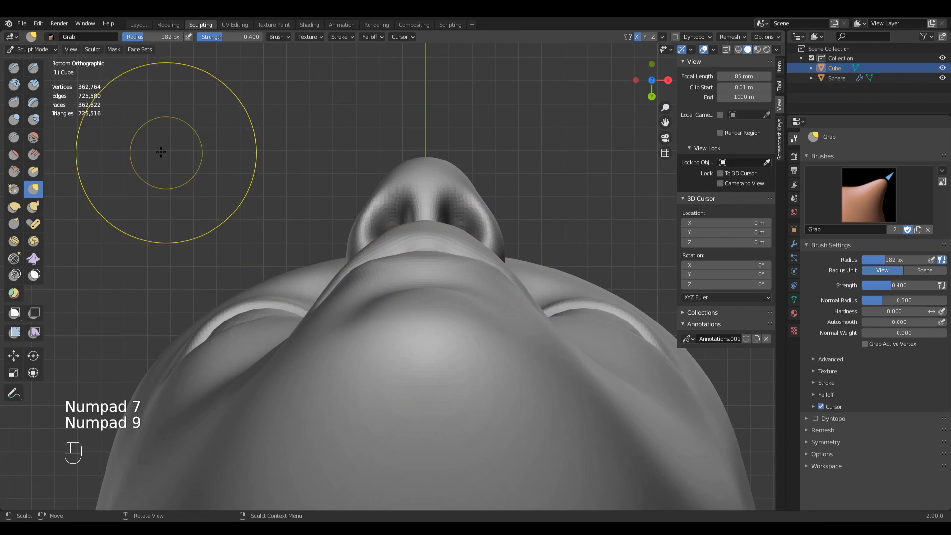
{"action": "left_click", "coordinate": [757, 339]}
{"action": "left_click", "coordinate": [689, 354]}
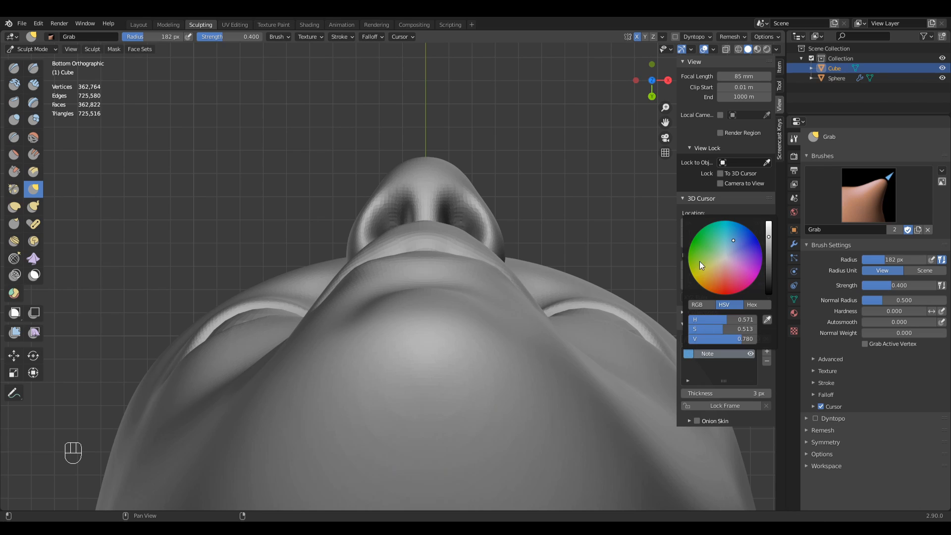
{"action": "key", "text": "f"}
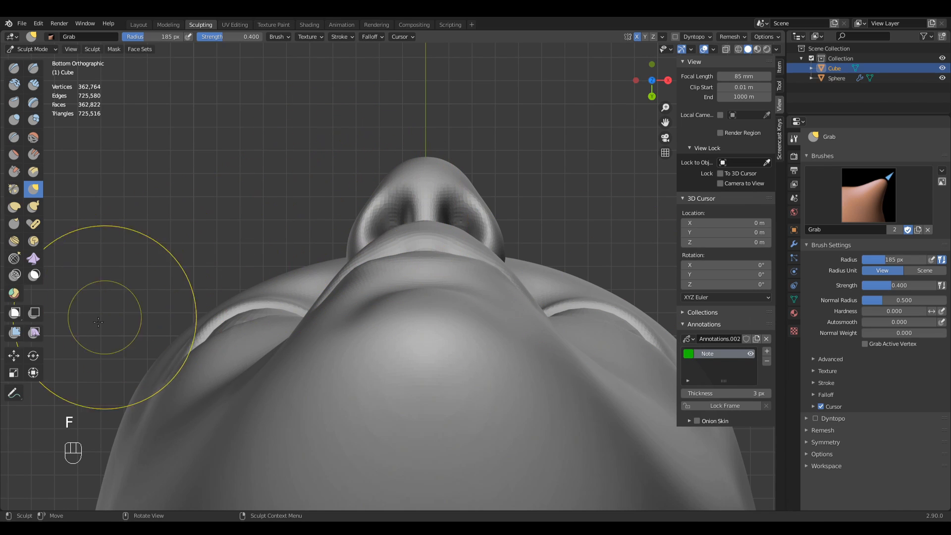
{"action": "left_click", "coordinate": [14, 393]}
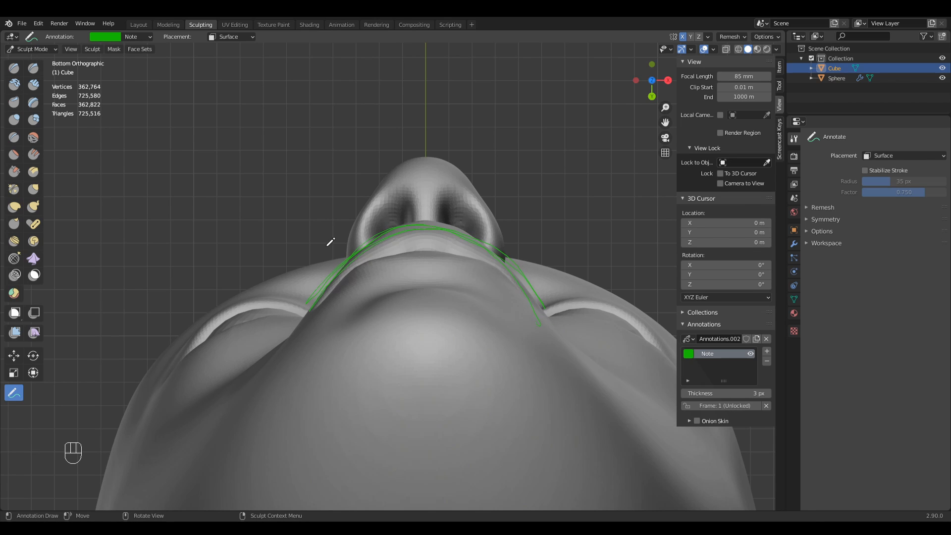
Replace the green note with a new blue one and scribble over the mouth area in the front view.
{"action": "middle_click_drag", "start_coordinate": [507, 194], "coordinate": [484, 320]}
{"action": "left_click", "coordinate": [751, 356]}
{"action": "middle_click_drag", "start_coordinate": [376, 307], "coordinate": [333, 308]}
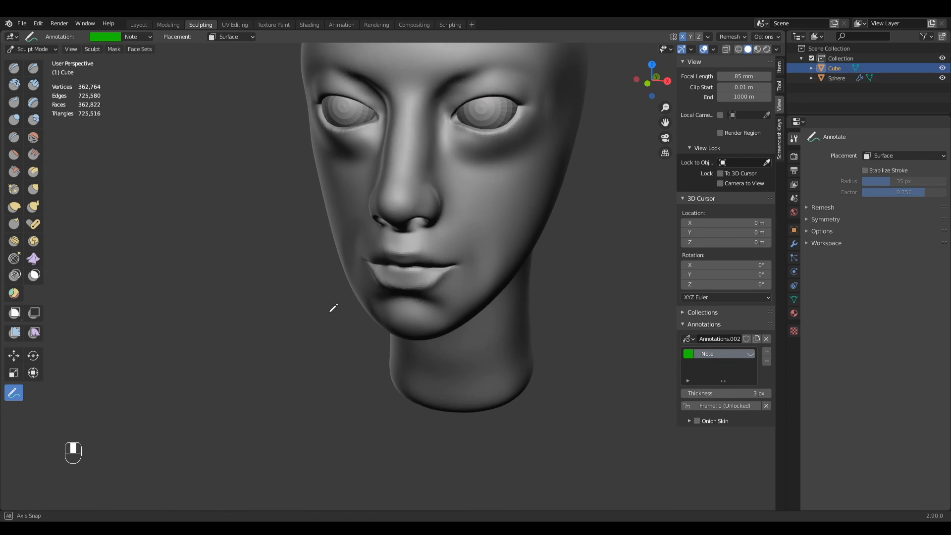
{"action": "middle_click_drag", "start_coordinate": [371, 265], "coordinate": [374, 264]}
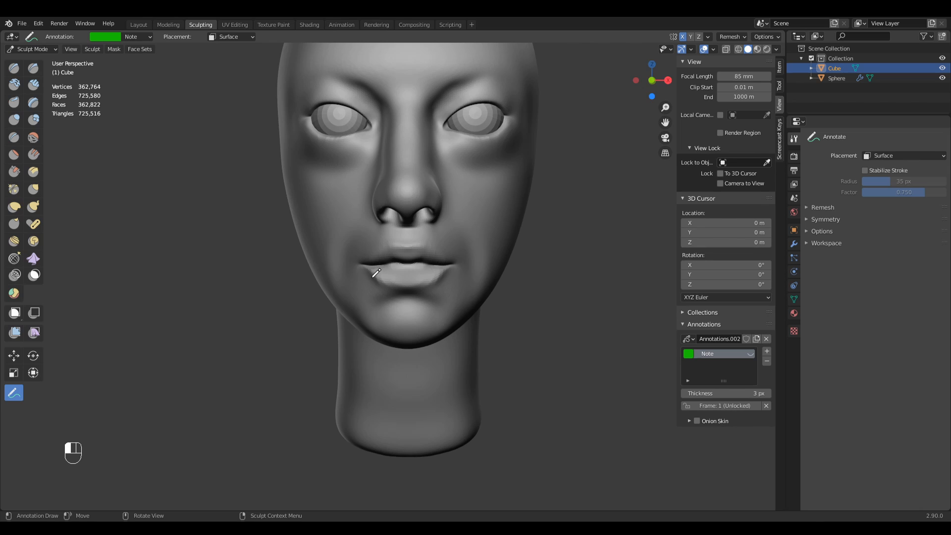
{"action": "left_click", "coordinate": [750, 354]}
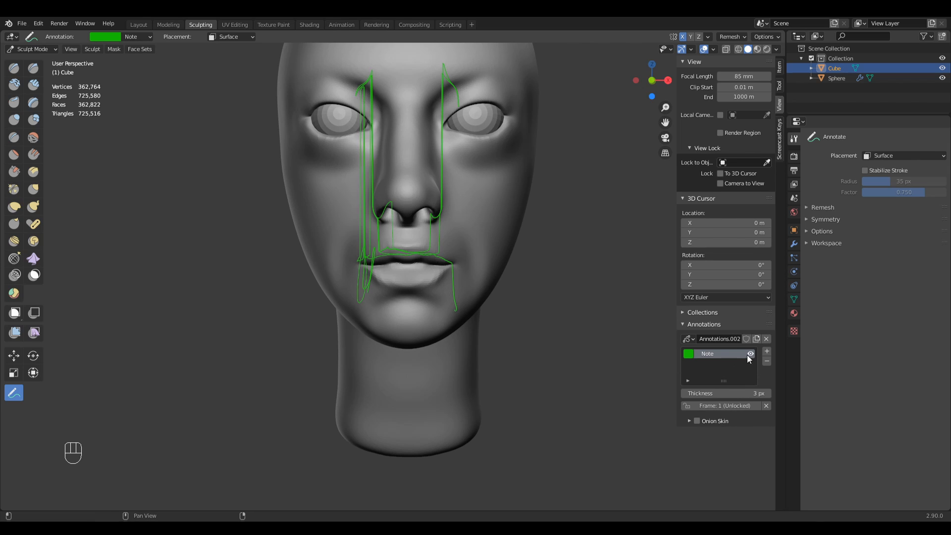
{"action": "left_click", "coordinate": [765, 360]}
{"action": "left_click", "coordinate": [765, 352]}
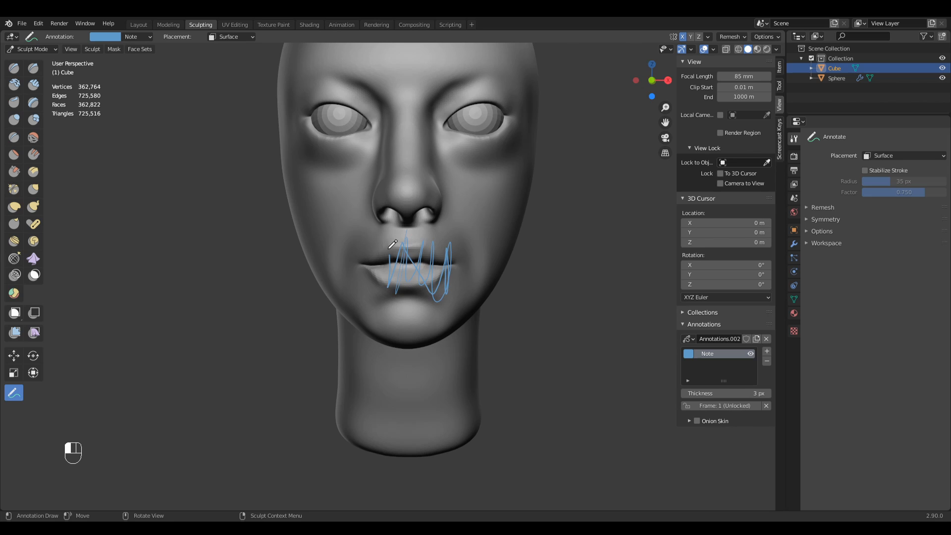
Hide the blue note and reshape the area between nose and upper lip in the right profile with Grab.
{"action": "mouse_move", "coordinate": [428, 269]}
{"action": "middle_mouse_down"}
{"action": "mouse_move", "coordinate": [446, 267]}
{"action": "mouse_move", "coordinate": [441, 233]}
{"action": "mouse_move", "coordinate": [444, 260]}
{"action": "mouse_move", "coordinate": [431, 238]}
{"action": "mouse_move", "coordinate": [441, 301]}
{"action": "mouse_move", "coordinate": [401, 322]}
{"action": "middle_mouse_up"}
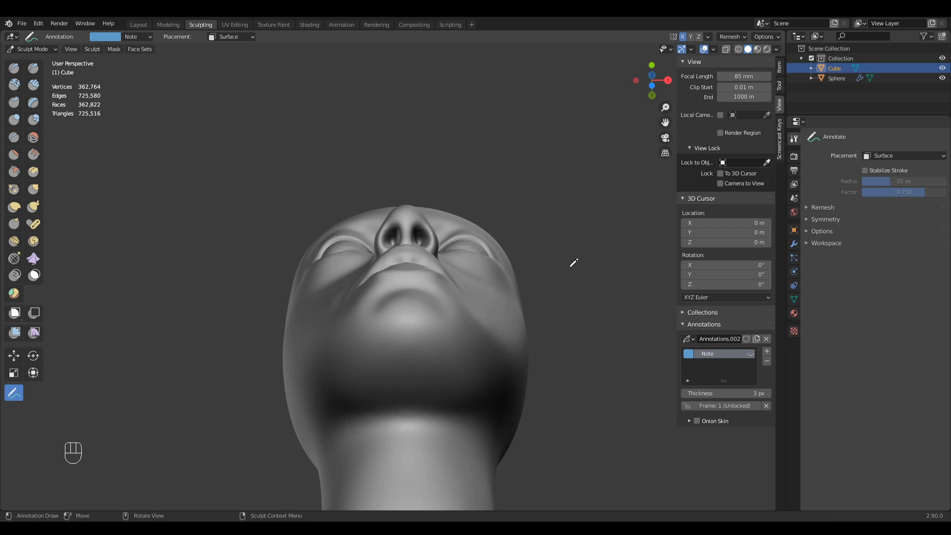
{"action": "middle_click_drag", "start_coordinate": [573, 262], "coordinate": [384, 327]}
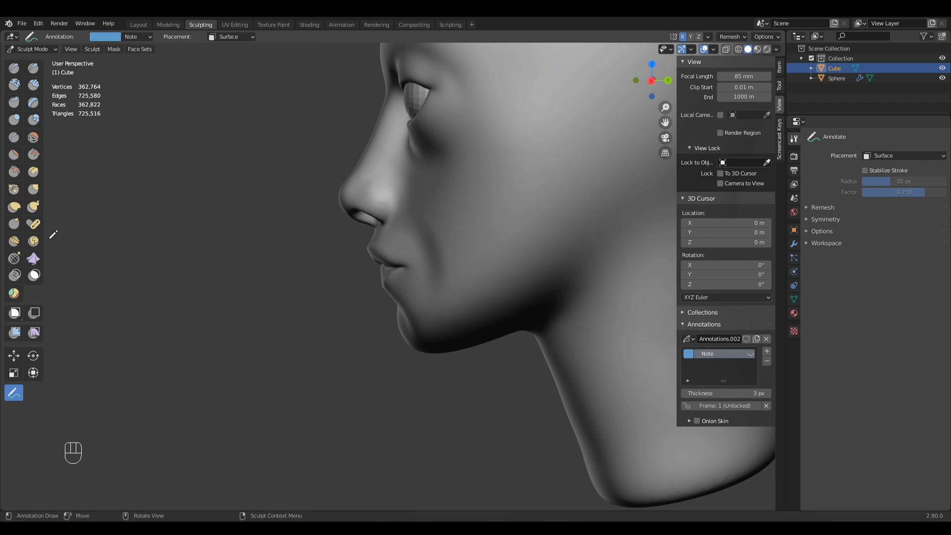
{"action": "key", "text": "KP_3"}
{"action": "middle_click_drag", "start_coordinate": [440, 230], "coordinate": [399, 263], "text": "ctrl"}
{"action": "mouse_move", "coordinate": [374, 234]}
{"action": "middle_mouse_down", "text": "shift"}
{"action": "mouse_move", "coordinate": [436, 223]}
{"action": "mouse_move", "coordinate": [448, 238]}
{"action": "middle_mouse_up", "text": "shift"}
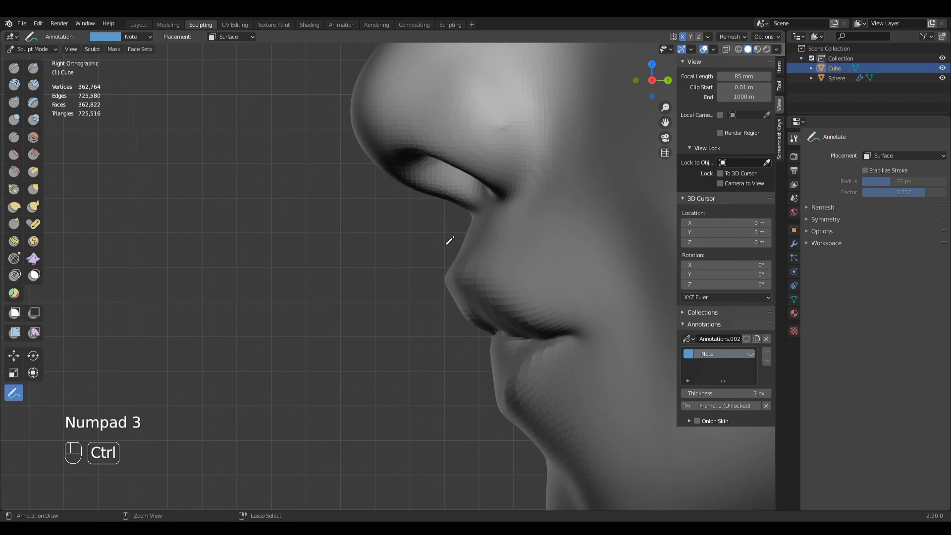
{"action": "key", "text": "g"}
{"action": "key", "text": "f"}
{"action": "left_click_drag", "start_coordinate": [476, 215], "coordinate": [436, 190]}
Switch to the Draw Sharp brush and smooth the cheek beside the mouth at a 112 px radius.
{"action": "mouse_move", "coordinate": [436, 190]}
{"action": "middle_mouse_down"}
{"action": "mouse_move", "coordinate": [471, 272]}
{"action": "mouse_move", "coordinate": [416, 271]}
{"action": "mouse_move", "coordinate": [408, 312]}
{"action": "mouse_move", "coordinate": [401, 294]}
{"action": "mouse_move", "coordinate": [461, 278]}
{"action": "mouse_move", "coordinate": [516, 382]}
{"action": "middle_mouse_up"}
{"action": "scroll", "coordinate": [461, 273], "scroll_direction": "up", "scroll_amount": 2}
{"action": "key", "text": "f"}
{"action": "left_click", "coordinate": [431, 261]}
{"action": "key", "text": "q"}
{"action": "left_click", "coordinate": [407, 273]}
{"action": "key", "text": "f"}
{"action": "left_click", "coordinate": [389, 270]}
{"action": "key", "text": "f"}
{"action": "left_click", "coordinate": [438, 302]}
{"action": "key", "text": "f"}
{"action": "left_click", "coordinate": [361, 270]}
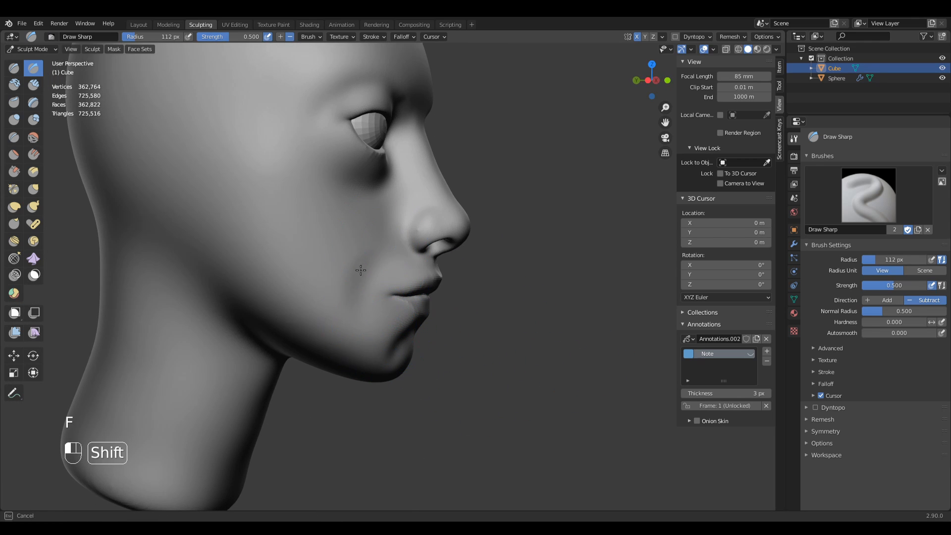
Adjust the curvature of the mouth area from below with the Grab brush, enlarging its radius to 162 px.
{"action": "mouse_move", "coordinate": [347, 259]}
{"action": "middle_mouse_down"}
{"action": "mouse_move", "coordinate": [382, 319]}
{"action": "mouse_move", "coordinate": [399, 255]}
{"action": "mouse_move", "coordinate": [418, 336]}
{"action": "mouse_move", "coordinate": [461, 319]}
{"action": "mouse_move", "coordinate": [450, 303]}
{"action": "mouse_move", "coordinate": [423, 323]}
{"action": "mouse_move", "coordinate": [447, 314]}
{"action": "mouse_move", "coordinate": [538, 233]}
{"action": "middle_mouse_up"}
{"action": "mouse_move", "coordinate": [471, 297]}
{"action": "middle_mouse_down"}
{"action": "mouse_move", "coordinate": [467, 270]}
{"action": "mouse_move", "coordinate": [488, 239]}
{"action": "mouse_move", "coordinate": [450, 282]}
{"action": "middle_mouse_up"}
{"action": "key", "text": "g"}
{"action": "key", "text": "f"}
{"action": "left_click", "coordinate": [435, 282]}
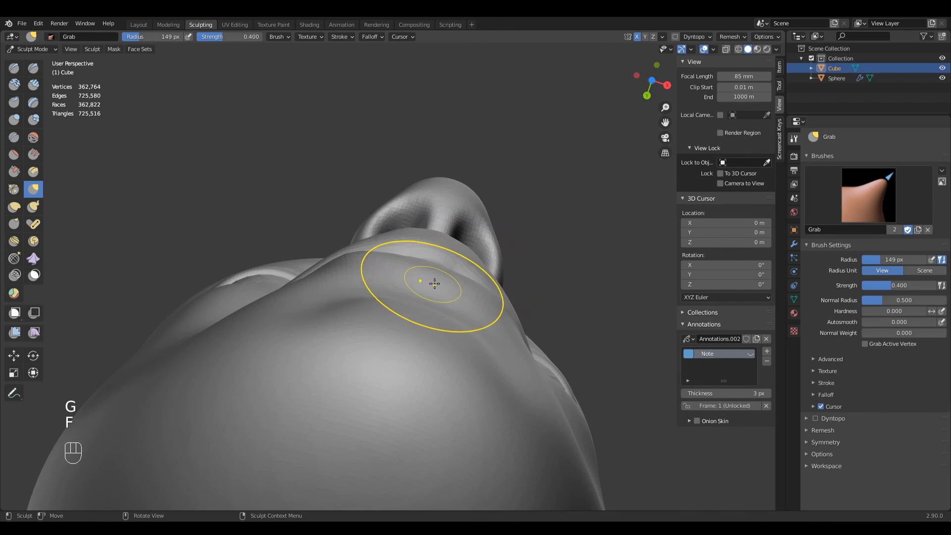
{"action": "key", "text": "f"}
{"action": "left_click", "coordinate": [435, 267]}
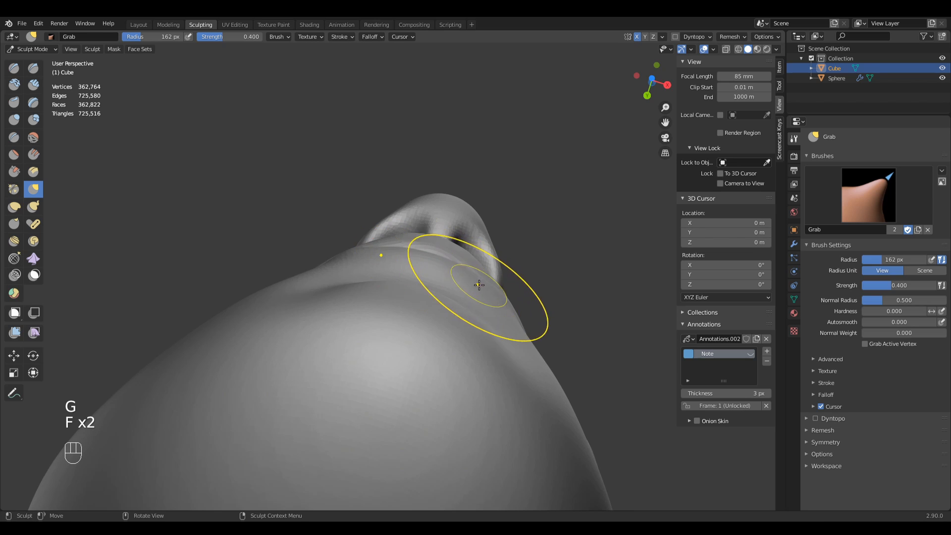
Reshape the lips in the side profile with the Grab brush at a 174 px radius.
{"action": "mouse_move", "coordinate": [479, 285]}
{"action": "middle_mouse_down"}
{"action": "mouse_move", "coordinate": [454, 322]}
{"action": "mouse_move", "coordinate": [416, 303]}
{"action": "mouse_move", "coordinate": [430, 296]}
{"action": "middle_mouse_up"}
{"action": "mouse_move", "coordinate": [430, 296]}
{"action": "middle_mouse_down", "text": "shift"}
{"action": "mouse_move", "coordinate": [416, 268]}
{"action": "mouse_move", "coordinate": [419, 342]}
{"action": "mouse_move", "coordinate": [448, 331]}
{"action": "mouse_move", "coordinate": [483, 336]}
{"action": "middle_mouse_up", "text": "shift"}
{"action": "key", "text": "f"}
{"action": "left_click", "coordinate": [433, 301]}
{"action": "key", "text": "f"}
{"action": "left_click", "coordinate": [494, 337]}
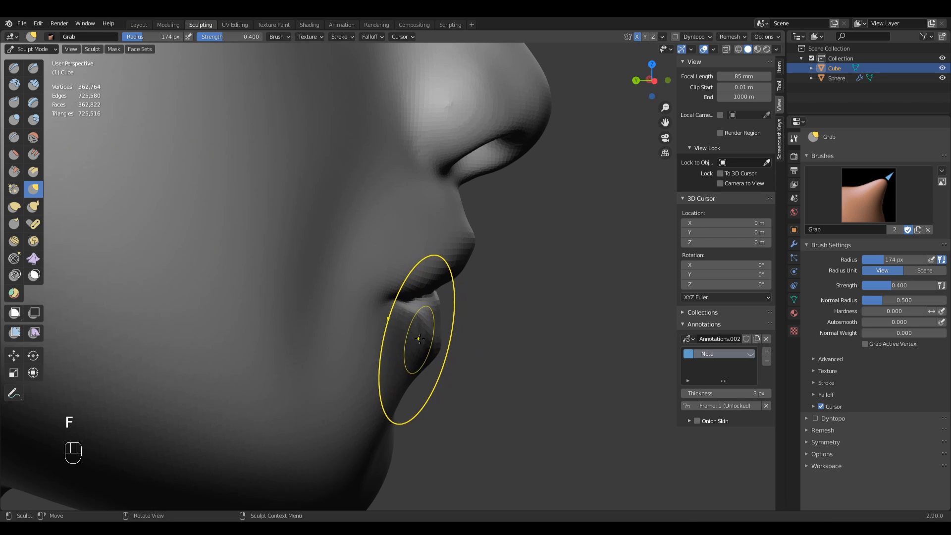
Set the brush radius to 102 px and smooth the cheek below the mouth corner.
{"action": "middle_click_drag", "start_coordinate": [419, 339], "coordinate": [377, 341]}
{"action": "middle_click_drag", "start_coordinate": [377, 342], "coordinate": [463, 337]}
{"action": "middle_click_drag", "start_coordinate": [463, 336], "coordinate": [496, 339]}
{"action": "mouse_move", "coordinate": [371, 282]}
{"action": "middle_mouse_down", "text": "ctrl"}
{"action": "mouse_move", "coordinate": [371, 321]}
{"action": "mouse_move", "coordinate": [391, 339]}
{"action": "mouse_move", "coordinate": [404, 329]}
{"action": "middle_mouse_up", "text": "ctrl"}
{"action": "key", "text": "f"}
{"action": "left_click", "coordinate": [365, 324]}
{"action": "middle_click_drag", "start_coordinate": [320, 352], "coordinate": [352, 361], "text": "shift"}
{"action": "left_click_drag", "start_coordinate": [337, 350], "coordinate": [357, 341], "text": "shift"}
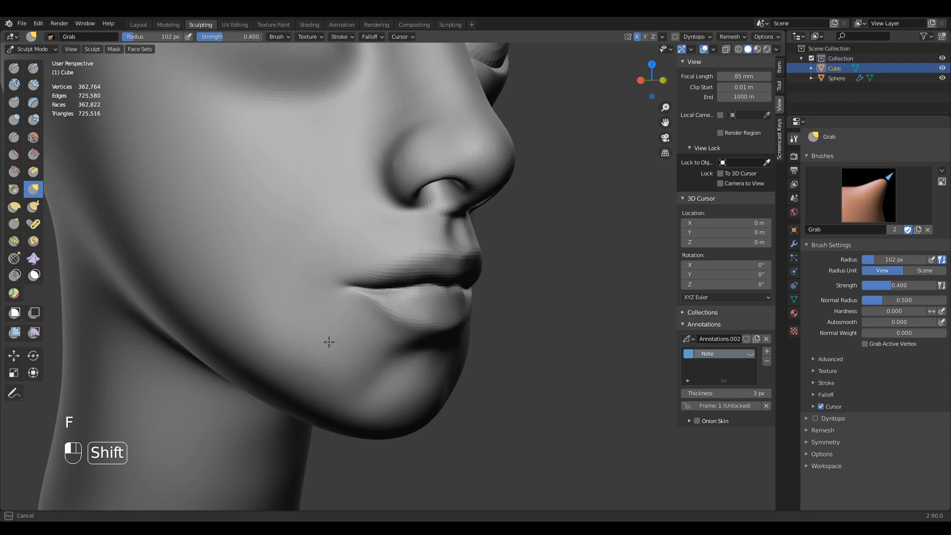
Switch to the Crease brush and define the lip edges and mouth corners, ending with a 70 px radius.
{"action": "middle_click_drag", "start_coordinate": [355, 342], "coordinate": [517, 367], "text": "shift"}
{"action": "mouse_move", "coordinate": [517, 367]}
{"action": "middle_mouse_down"}
{"action": "mouse_move", "coordinate": [501, 366]}
{"action": "mouse_move", "coordinate": [472, 313]}
{"action": "mouse_move", "coordinate": [439, 303]}
{"action": "middle_mouse_up"}
{"action": "key", "text": "shift+c"}
{"action": "key", "text": "f"}
{"action": "key", "text": "f"}
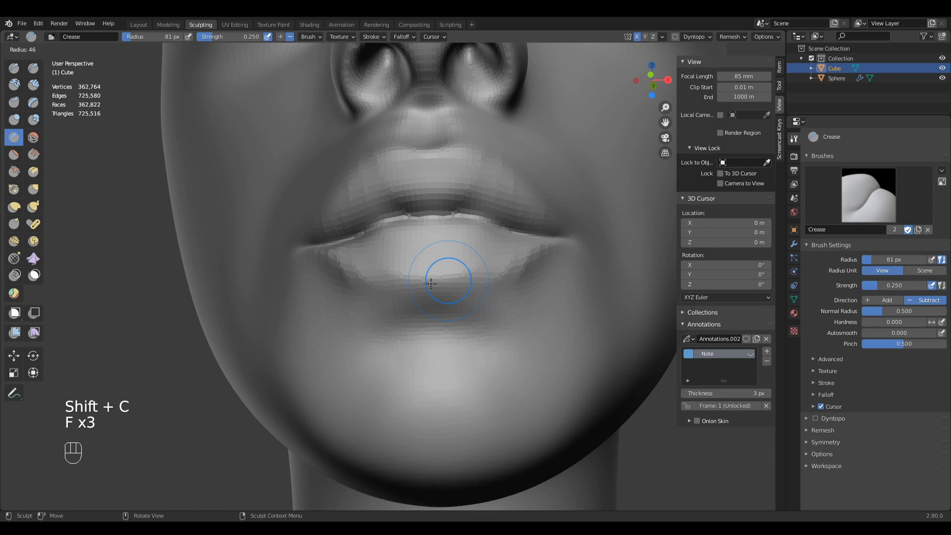
{"action": "left_click", "coordinate": [470, 277]}
{"action": "mouse_move", "coordinate": [490, 276]}
{"action": "middle_mouse_down"}
{"action": "mouse_move", "coordinate": [477, 282]}
{"action": "mouse_move", "coordinate": [413, 267]}
{"action": "middle_mouse_up"}
{"action": "key", "text": "f"}
{"action": "left_click", "coordinate": [453, 271]}
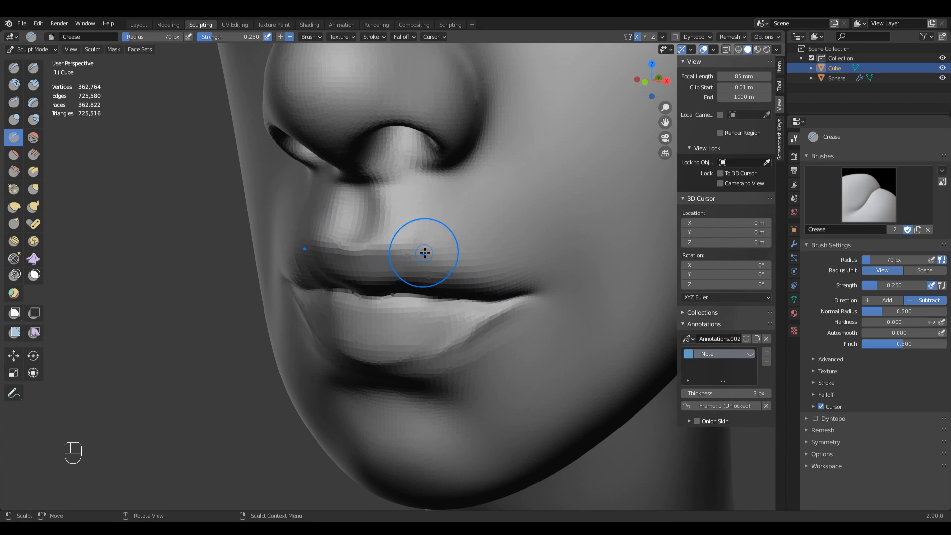
{"action": "middle_click_drag", "start_coordinate": [476, 279], "coordinate": [439, 244]}
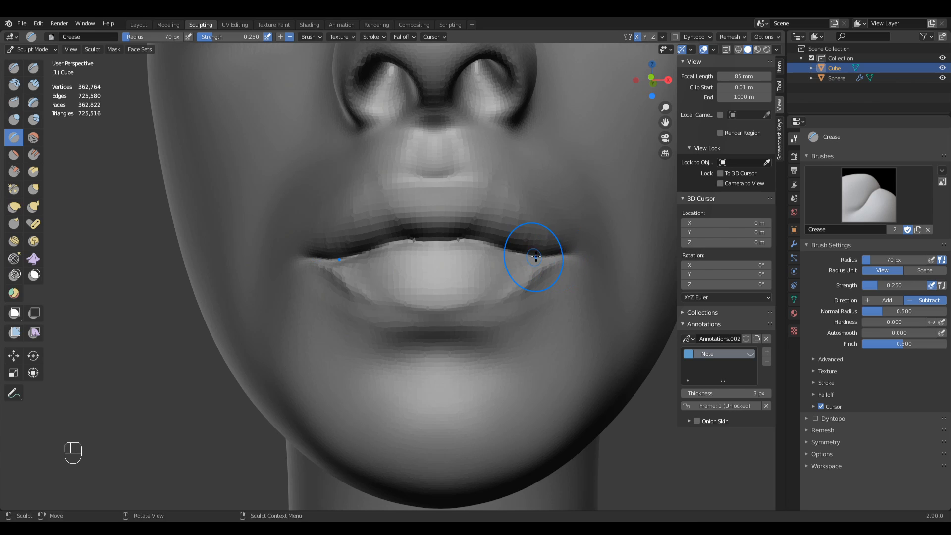
{"action": "mouse_move", "coordinate": [409, 274]}
{"action": "middle_mouse_down", "text": "ctrl"}
{"action": "mouse_move", "coordinate": [504, 364]}
{"action": "mouse_move", "coordinate": [516, 382]}
{"action": "mouse_move", "coordinate": [498, 387]}
{"action": "mouse_move", "coordinate": [547, 382]}
{"action": "mouse_move", "coordinate": [492, 377]}
{"action": "mouse_move", "coordinate": [512, 367]}
{"action": "mouse_move", "coordinate": [545, 379]}
{"action": "mouse_move", "coordinate": [470, 359]}
{"action": "mouse_move", "coordinate": [492, 348]}
{"action": "middle_mouse_up", "text": "ctrl"}
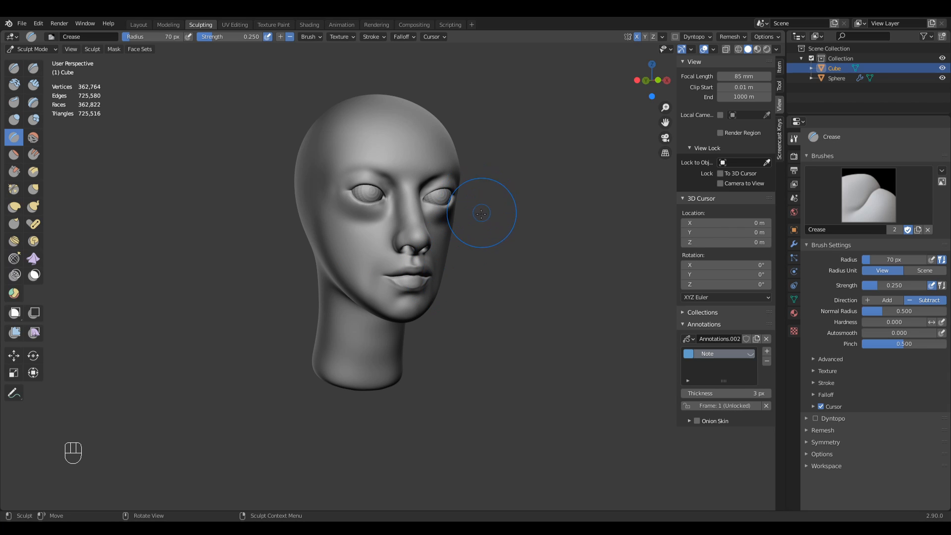
Try a Clay Strips stroke on the side of the head in the right view at a 96 px radius, and undo it.
{"action": "mouse_move", "coordinate": [463, 276]}
{"action": "middle_mouse_down"}
{"action": "mouse_move", "coordinate": [361, 275]}
{"action": "mouse_move", "coordinate": [563, 238]}
{"action": "mouse_move", "coordinate": [403, 298]}
{"action": "middle_mouse_up"}
{"action": "key", "text": "q"}
{"action": "left_click", "coordinate": [393, 313]}
{"action": "key", "text": "f"}
{"action": "left_click", "coordinate": [414, 274]}
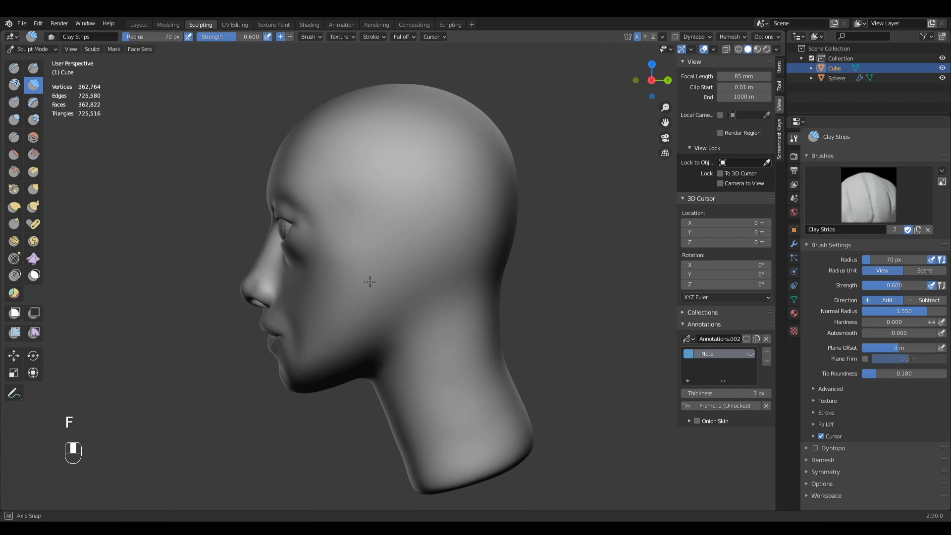
{"action": "key", "text": "f"}
{"action": "key", "text": "KP_3"}
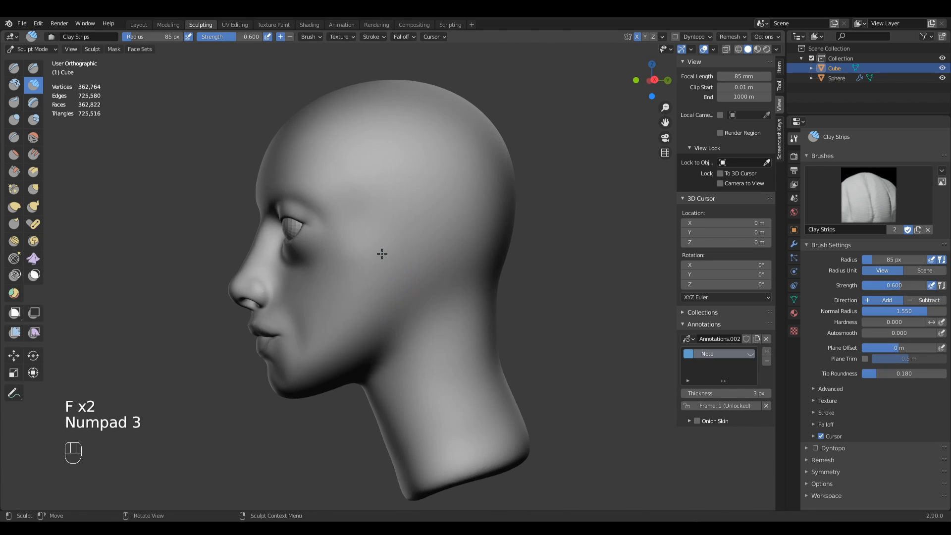
{"action": "key", "text": "f"}
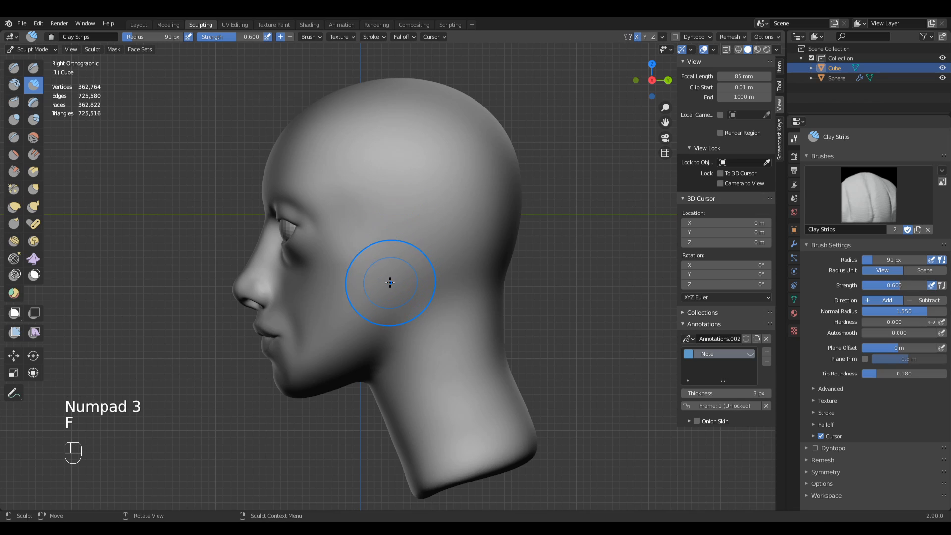
{"action": "left_click_drag", "start_coordinate": [389, 251], "coordinate": [394, 233]}
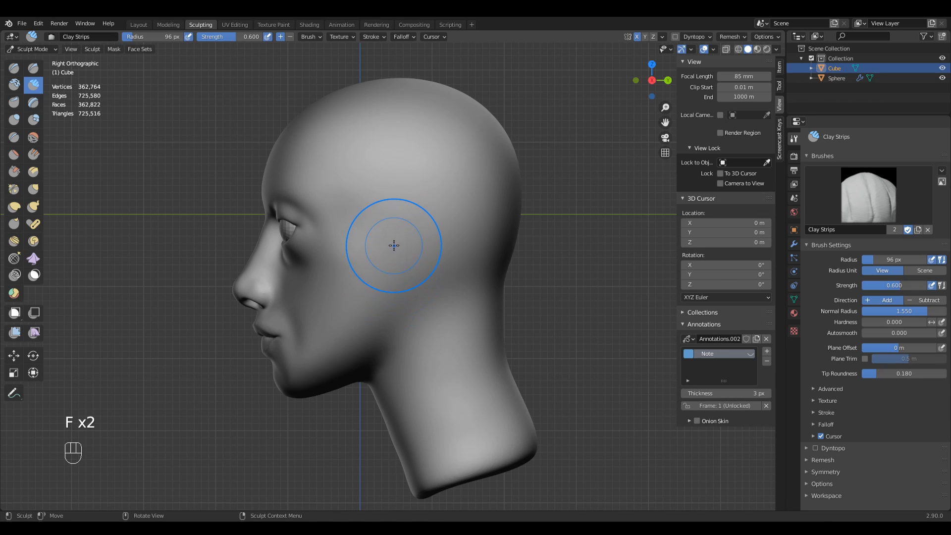
{"action": "key", "text": "ctrl+z"}
Try to carve the rear edge of the jaw in the right view with Draw Sharp at an 84 px radius.
{"action": "key", "text": "q"}
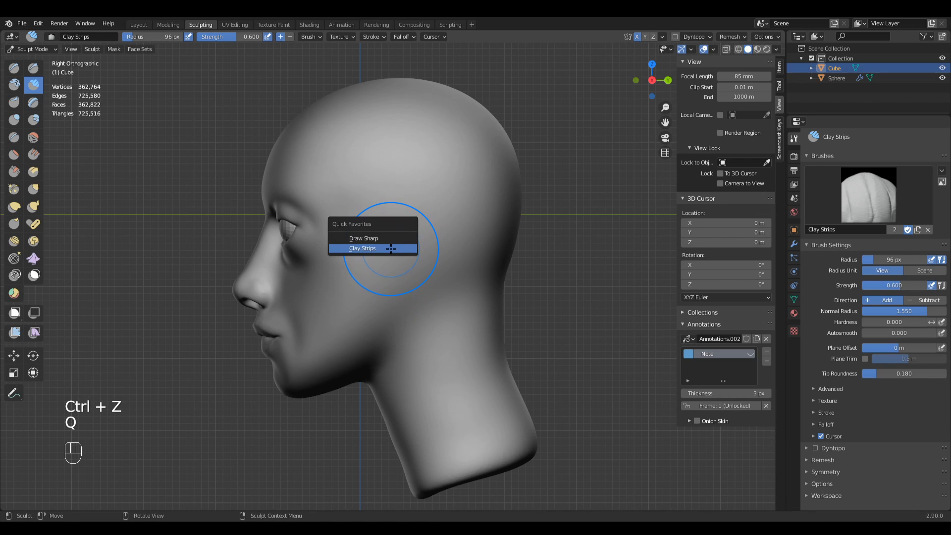
{"action": "left_click", "coordinate": [366, 238]}
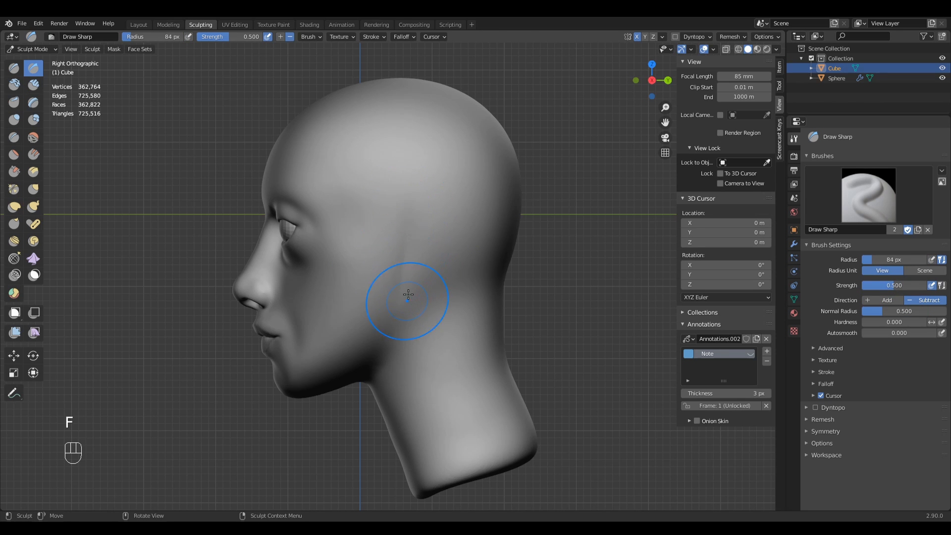
{"action": "mouse_move", "coordinate": [407, 227]}
{"action": "left_mouse_down"}
{"action": "mouse_move", "coordinate": [398, 328]}
{"action": "mouse_move", "coordinate": [372, 372]}
{"action": "left_mouse_up"}
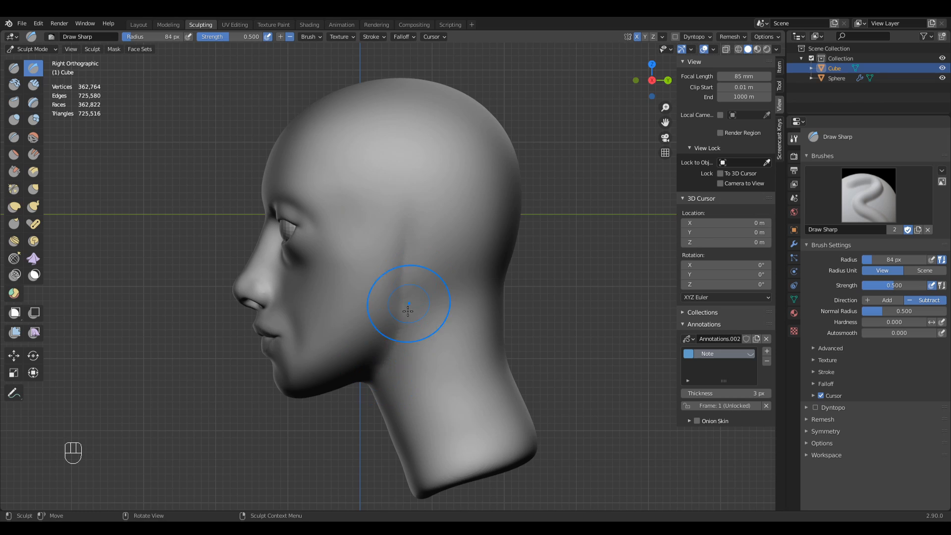
{"action": "left_click_drag", "start_coordinate": [399, 192], "coordinate": [407, 253]}
{"action": "mouse_move", "coordinate": [410, 218]}
{"action": "left_mouse_down"}
{"action": "mouse_move", "coordinate": [411, 309]}
{"action": "mouse_move", "coordinate": [373, 370]}
{"action": "left_mouse_up"}
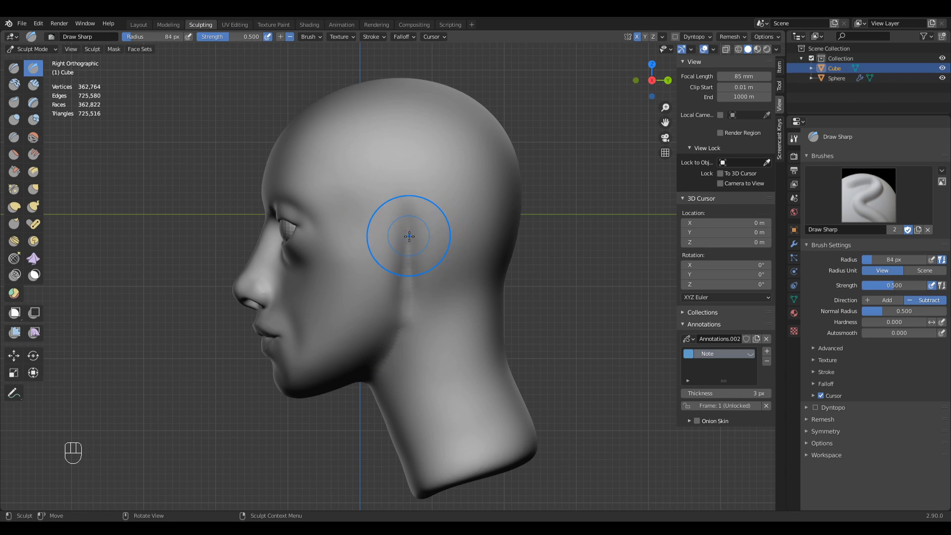
Try to carve a second groove behind the ear area with Draw Sharp at a 102 px radius.
{"action": "key", "text": "f"}
{"action": "left_click", "coordinate": [449, 235]}
{"action": "left_click_drag", "start_coordinate": [464, 190], "coordinate": [456, 260]}
{"action": "left_click_drag", "start_coordinate": [463, 190], "coordinate": [426, 322]}
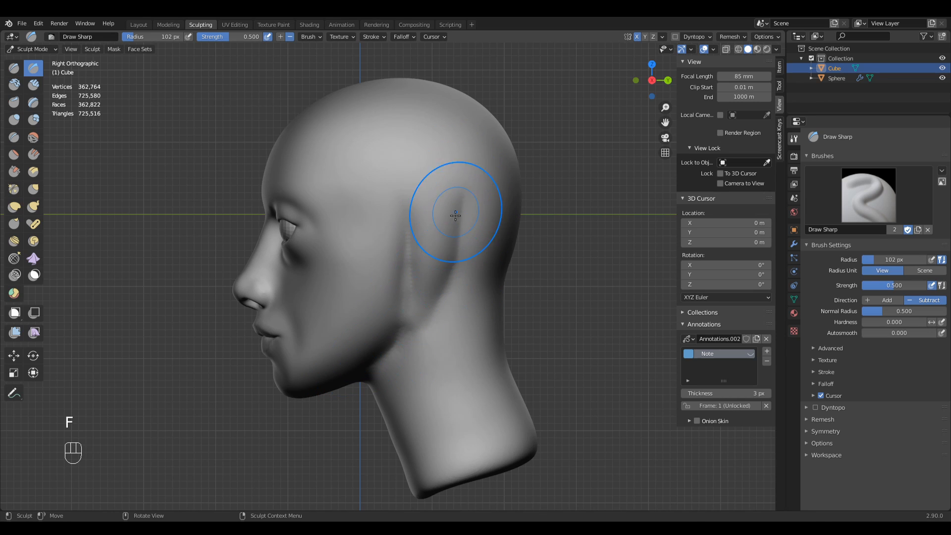
Undo the Draw Sharp grooves at the rear of the jaw and behind the ear area.
{"action": "key", "text": "ctrl+z"}
{"action": "key", "text": "ctrl+z"}
{"action": "key", "text": "ctrl+z"}
{"action": "key", "text": "ctrl+z"}
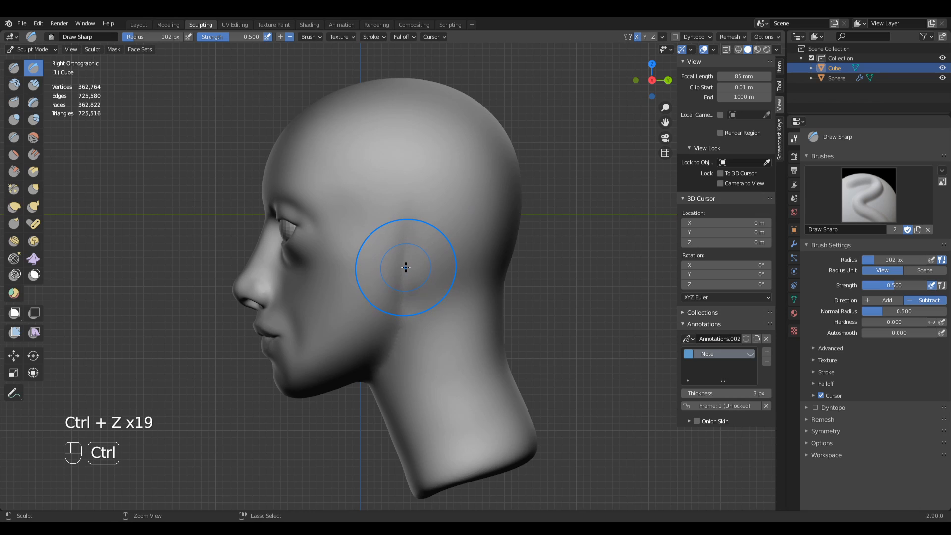
{"action": "key", "text": "ctrl+z"}
Try a Draw Sharp groove farther forward along the rear of the jaw, and undo the strokes.
{"action": "mouse_move", "coordinate": [377, 248]}
{"action": "left_mouse_down"}
{"action": "mouse_move", "coordinate": [378, 335]}
{"action": "mouse_move", "coordinate": [360, 371]}
{"action": "left_mouse_up"}
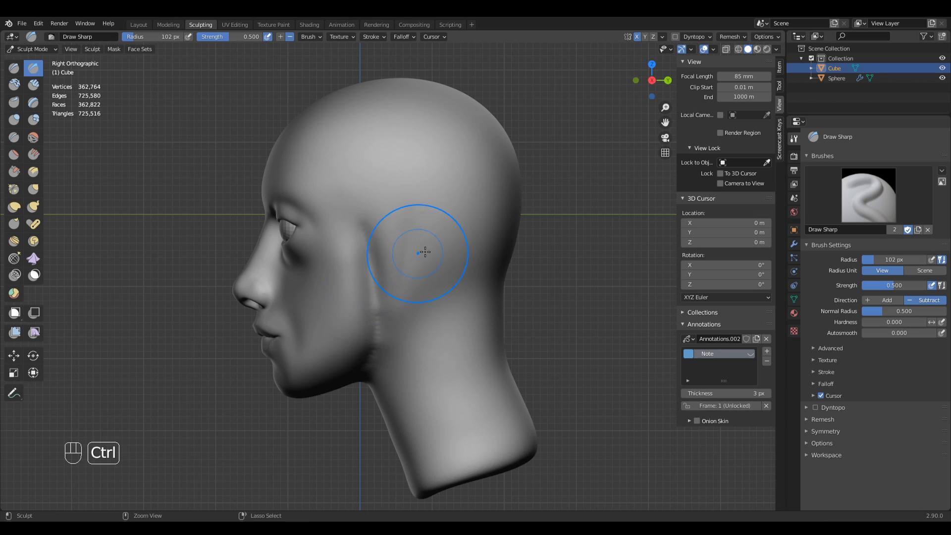
{"action": "key", "text": "ctrl+z"}
{"action": "key", "text": "ctrl+z"}
{"action": "key", "text": "ctrl+z"}
{"action": "key", "text": "ctrl+z"}
{"action": "key", "text": "ctrl+z"}
{"action": "key", "text": "ctrl+z"}
{"action": "key", "text": "ctrl+z"}
{"action": "key", "text": "ctrl+z"}
{"action": "key", "text": "ctrl+z"}
{"action": "key", "text": "ctrl+z"}
{"action": "key", "text": "ctrl+z"}
{"action": "key", "text": "ctrl+z"}
{"action": "key", "text": "ctrl+z"}
{"action": "key", "text": "ctrl+z"}
{"action": "key", "text": "ctrl+z"}
{"action": "key", "text": "ctrl+z"}
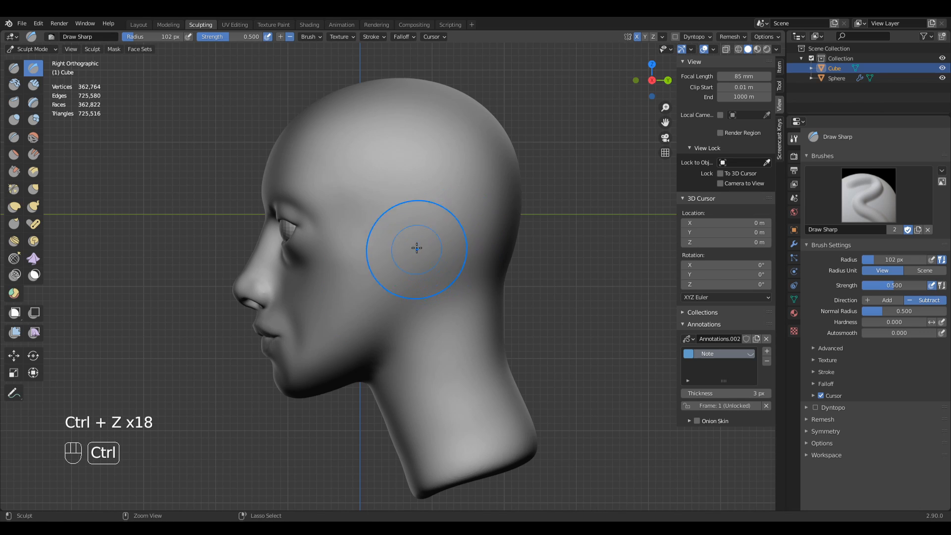
Set the Draw Sharp radius to 96 px and carve a vertical groove from the temple level down to the jaw angle.
{"action": "key", "text": "f"}
{"action": "left_click", "coordinate": [409, 203]}
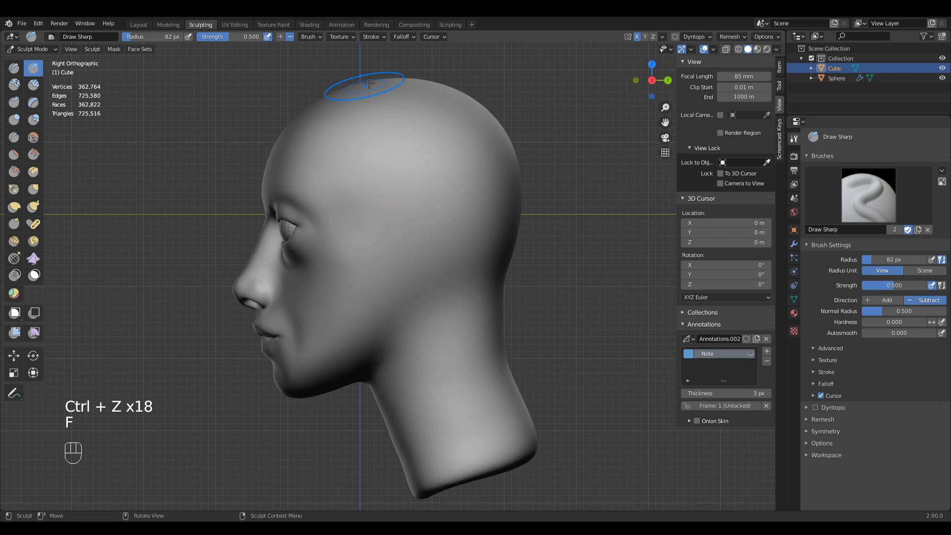
{"action": "key", "text": "f"}
{"action": "left_click", "coordinate": [421, 244]}
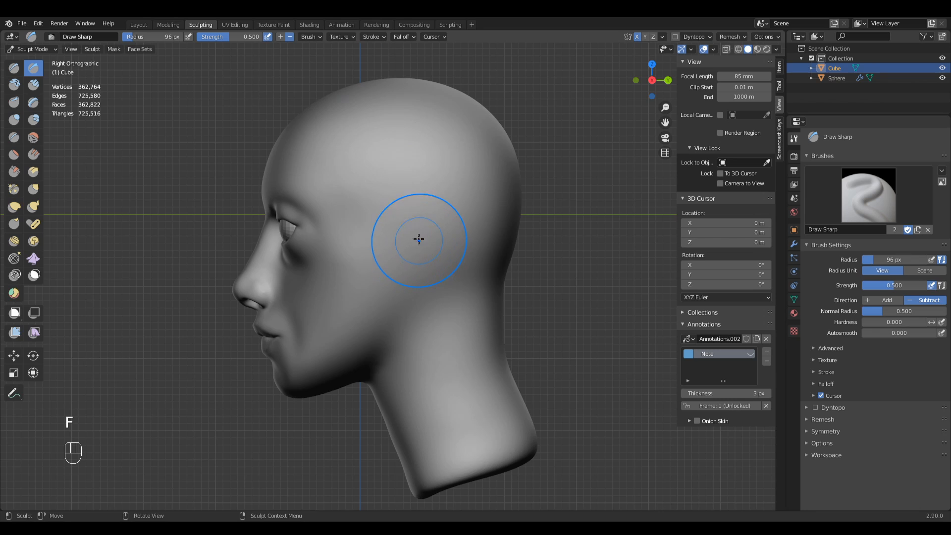
{"action": "left_click_drag", "start_coordinate": [415, 292], "coordinate": [412, 208]}
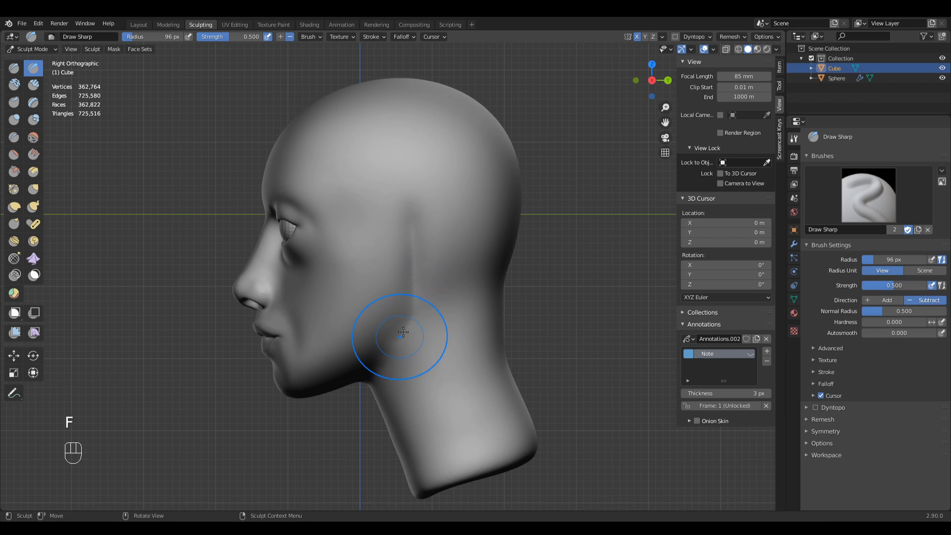
Continue the groove from the jaw angle along the underside of the jaw with Draw Sharp at an 82 px radius.
{"action": "mouse_move", "coordinate": [372, 365]}
{"action": "middle_mouse_down"}
{"action": "mouse_move", "coordinate": [425, 287]}
{"action": "mouse_move", "coordinate": [508, 274]}
{"action": "mouse_move", "coordinate": [420, 216]}
{"action": "middle_mouse_up"}
{"action": "middle_click_drag", "start_coordinate": [405, 336], "coordinate": [385, 351]}
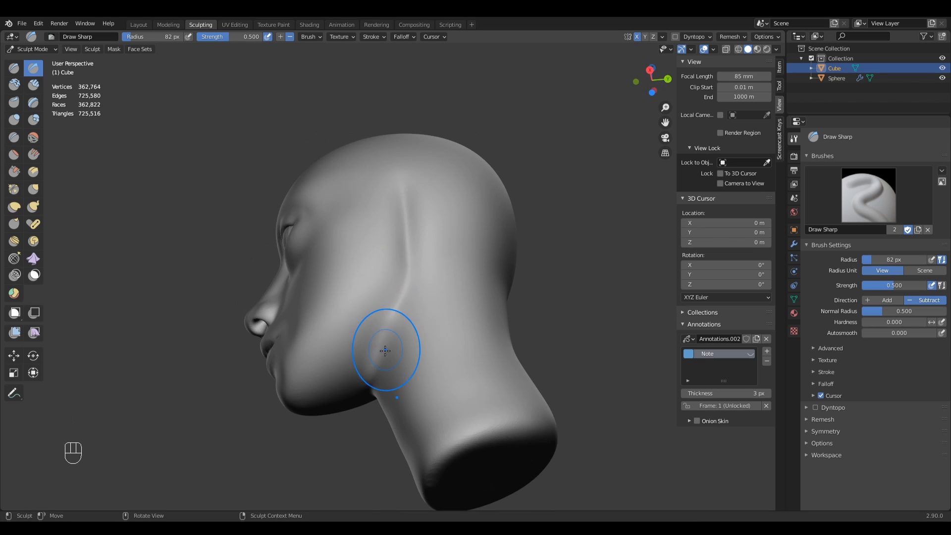
{"action": "left_click_drag", "start_coordinate": [388, 292], "coordinate": [322, 364]}
{"action": "middle_click_drag", "start_coordinate": [307, 401], "coordinate": [318, 361]}
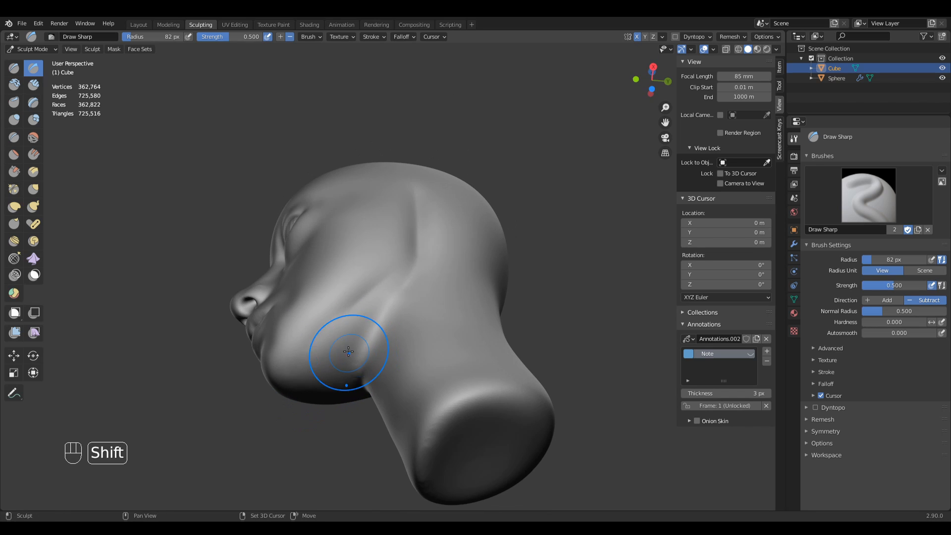
Smooth the groove behind the jaw and return to the right orthographic view.
{"action": "left_click_drag", "start_coordinate": [410, 251], "coordinate": [410, 253], "text": "shift"}
{"action": "middle_click_drag", "start_coordinate": [410, 252], "coordinate": [422, 312]}
{"action": "left_click_drag", "start_coordinate": [423, 308], "coordinate": [426, 252], "text": "shift"}
{"action": "middle_click_drag", "start_coordinate": [426, 257], "coordinate": [415, 223]}
{"action": "key", "text": "KP_3"}
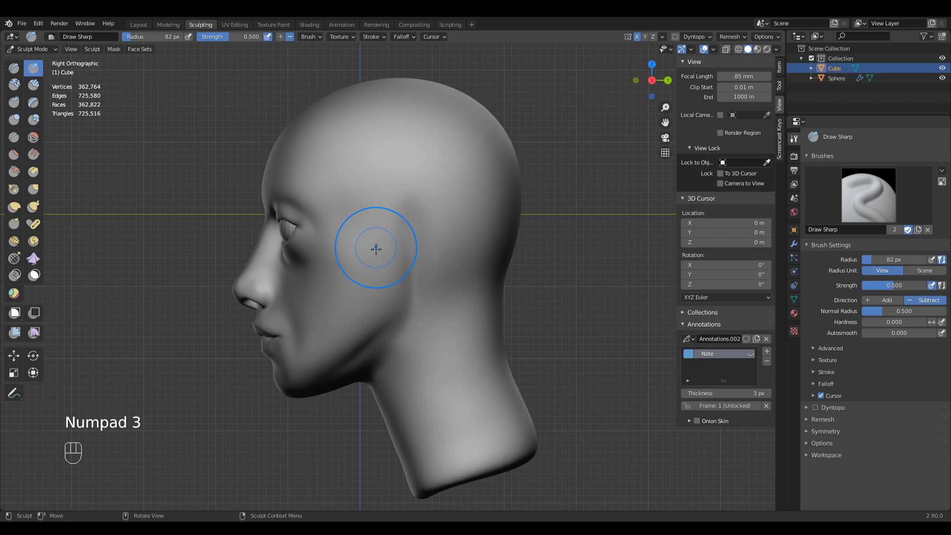
Reshape the rear edge of the jaw with the Grab brush at a 212 px radius.
{"action": "key", "text": "g"}
{"action": "key", "text": "f"}
{"action": "left_click", "coordinate": [403, 212]}
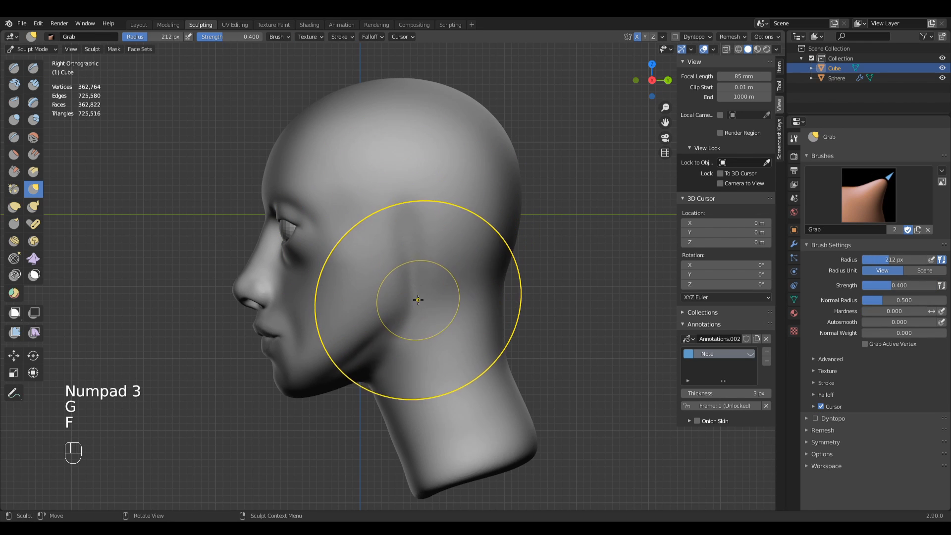
{"action": "mouse_move", "coordinate": [418, 300]}
{"action": "left_mouse_down"}
{"action": "mouse_move", "coordinate": [402, 301]}
{"action": "mouse_move", "coordinate": [406, 252]}
{"action": "left_mouse_up"}
{"action": "left_click_drag", "start_coordinate": [401, 240], "coordinate": [407, 239]}
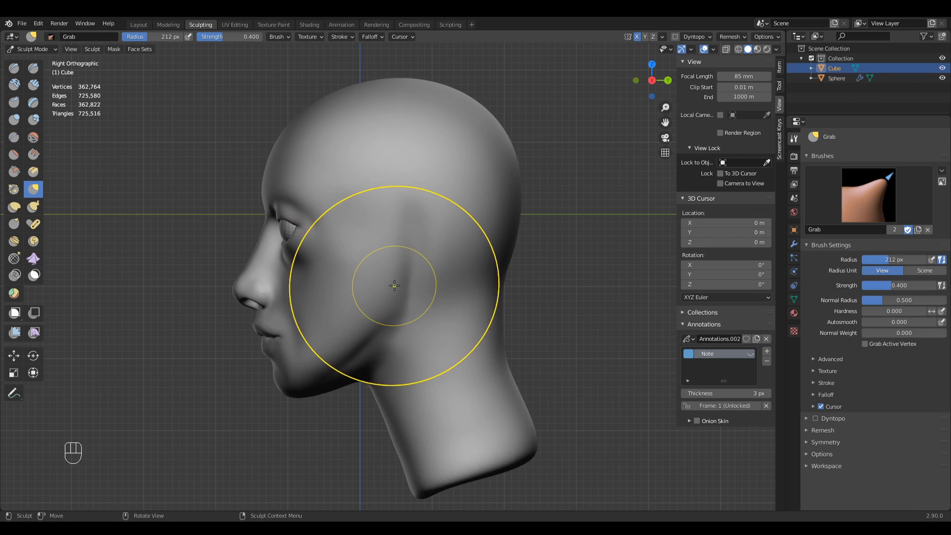
{"action": "mouse_move", "coordinate": [446, 240]}
{"action": "middle_mouse_down"}
{"action": "mouse_move", "coordinate": [475, 252]}
{"action": "mouse_move", "coordinate": [493, 238]}
{"action": "mouse_move", "coordinate": [479, 259]}
{"action": "mouse_move", "coordinate": [459, 256]}
{"action": "middle_mouse_up"}
{"action": "key", "text": "f"}
{"action": "left_click", "coordinate": [473, 249]}
Paint an oval mask for the ear behind the jaw with the Mask brush at radii of 101 and 96 px.
{"action": "key", "text": "m"}
{"action": "key", "text": "f"}
{"action": "left_click", "coordinate": [492, 234]}
{"action": "left_click_drag", "start_coordinate": [460, 257], "coordinate": [455, 254]}
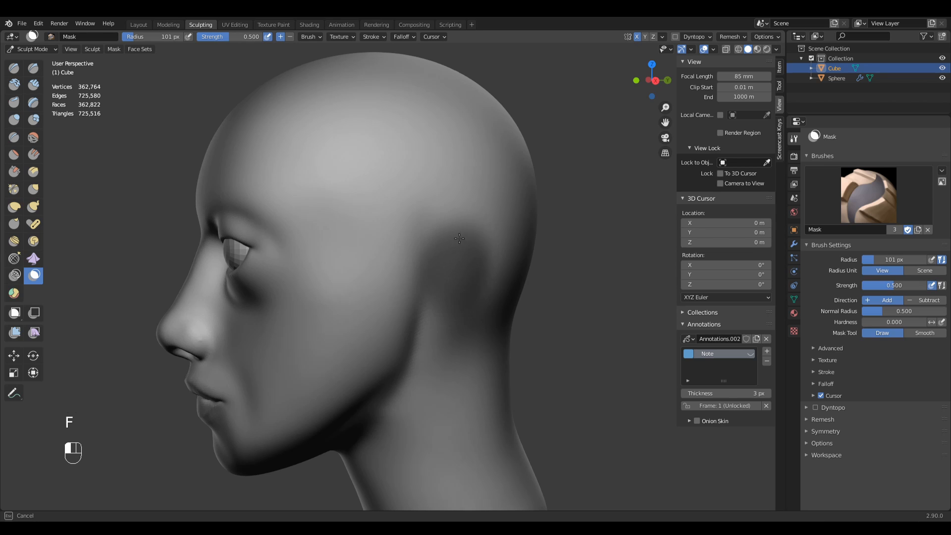
{"action": "middle_click_drag", "start_coordinate": [459, 242], "coordinate": [426, 265], "text": "ctrl"}
{"action": "key", "text": "f"}
{"action": "left_click", "coordinate": [420, 270]}
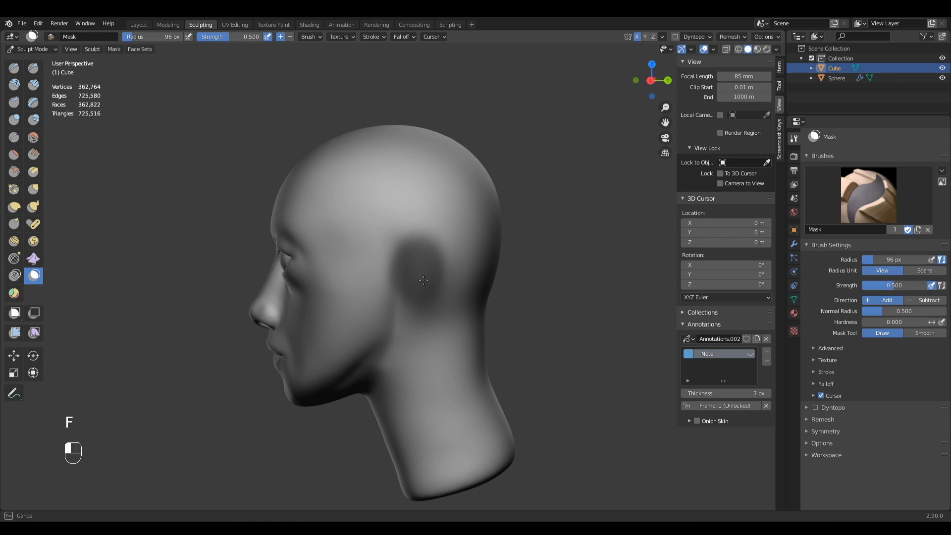
Extend the oval ear mask with the Mask brush at radii of 64 and 92 px, working in the right orthographic view.
{"action": "key", "text": "f"}
{"action": "left_click", "coordinate": [416, 269]}
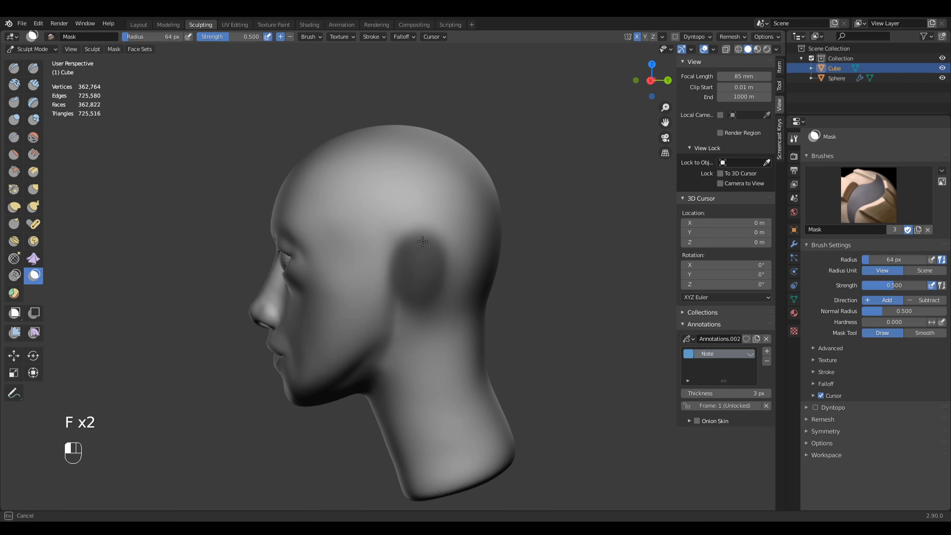
{"action": "key", "text": "KP_3"}
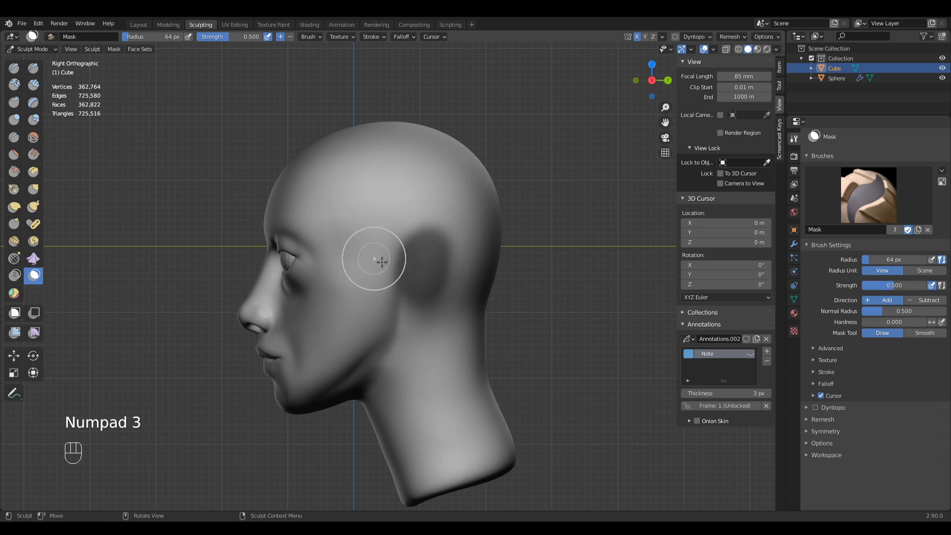
{"action": "key", "text": "f"}
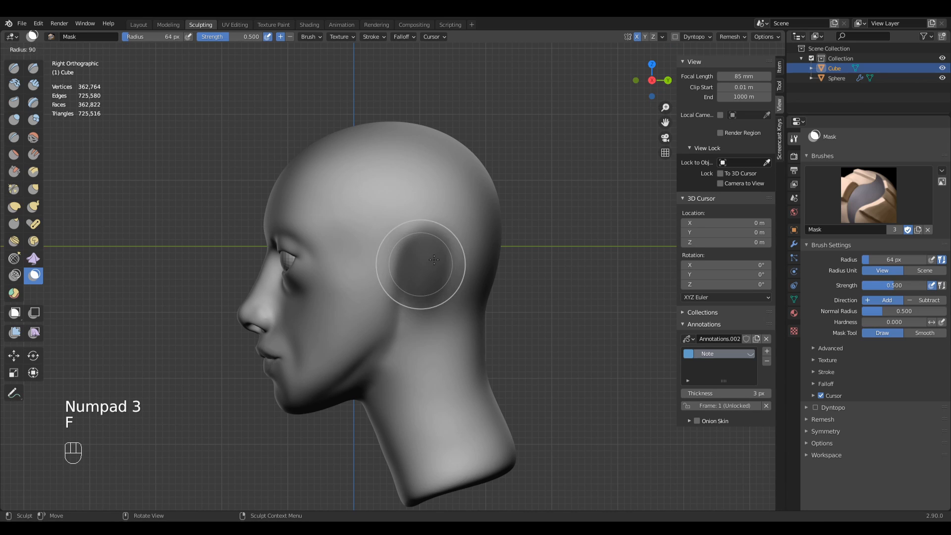
{"action": "left_click", "coordinate": [418, 247]}
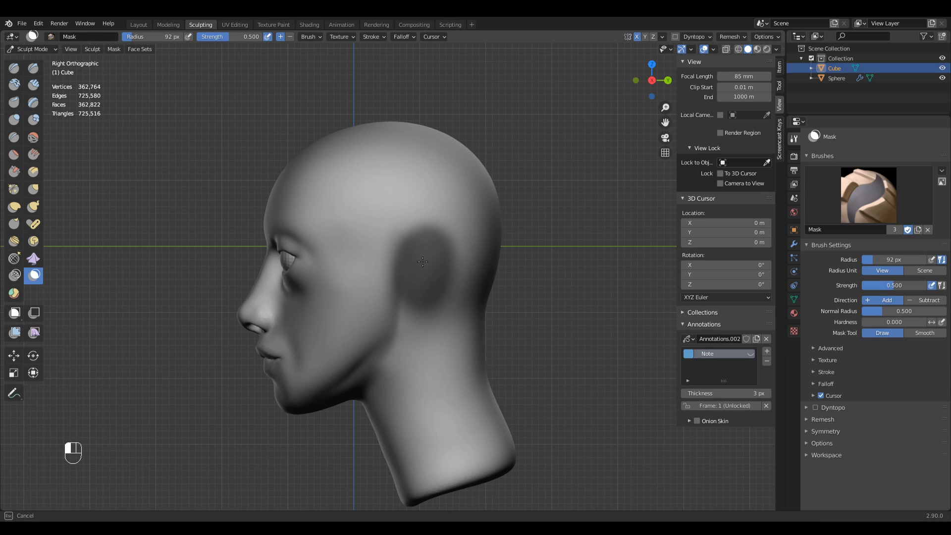
Even out the fill and border of the ear mask with the Mask brush at radii of 48 and 56 px.
{"action": "key", "text": "f"}
{"action": "left_click", "coordinate": [427, 254]}
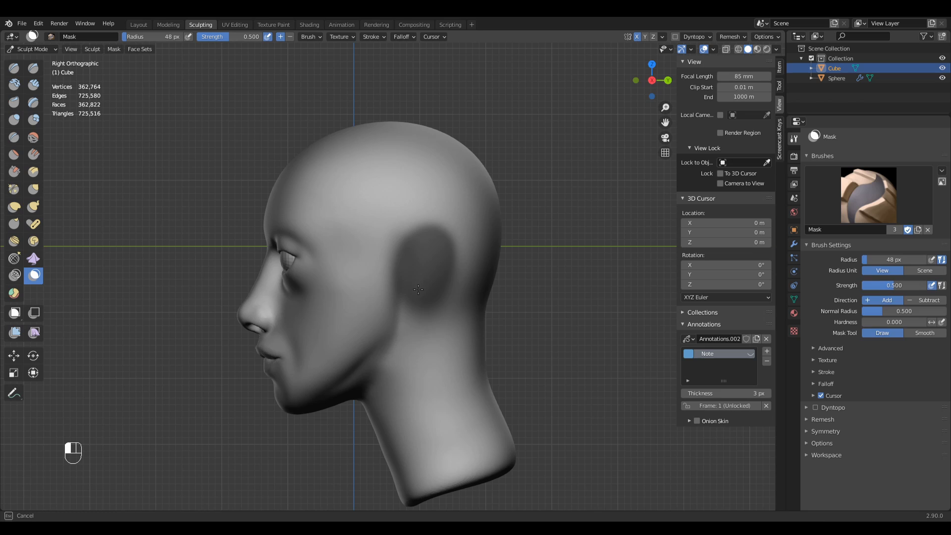
{"action": "left_click_drag", "start_coordinate": [426, 281], "coordinate": [428, 244]}
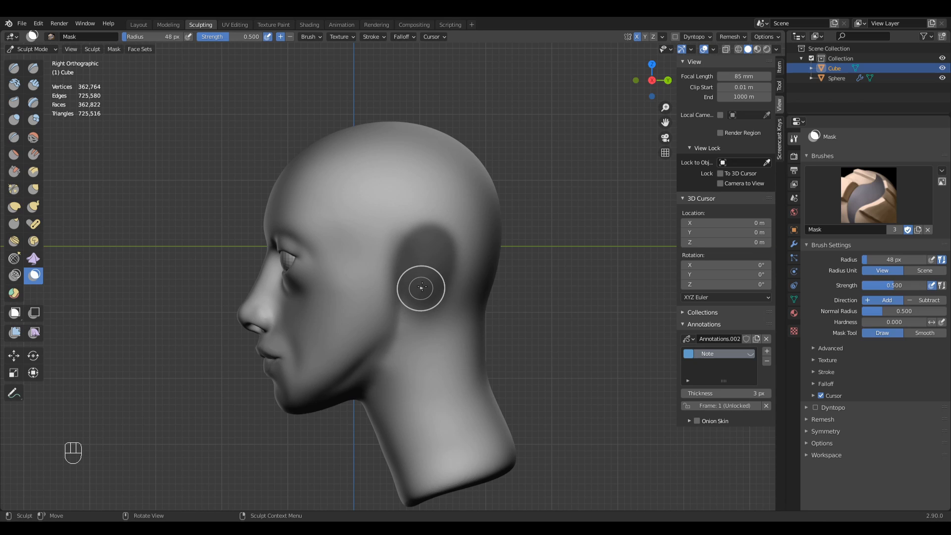
{"action": "key", "text": "f"}
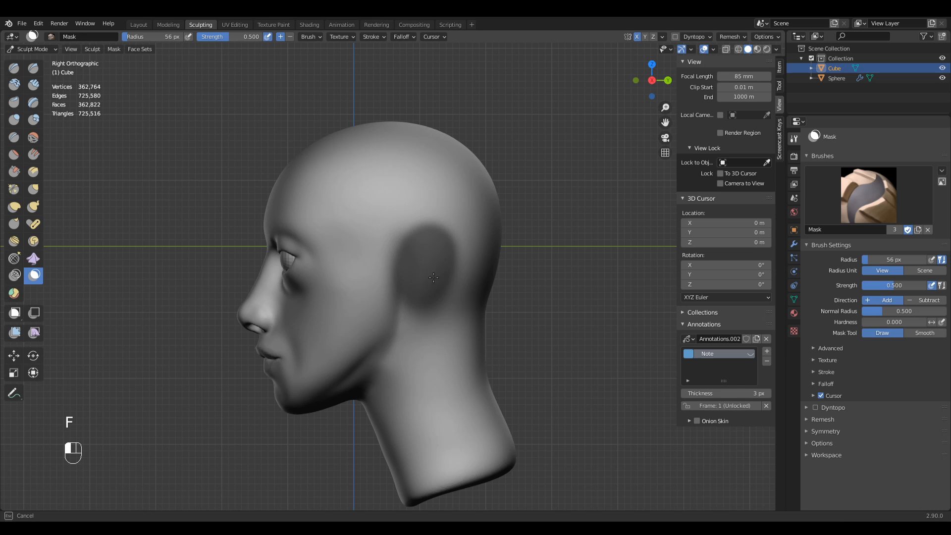
{"action": "left_click", "coordinate": [435, 254]}
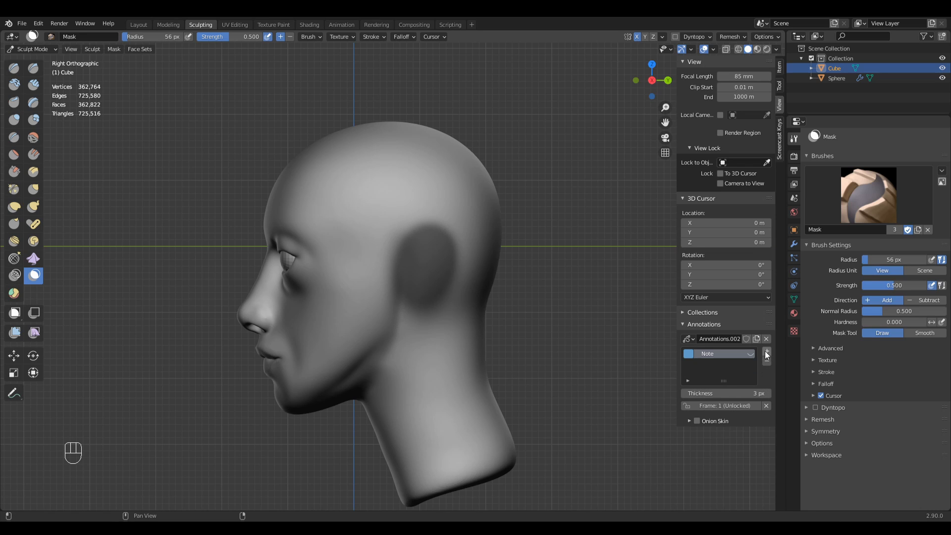
Add a new annotation layer and set its colour to green.
{"action": "left_click", "coordinate": [767, 352]}
{"action": "left_click", "coordinate": [686, 354]}
{"action": "left_click", "coordinate": [703, 243]}
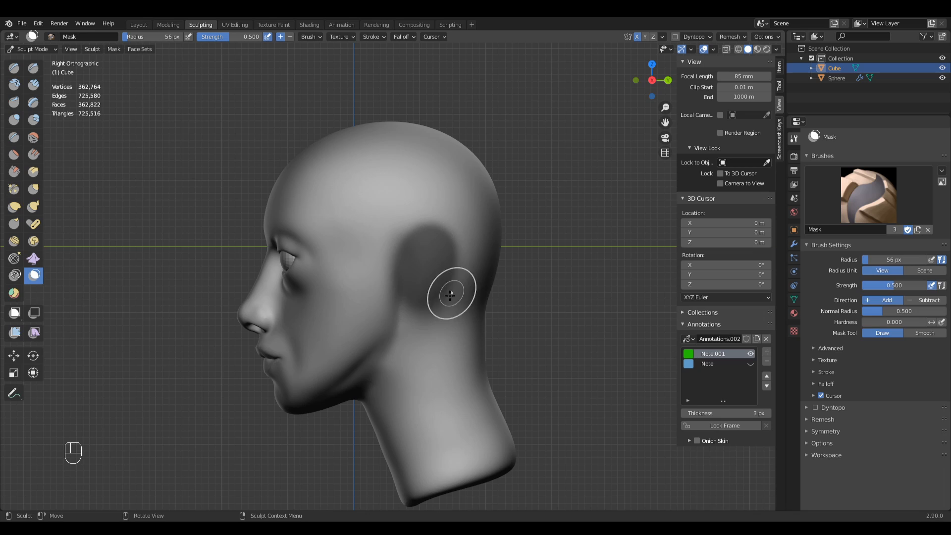
Draw horizontal annotation guide lines at the brow and the nose base across the ear area, undoing the slanted lower line.
{"action": "left_click_drag", "start_coordinate": [435, 244], "coordinate": [415, 278]}
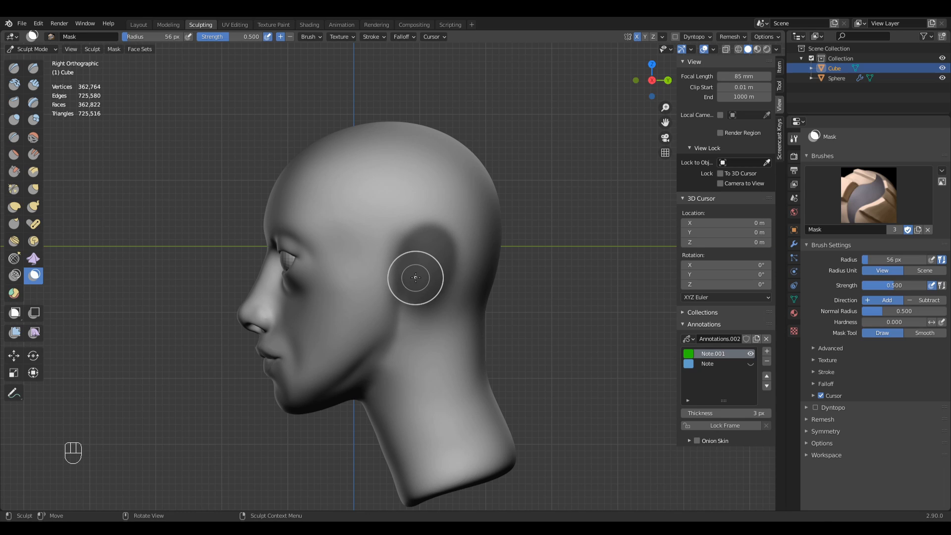
{"action": "left_click", "coordinate": [14, 393]}
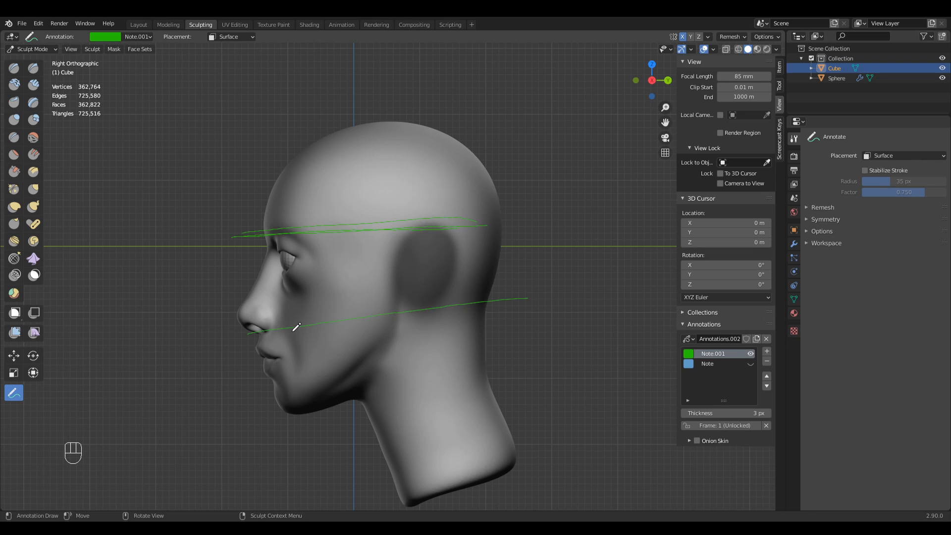
{"action": "key", "text": "ctrl"}
{"action": "key", "text": "ctrl+z"}
{"action": "key", "text": "ctrl+z"}
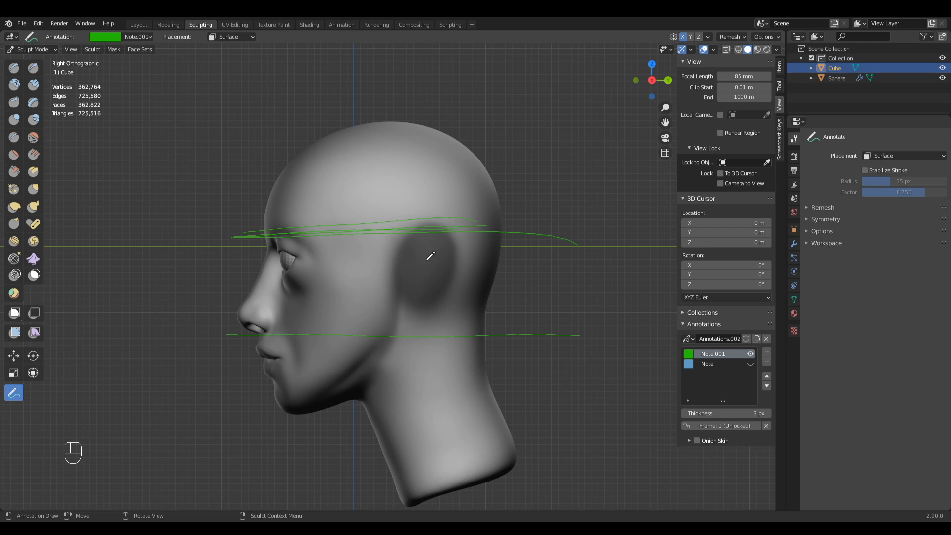
Try to reshape the nose and mouth area near the lower guide line with the Grab brush at a 227 px radius.
{"action": "key", "text": "g"}
{"action": "key", "text": "f"}
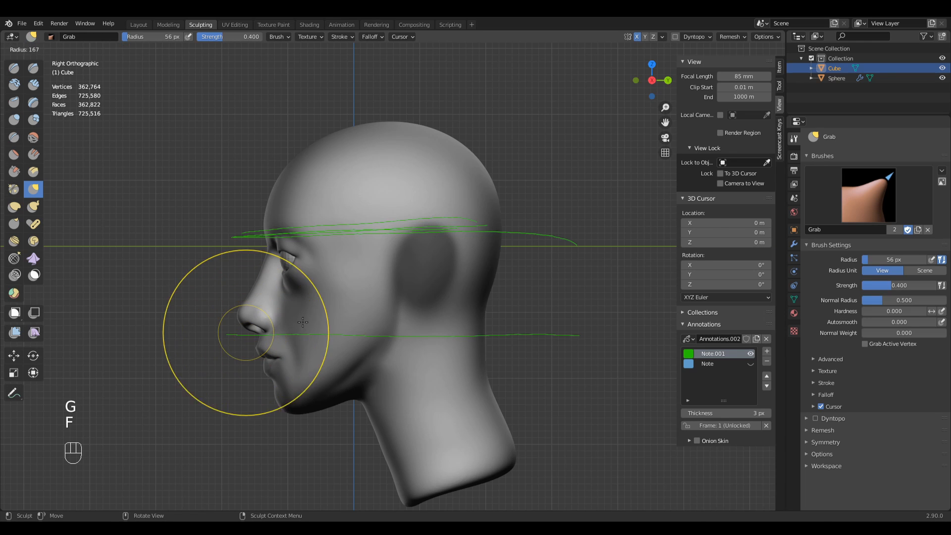
{"action": "key", "text": "f"}
{"action": "left_click", "coordinate": [262, 326]}
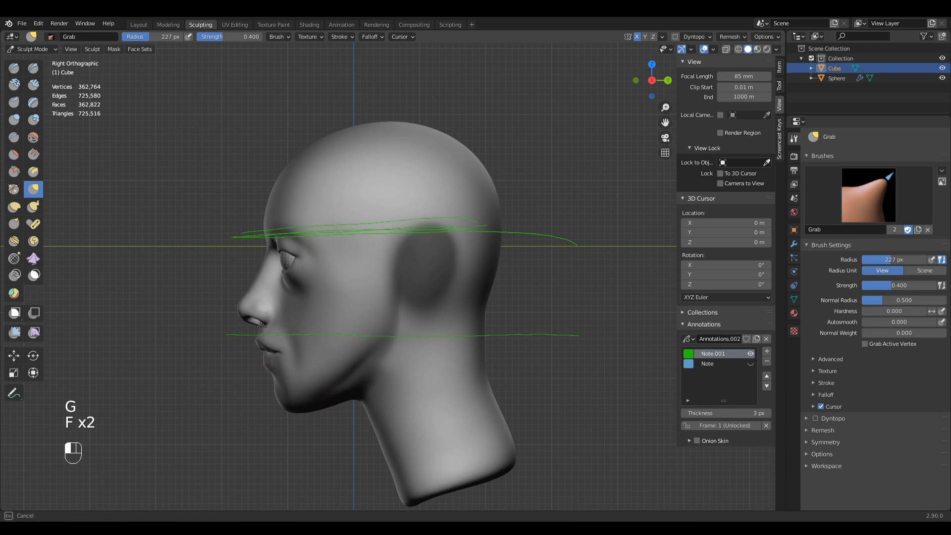
{"action": "mouse_move", "coordinate": [381, 309]}
{"action": "left_mouse_down"}
{"action": "mouse_move", "coordinate": [424, 319]}
{"action": "mouse_move", "coordinate": [319, 314]}
{"action": "left_mouse_up"}
{"action": "key", "text": "ctrl+z"}
{"action": "key", "text": "ctrl+z"}
{"action": "key", "text": "ctrl+z"}
{"action": "key", "text": "ctrl+z"}
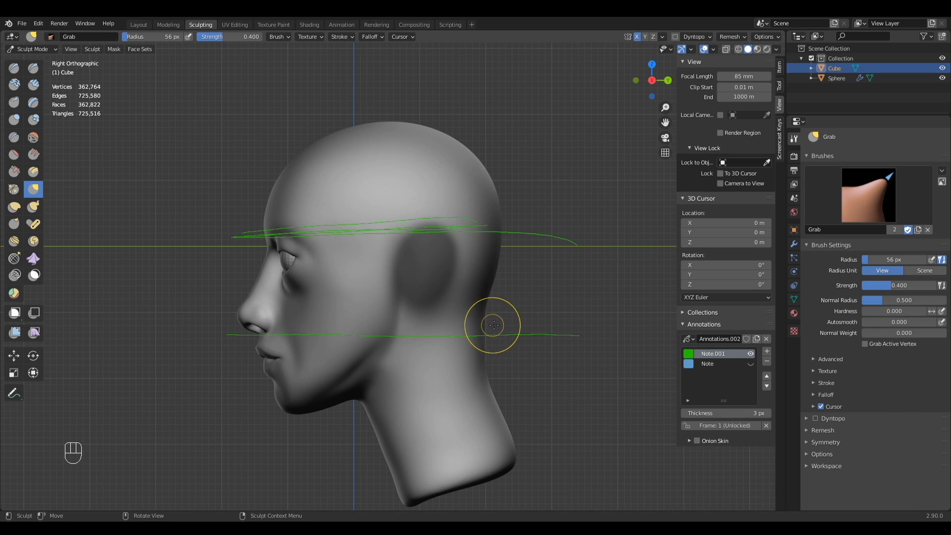
Hide the green annotation layer and invert the mask so only the ear area can be sculpted.
{"action": "left_click", "coordinate": [750, 354]}
{"action": "mouse_move", "coordinate": [500, 310]}
{"action": "middle_mouse_down"}
{"action": "mouse_move", "coordinate": [556, 320]}
{"action": "mouse_move", "coordinate": [542, 322]}
{"action": "mouse_move", "coordinate": [538, 311]}
{"action": "middle_mouse_up"}
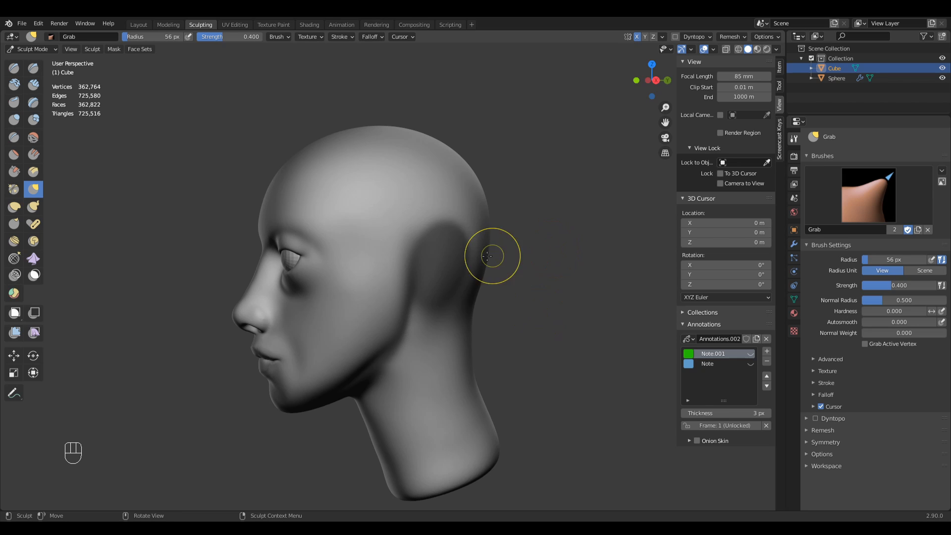
{"action": "key", "text": "a"}
{"action": "left_click", "coordinate": [378, 254]}
Pull the ear areas outward from the head in the back view with the Grab brush at a 181 px radius.
{"action": "key", "text": "g"}
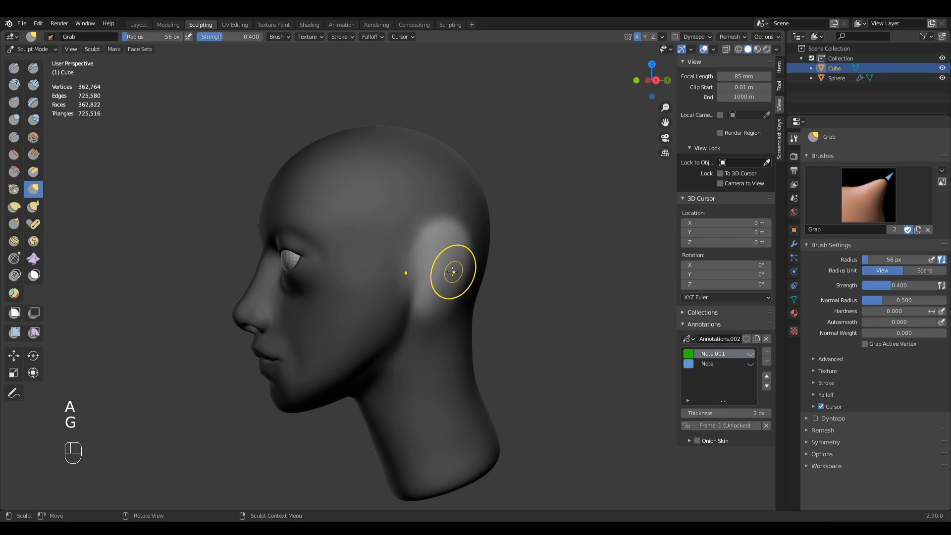
{"action": "key", "text": "f"}
{"action": "left_click", "coordinate": [578, 276]}
{"action": "mouse_move", "coordinate": [578, 276]}
{"action": "middle_mouse_down"}
{"action": "mouse_move", "coordinate": [346, 270]}
{"action": "mouse_move", "coordinate": [400, 269]}
{"action": "middle_mouse_up"}
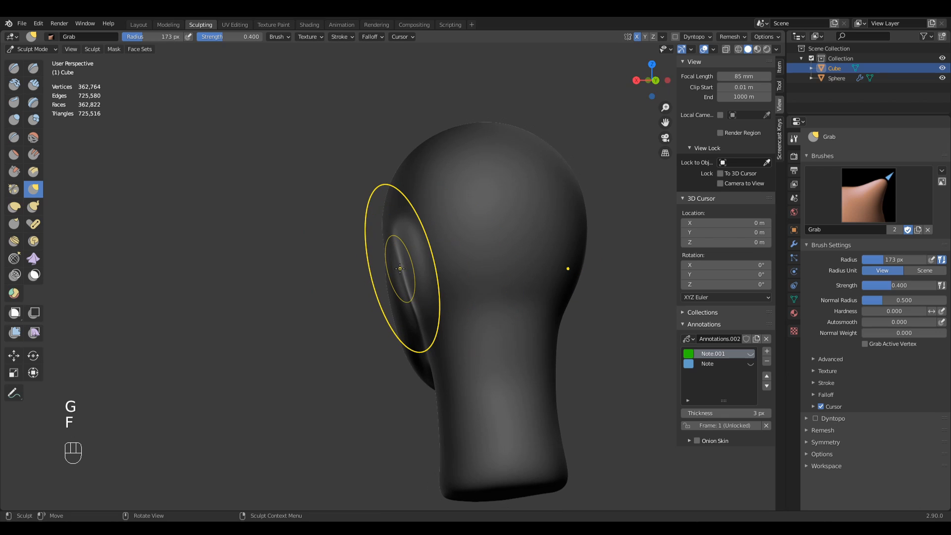
{"action": "key", "text": "KP_7"}
{"action": "key", "text": "KP_9"}
{"action": "key", "text": "KP_1"}
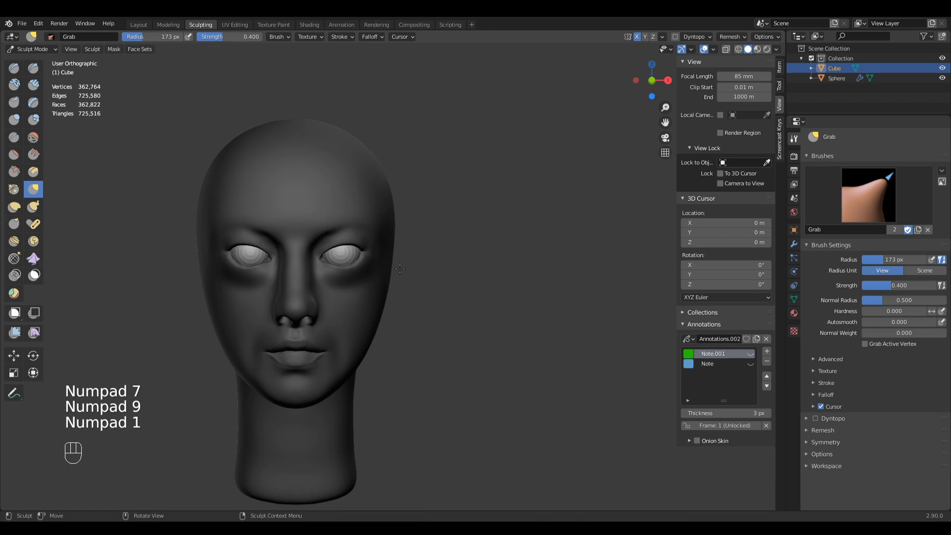
{"action": "key", "text": "KP_9"}
{"action": "key", "text": "f"}
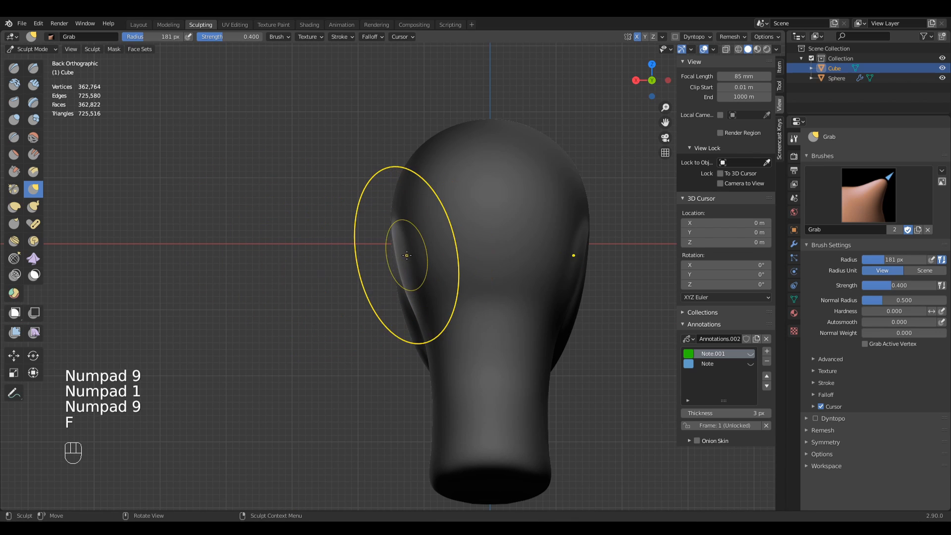
{"action": "left_click", "coordinate": [400, 251]}
{"action": "left_click_drag", "start_coordinate": [401, 251], "coordinate": [389, 244]}
{"action": "mouse_move", "coordinate": [395, 258]}
{"action": "left_mouse_down"}
{"action": "mouse_move", "coordinate": [399, 285]}
{"action": "mouse_move", "coordinate": [389, 233]}
{"action": "left_mouse_up"}
Shape the lower part and outer edge of the ears with the Grab brush at a 150 px radius.
{"action": "key", "text": "f"}
{"action": "left_click", "coordinate": [392, 299]}
{"action": "left_click_drag", "start_coordinate": [410, 299], "coordinate": [401, 281]}
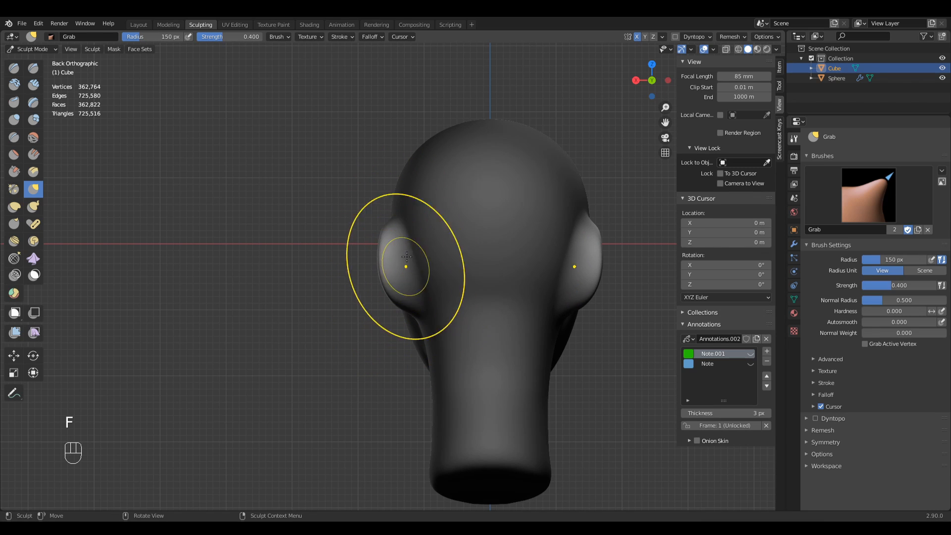
{"action": "mouse_move", "coordinate": [401, 241]}
{"action": "left_mouse_down"}
{"action": "mouse_move", "coordinate": [395, 230]}
{"action": "mouse_move", "coordinate": [396, 287]}
{"action": "left_mouse_up"}
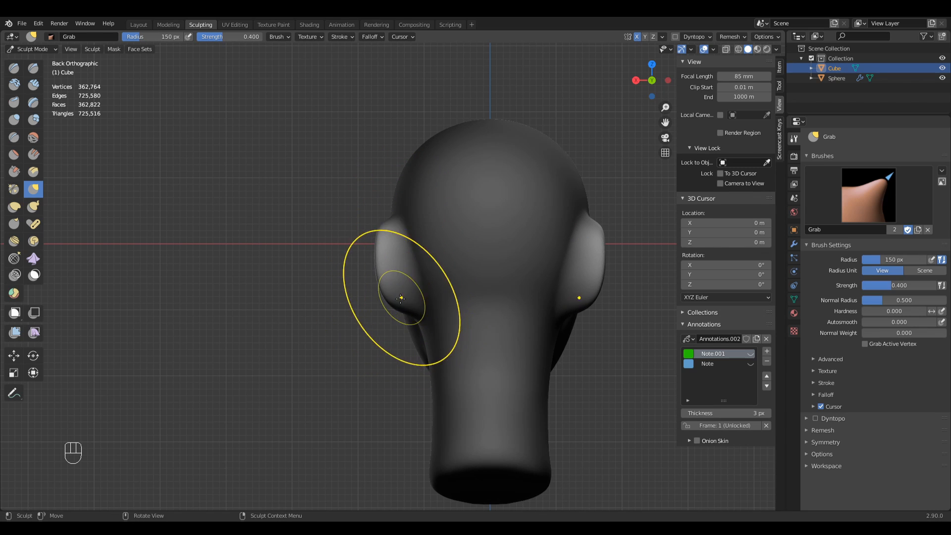
{"action": "middle_click_drag", "start_coordinate": [395, 287], "coordinate": [517, 313]}
Adjust the outer edge of the ears in the front view with the Grab brush at radii of 78, 97 and 174 px.
{"action": "key", "text": "KP_1"}
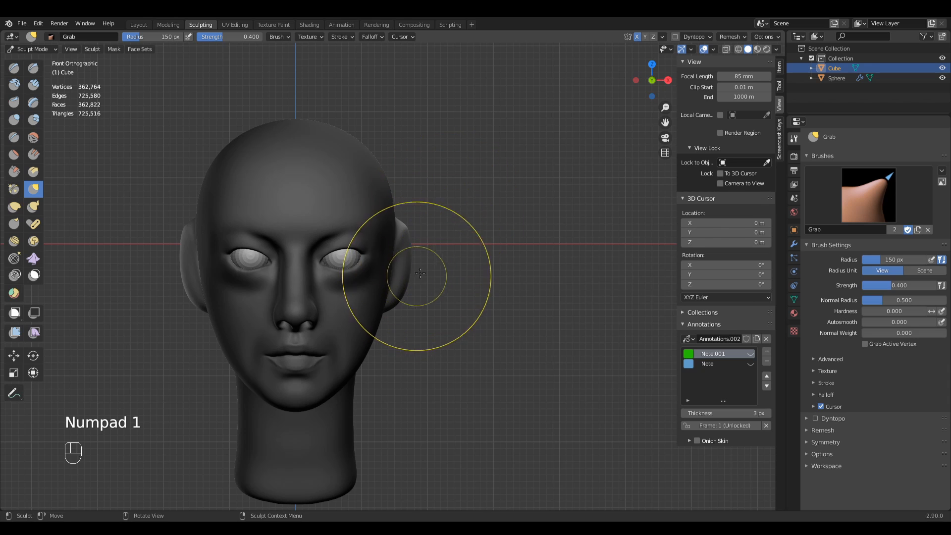
{"action": "key", "text": "f"}
{"action": "key", "text": "f"}
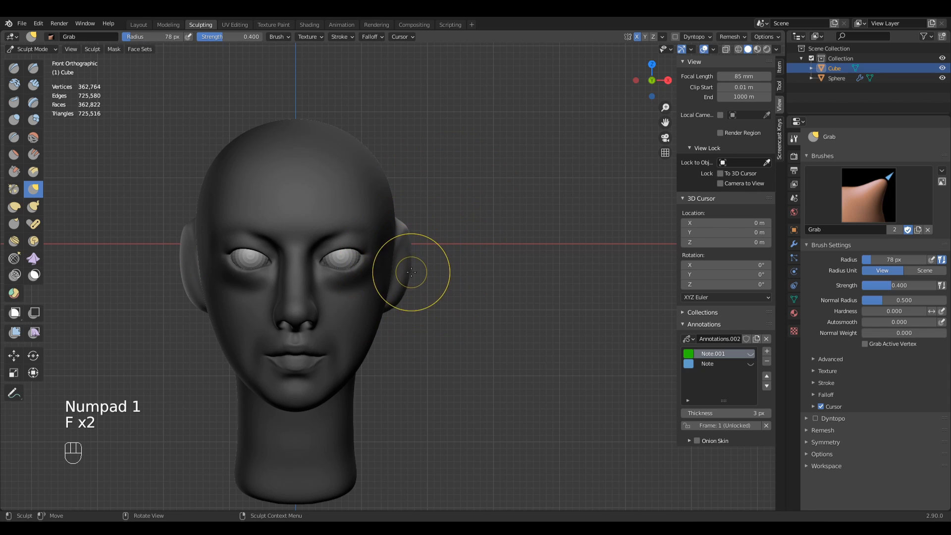
{"action": "left_click", "coordinate": [404, 272]}
{"action": "mouse_move", "coordinate": [404, 273]}
{"action": "left_mouse_down"}
{"action": "mouse_move", "coordinate": [404, 258]}
{"action": "mouse_move", "coordinate": [401, 275]}
{"action": "left_mouse_up"}
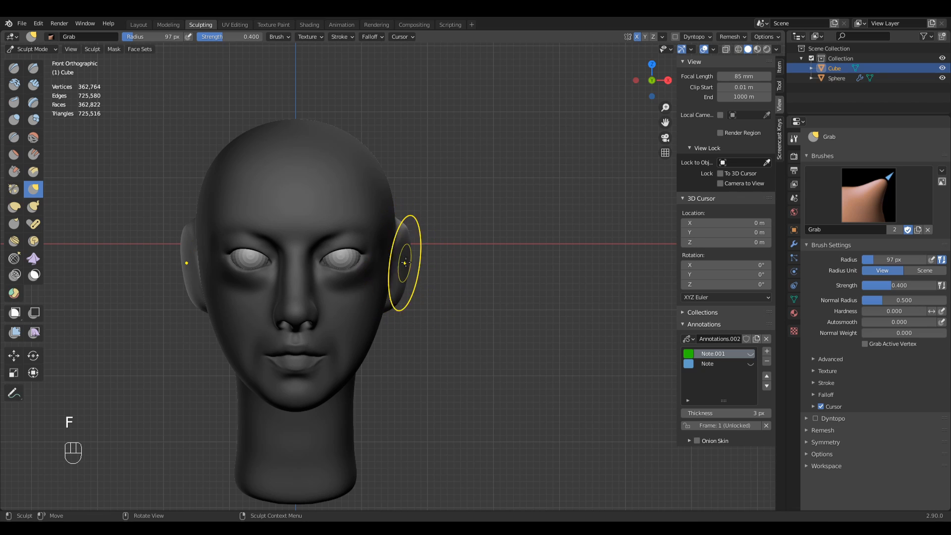
{"action": "key", "text": "f"}
{"action": "left_click", "coordinate": [493, 249]}
{"action": "key", "text": "f"}
{"action": "left_click", "coordinate": [370, 255]}
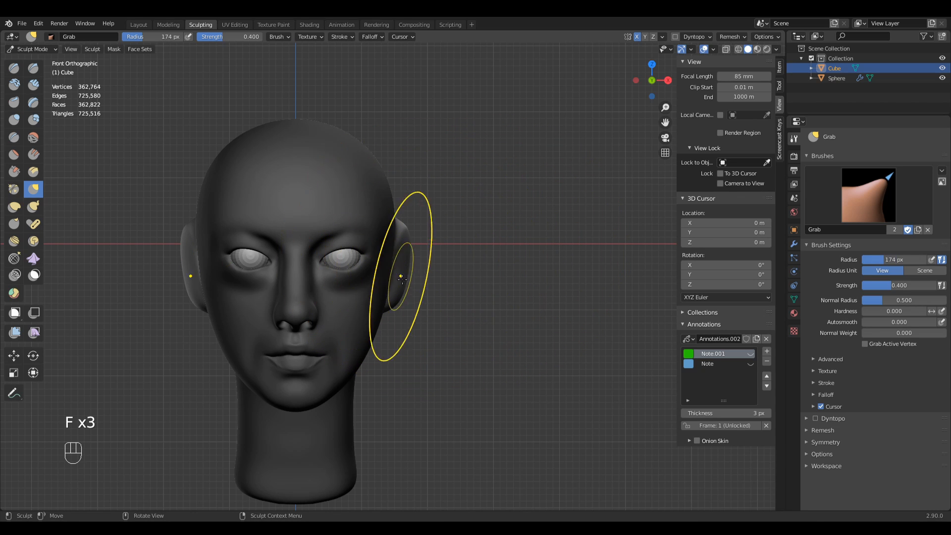
{"action": "middle_click_drag", "start_coordinate": [399, 281], "coordinate": [605, 276]}
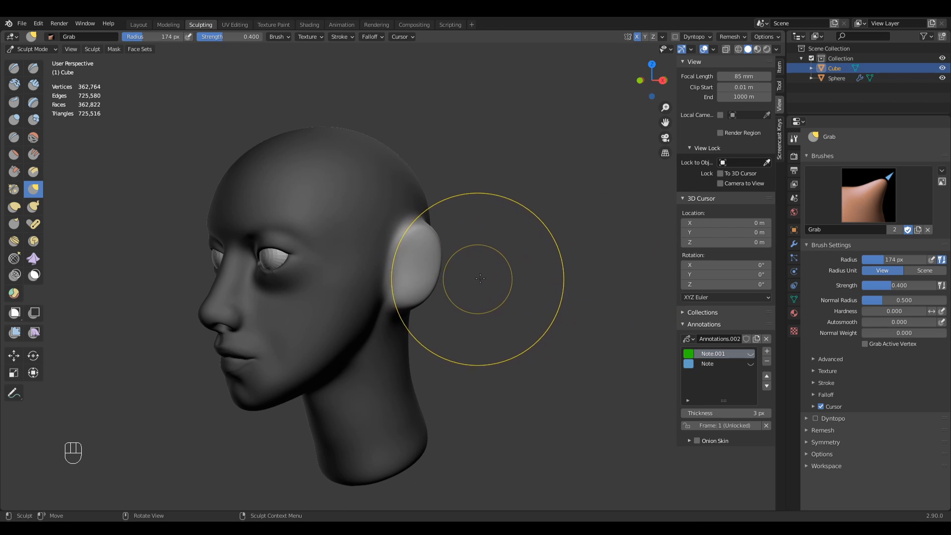
Invert the mask back onto the ears and refine its border with Smooth Mask.
{"action": "key", "text": "a"}
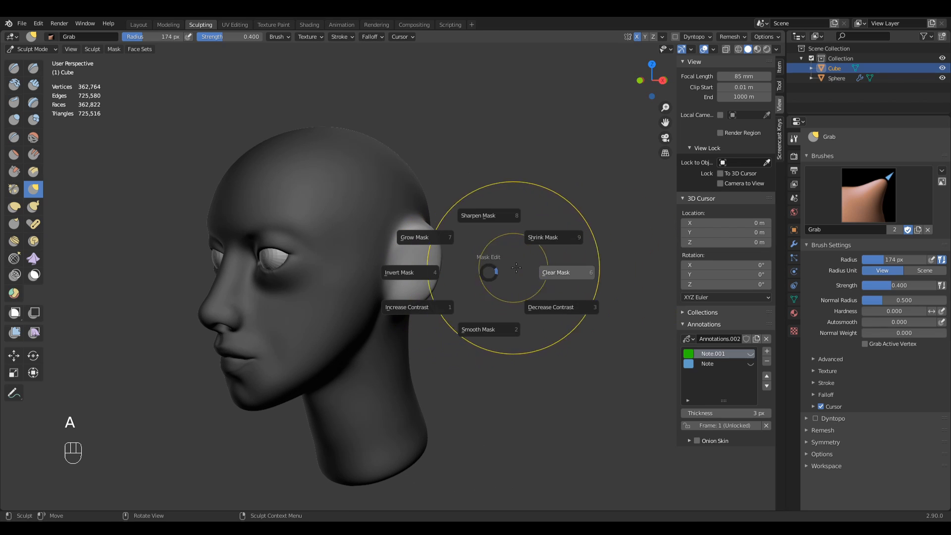
{"action": "left_click", "coordinate": [411, 281]}
{"action": "middle_click_drag", "start_coordinate": [411, 282], "coordinate": [447, 297]}
{"action": "key", "text": "a"}
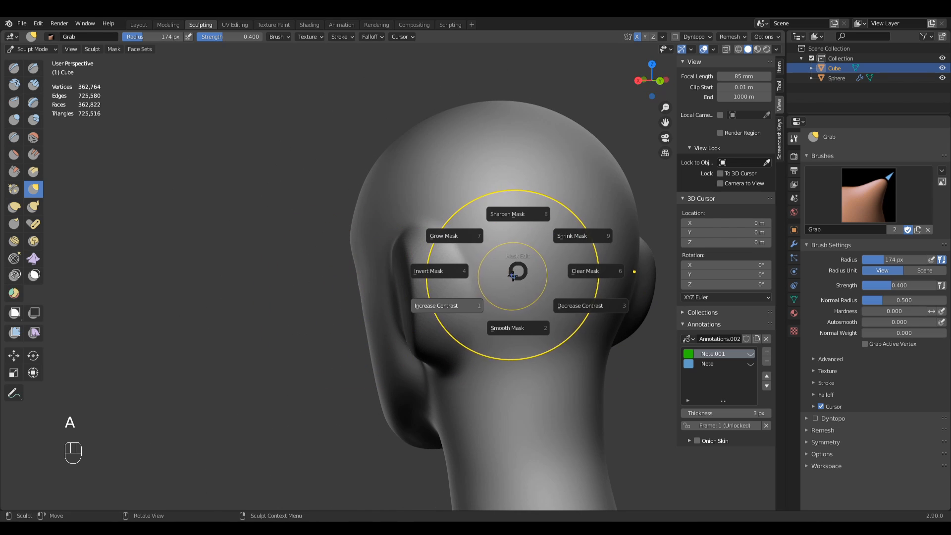
{"action": "key", "text": "a"}
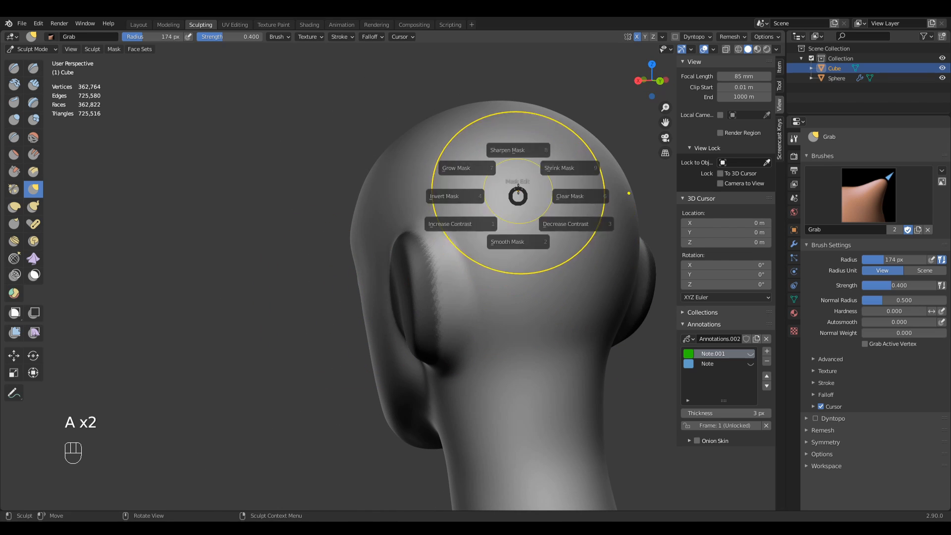
{"action": "left_click", "coordinate": [501, 276]}
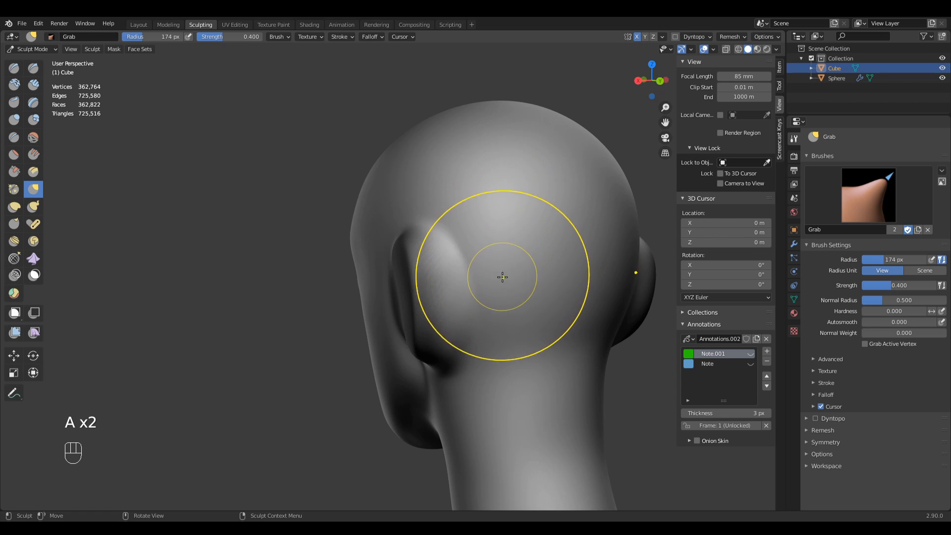
Reshape the head surface directly behind the ear with the Grab brush at a 151 px radius.
{"action": "middle_click_drag", "start_coordinate": [502, 276], "coordinate": [490, 296]}
{"action": "left_click_drag", "start_coordinate": [465, 293], "coordinate": [484, 237]}
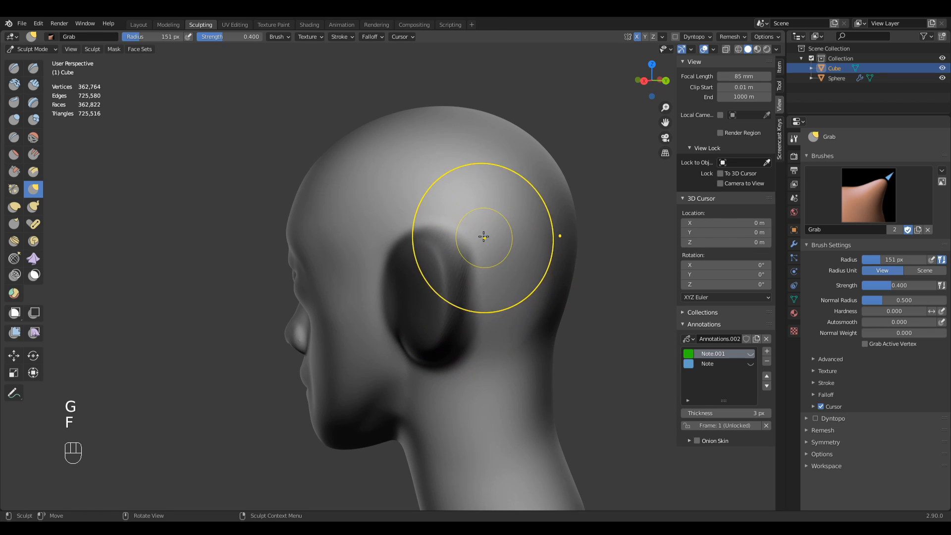
{"action": "middle_click_drag", "start_coordinate": [454, 236], "coordinate": [425, 218]}
Reshape the head surface above and in front of the ear with the Grab brush at radii of 163 and 168 px.
{"action": "key", "text": "f"}
{"action": "left_click", "coordinate": [414, 218]}
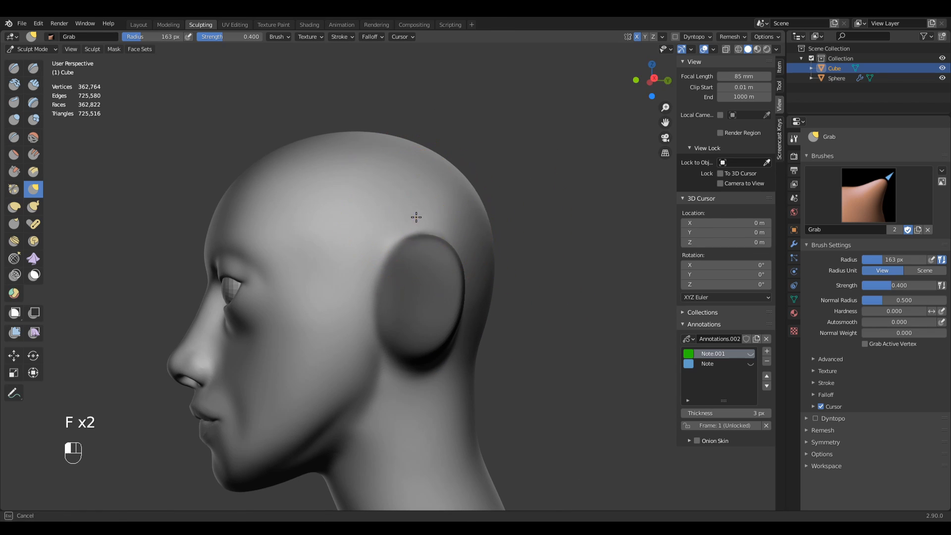
{"action": "key", "text": "f"}
{"action": "mouse_move", "coordinate": [395, 251]}
{"action": "middle_mouse_down"}
{"action": "mouse_move", "coordinate": [427, 252]}
{"action": "mouse_move", "coordinate": [374, 244]}
{"action": "middle_mouse_up"}
{"action": "key", "text": "f"}
{"action": "left_click_drag", "start_coordinate": [372, 242], "coordinate": [395, 230]}
{"action": "mouse_move", "coordinate": [450, 248]}
{"action": "middle_mouse_down"}
{"action": "mouse_move", "coordinate": [461, 249]}
{"action": "mouse_move", "coordinate": [418, 247]}
{"action": "mouse_move", "coordinate": [493, 240]}
{"action": "middle_mouse_up"}
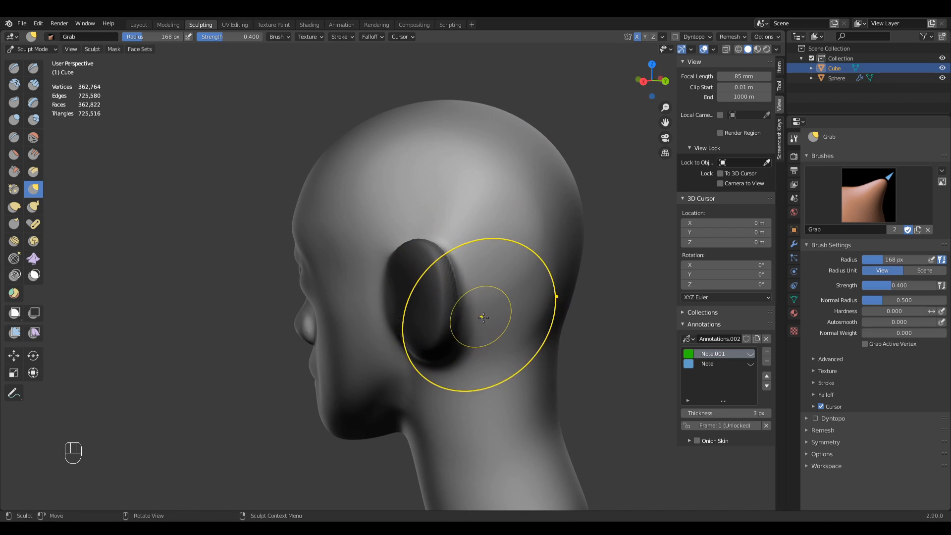
{"action": "mouse_move", "coordinate": [484, 317]}
{"action": "middle_mouse_down"}
{"action": "mouse_move", "coordinate": [447, 371]}
{"action": "mouse_move", "coordinate": [488, 313]}
{"action": "mouse_move", "coordinate": [476, 307]}
{"action": "middle_mouse_up"}
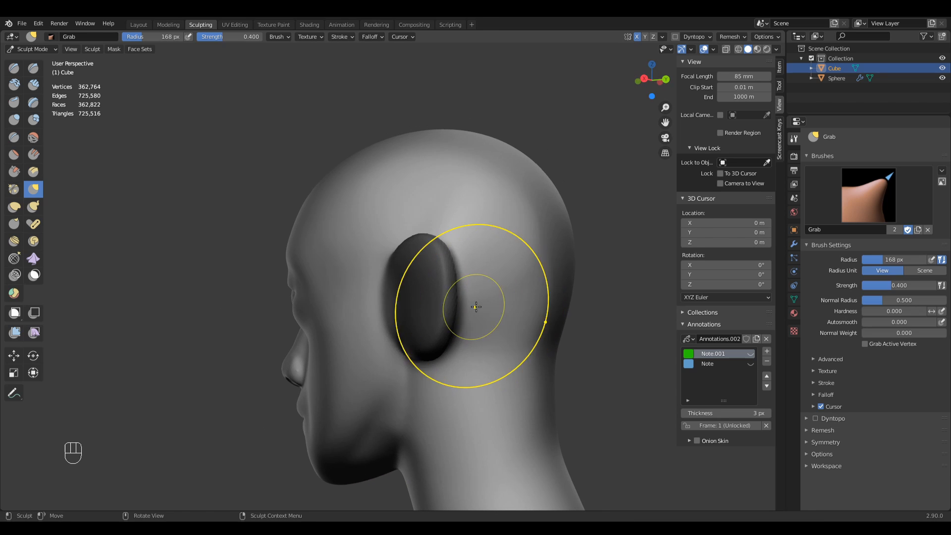
Reshape the back of the head behind the ears with the Grab brush at a 175 px radius.
{"action": "mouse_move", "coordinate": [472, 240]}
{"action": "middle_mouse_down"}
{"action": "mouse_move", "coordinate": [418, 308]}
{"action": "mouse_move", "coordinate": [463, 290]}
{"action": "mouse_move", "coordinate": [469, 265]}
{"action": "mouse_move", "coordinate": [455, 313]}
{"action": "mouse_move", "coordinate": [396, 298]}
{"action": "middle_mouse_up"}
{"action": "mouse_move", "coordinate": [421, 297]}
{"action": "middle_mouse_down", "text": "ctrl"}
{"action": "mouse_move", "coordinate": [446, 367]}
{"action": "mouse_move", "coordinate": [377, 352]}
{"action": "mouse_move", "coordinate": [439, 289]}
{"action": "mouse_move", "coordinate": [435, 278]}
{"action": "middle_mouse_up", "text": "ctrl"}
{"action": "key", "text": "f"}
{"action": "left_click", "coordinate": [447, 282]}
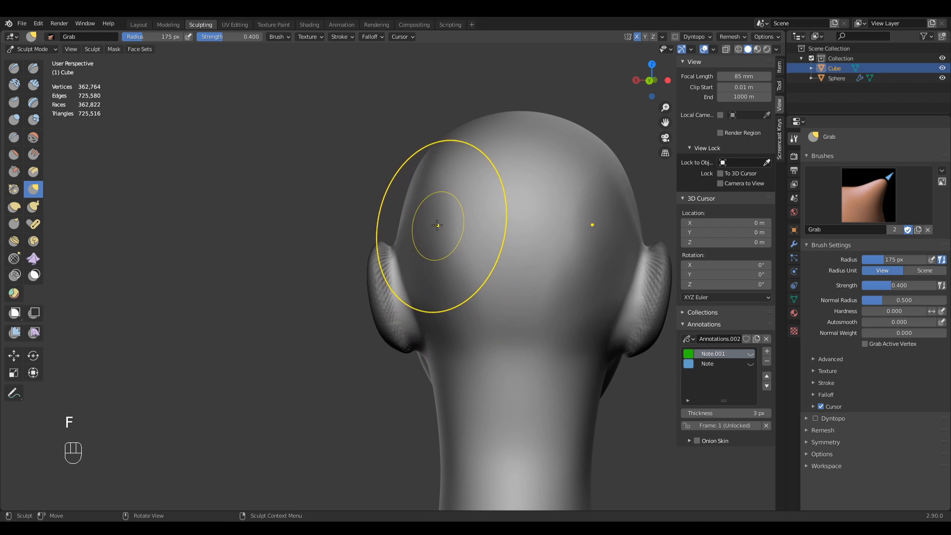
{"action": "middle_click_drag", "start_coordinate": [429, 243], "coordinate": [441, 239]}
{"action": "left_click_drag", "start_coordinate": [466, 310], "coordinate": [456, 288]}
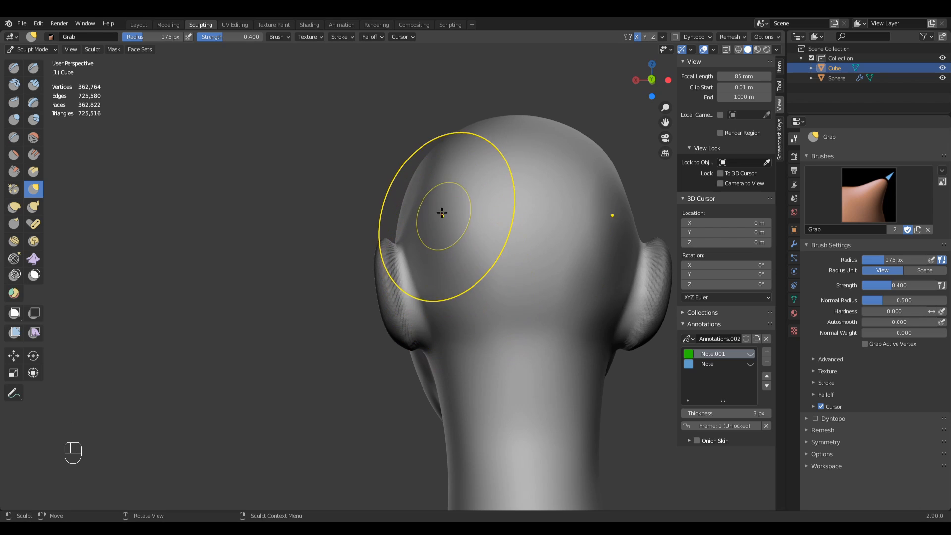
Rework the head surface around the back of the ears with the Grab brush at a 114 px radius and smooth the transition.
{"action": "mouse_move", "coordinate": [429, 278]}
{"action": "middle_mouse_down"}
{"action": "mouse_move", "coordinate": [475, 278]}
{"action": "mouse_move", "coordinate": [488, 315]}
{"action": "mouse_move", "coordinate": [453, 308]}
{"action": "mouse_move", "coordinate": [432, 355]}
{"action": "mouse_move", "coordinate": [416, 346]}
{"action": "middle_mouse_up"}
{"action": "key", "text": "f"}
{"action": "left_click", "coordinate": [480, 277]}
{"action": "key", "text": "f"}
{"action": "left_click", "coordinate": [471, 319]}
{"action": "left_click_drag", "start_coordinate": [422, 319], "coordinate": [419, 268], "text": "shift"}
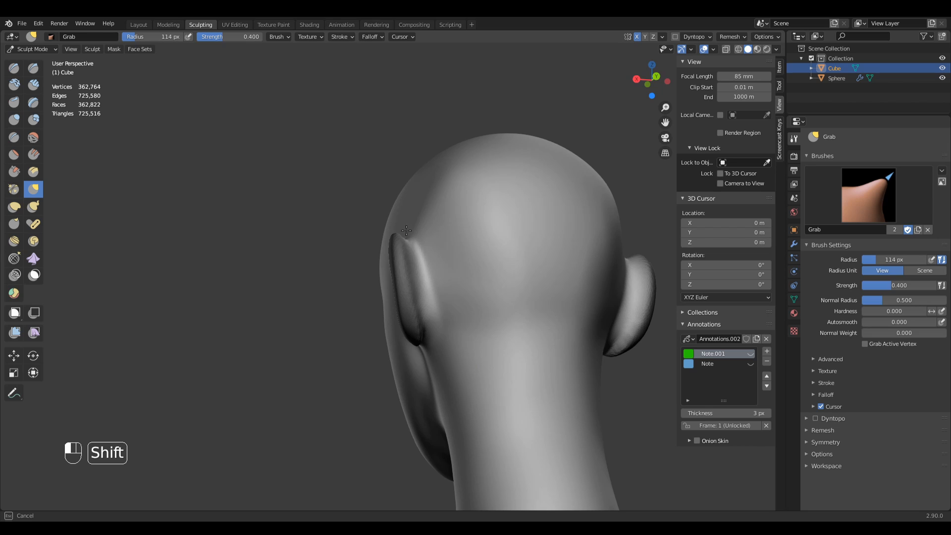
{"action": "left_click_drag", "start_coordinate": [406, 230], "coordinate": [403, 233], "text": "shift"}
{"action": "middle_click_drag", "start_coordinate": [409, 248], "coordinate": [435, 316]}
{"action": "left_click_drag", "start_coordinate": [435, 316], "coordinate": [421, 287], "text": "shift"}
{"action": "mouse_move", "coordinate": [396, 307]}
{"action": "middle_mouse_down"}
{"action": "mouse_move", "coordinate": [456, 261]}
{"action": "mouse_move", "coordinate": [392, 334]}
{"action": "middle_mouse_up"}
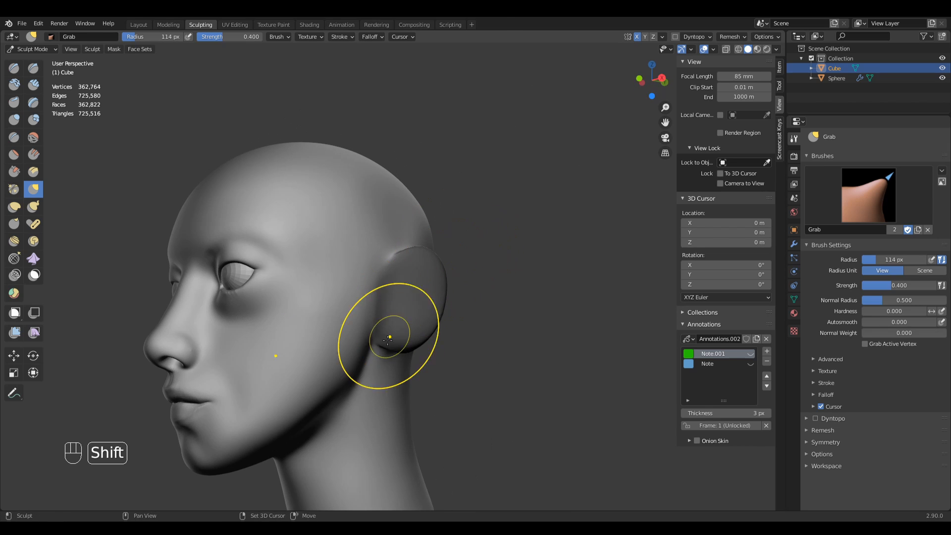
Clear the mask and smooth the ear surface and its border with the head.
{"action": "key", "text": "a"}
{"action": "middle_click_drag", "start_coordinate": [483, 297], "coordinate": [399, 273]}
{"action": "mouse_move", "coordinate": [402, 268]}
{"action": "left_mouse_down", "text": "shift"}
{"action": "mouse_move", "coordinate": [404, 258]}
{"action": "mouse_move", "coordinate": [405, 270]}
{"action": "left_mouse_up", "text": "shift"}
{"action": "middle_click_drag", "start_coordinate": [439, 278], "coordinate": [488, 286]}
{"action": "left_click_drag", "start_coordinate": [430, 267], "coordinate": [425, 297], "text": "shift"}
{"action": "left_click_drag", "start_coordinate": [411, 342], "coordinate": [399, 355], "text": "shift"}
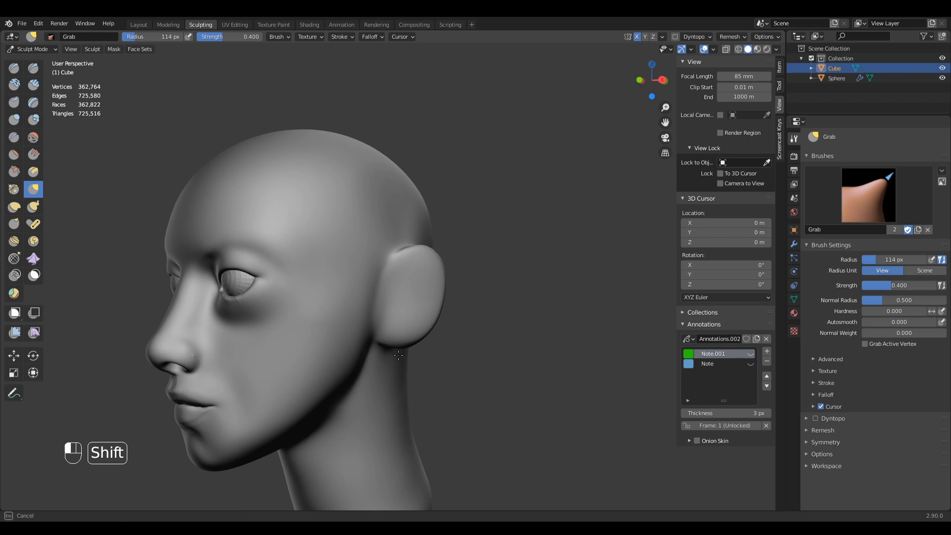
{"action": "middle_click_drag", "start_coordinate": [398, 355], "coordinate": [382, 312]}
Adjust the lower part of the ear in the right side view with the Grab brush at a 107 px radius.
{"action": "key", "text": "KP_1"}
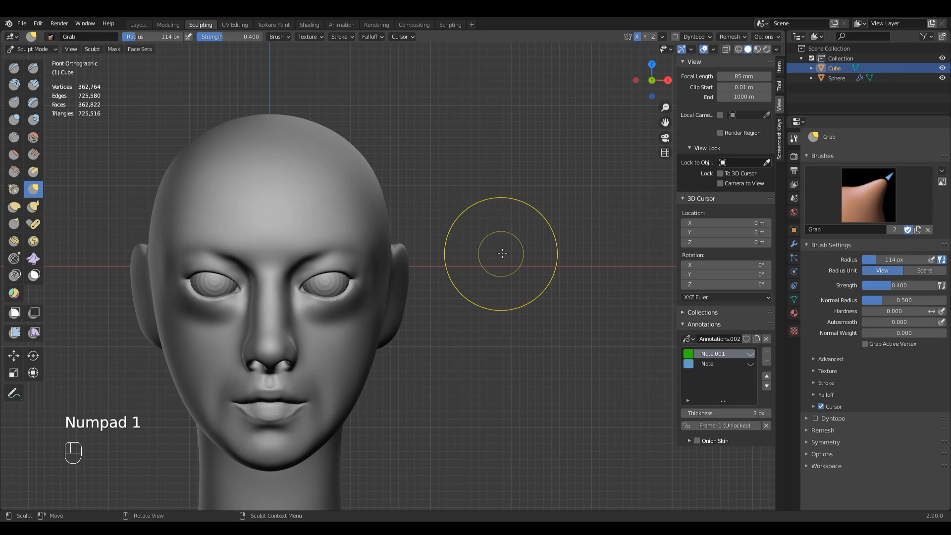
{"action": "middle_click_drag", "start_coordinate": [446, 282], "coordinate": [348, 258]}
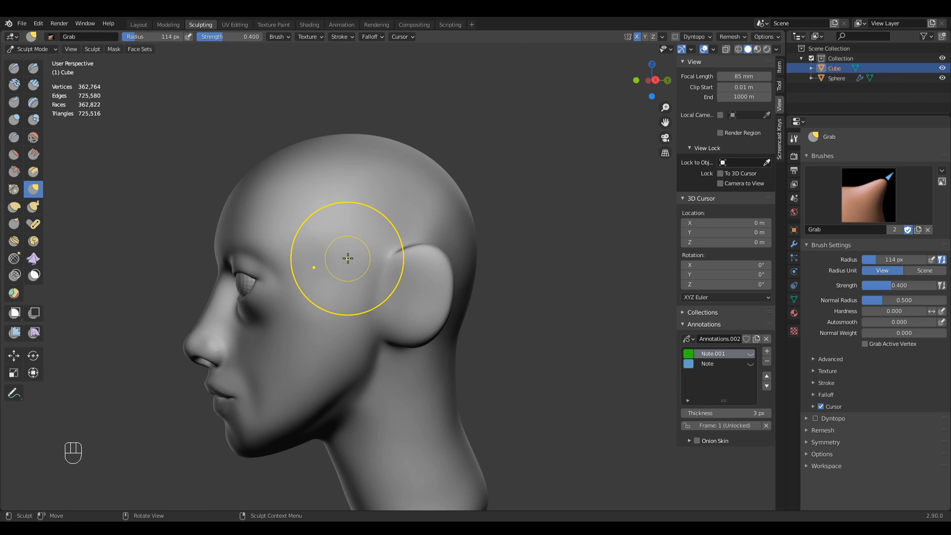
{"action": "key", "text": "KP_3"}
{"action": "middle_click_drag", "start_coordinate": [420, 327], "coordinate": [433, 281], "text": "ctrl"}
{"action": "middle_click_drag", "start_coordinate": [405, 357], "coordinate": [402, 299], "text": "shift"}
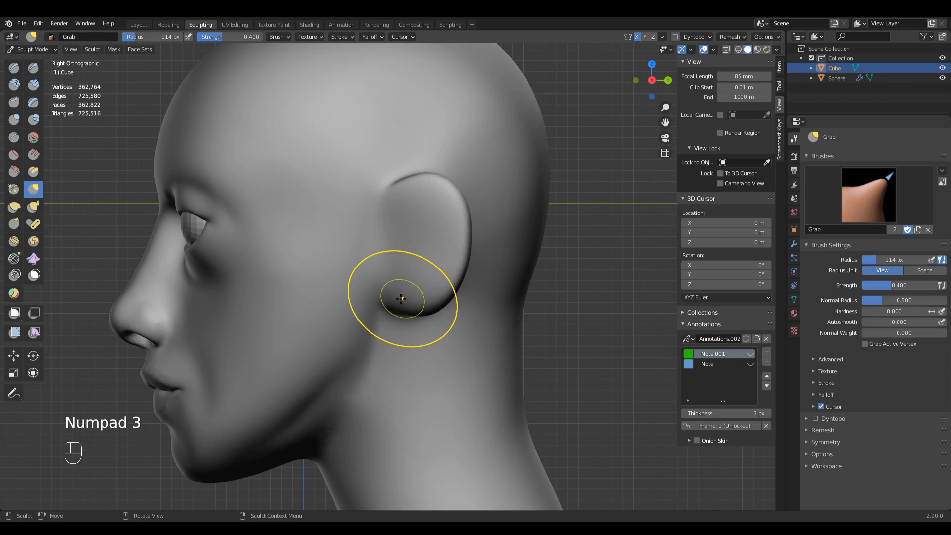
{"action": "key", "text": "g"}
{"action": "key", "text": "f"}
{"action": "left_click", "coordinate": [440, 297]}
{"action": "key", "text": "f"}
{"action": "left_click", "coordinate": [396, 305]}
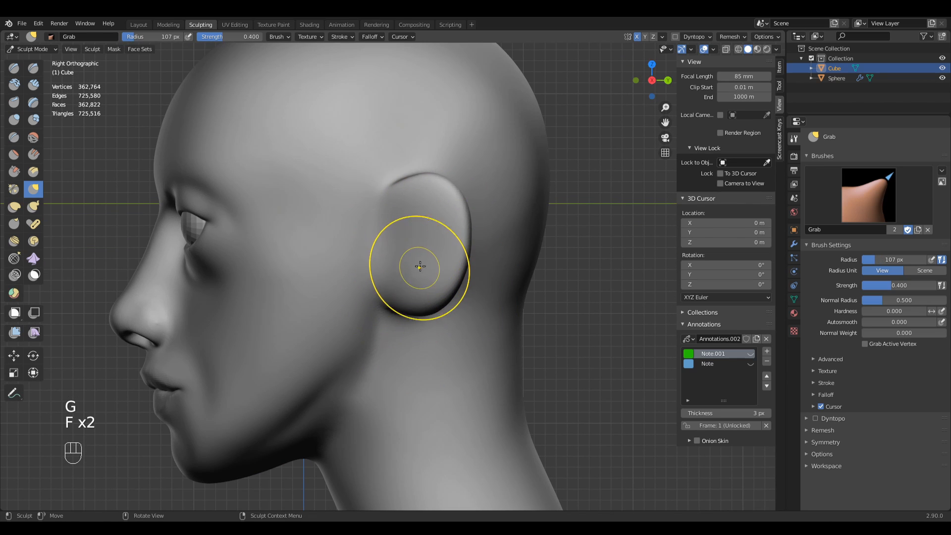
Show the Note.001 annotation layer and draw the ear's outline over the ear in green with the Annotate tool.
{"action": "left_click", "coordinate": [13, 394]}
{"action": "left_click", "coordinate": [750, 354]}
{"action": "left_click", "coordinate": [750, 354]}
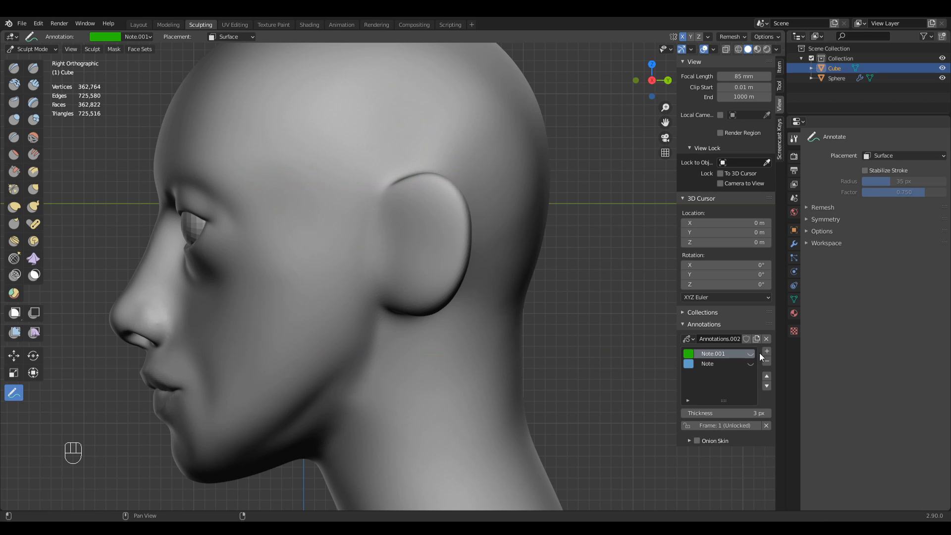
{"action": "left_click", "coordinate": [750, 354]}
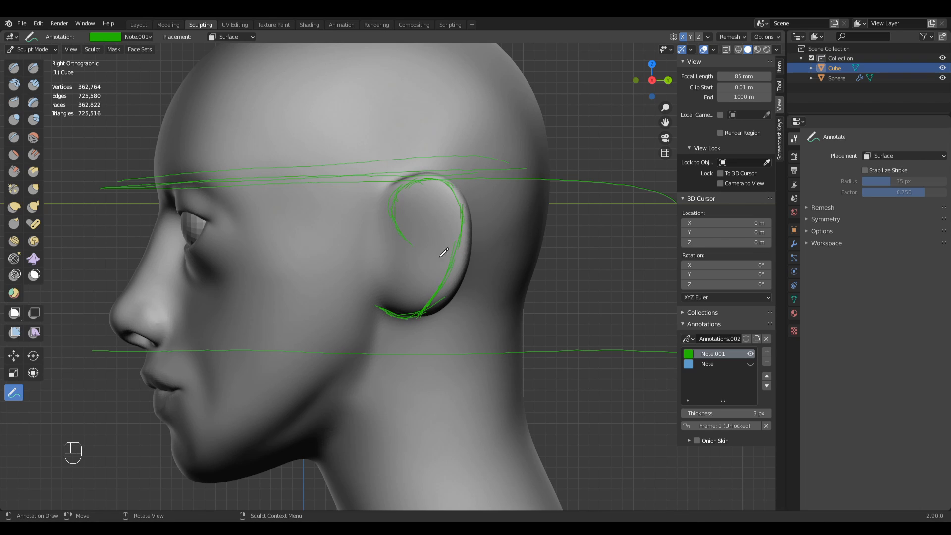
Fit the ear's rear and lower edge to the green outline with the Grab brush at radii of 132 and 149 px.
{"action": "key", "text": "h"}
{"action": "key", "text": "g"}
{"action": "key", "text": "f"}
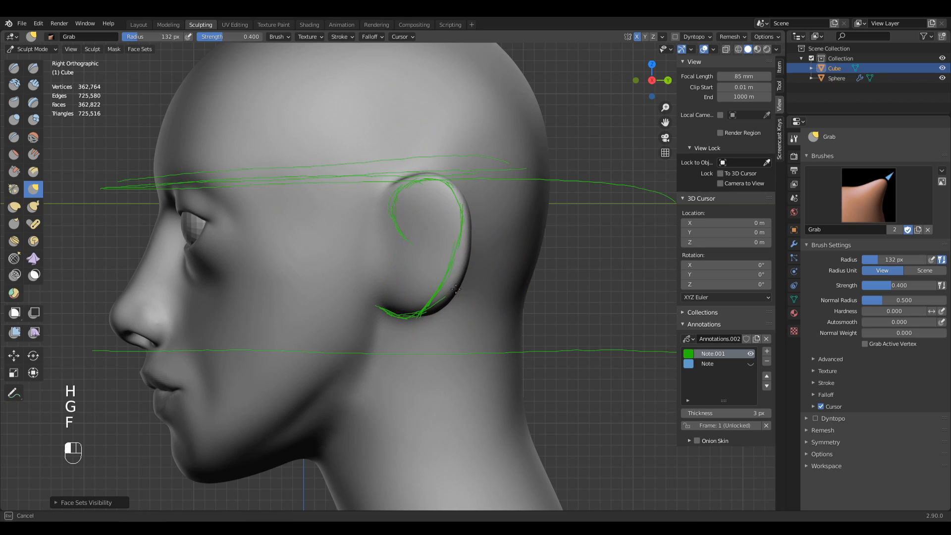
{"action": "left_click", "coordinate": [427, 313]}
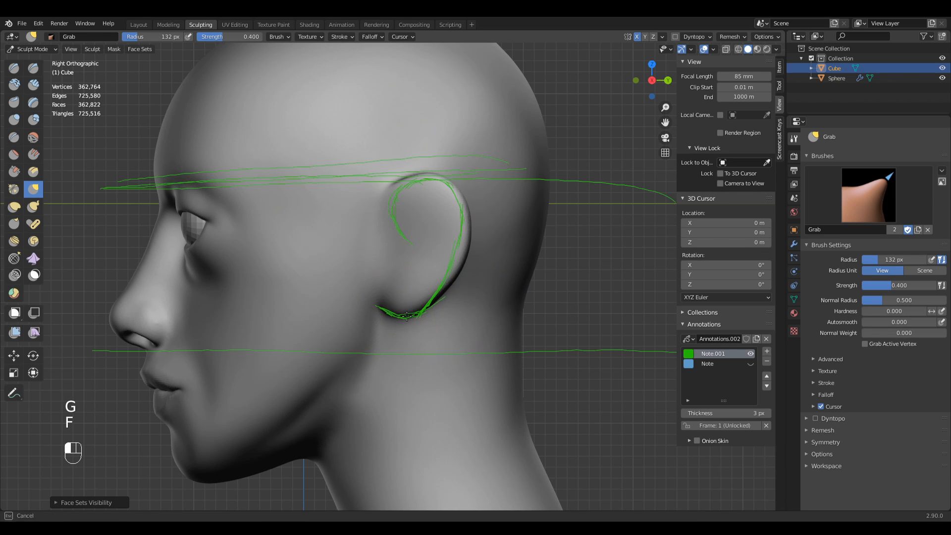
{"action": "key", "text": "f"}
{"action": "left_click", "coordinate": [449, 228]}
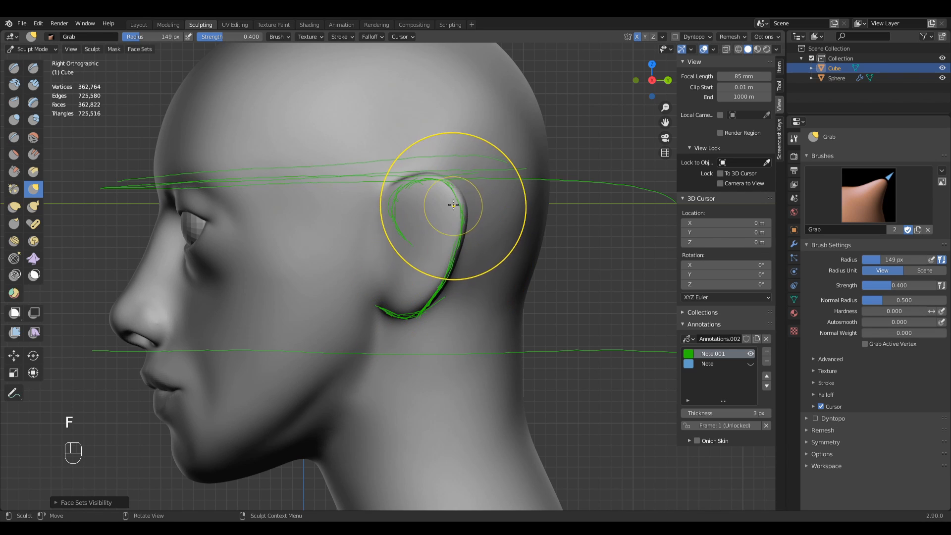
Fit the ear's front edge to the green outline with the Grab brush at radii of 149 and 107 px, and hide Note.001.
{"action": "left_click_drag", "start_coordinate": [386, 197], "coordinate": [387, 197]}
{"action": "key", "text": "f"}
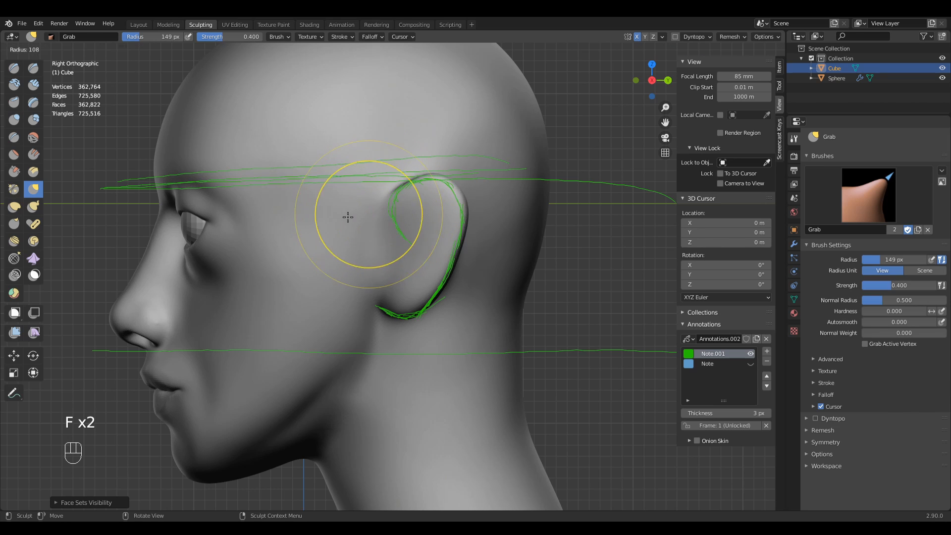
{"action": "left_click", "coordinate": [370, 225]}
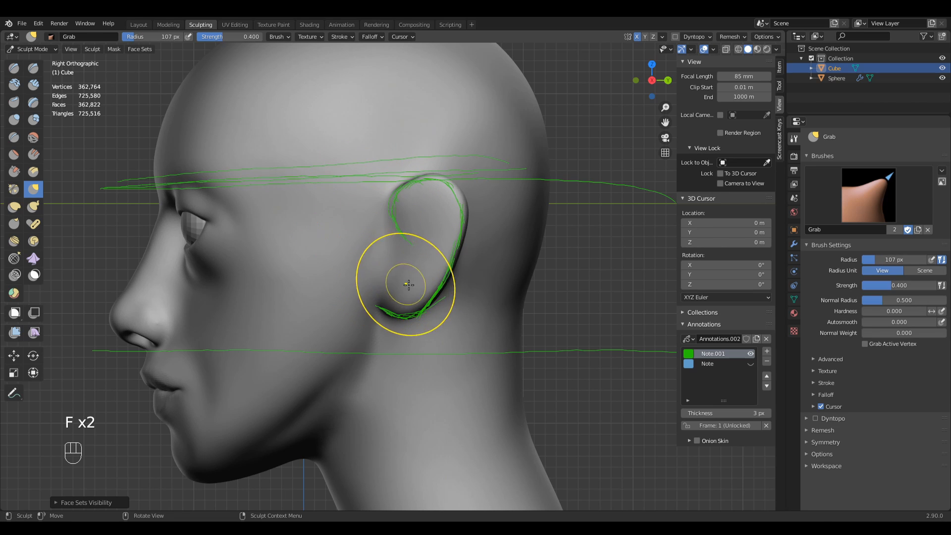
{"action": "left_click", "coordinate": [750, 355]}
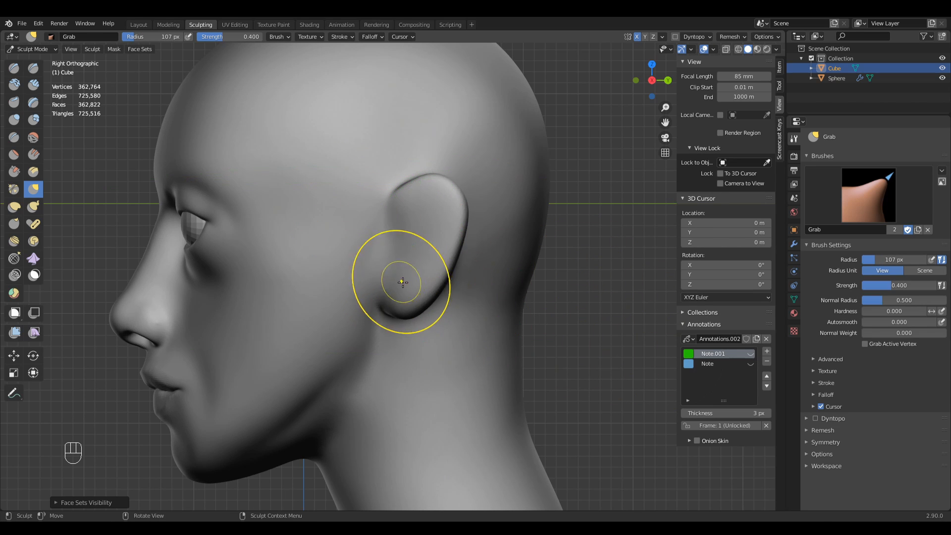
Build up the junction between the front of the ear and the cheek with the Clay Strips brush at a 105 px radius.
{"action": "mouse_move", "coordinate": [408, 283]}
{"action": "middle_mouse_down"}
{"action": "mouse_move", "coordinate": [476, 292]}
{"action": "mouse_move", "coordinate": [433, 277]}
{"action": "middle_mouse_up"}
{"action": "key", "text": "q"}
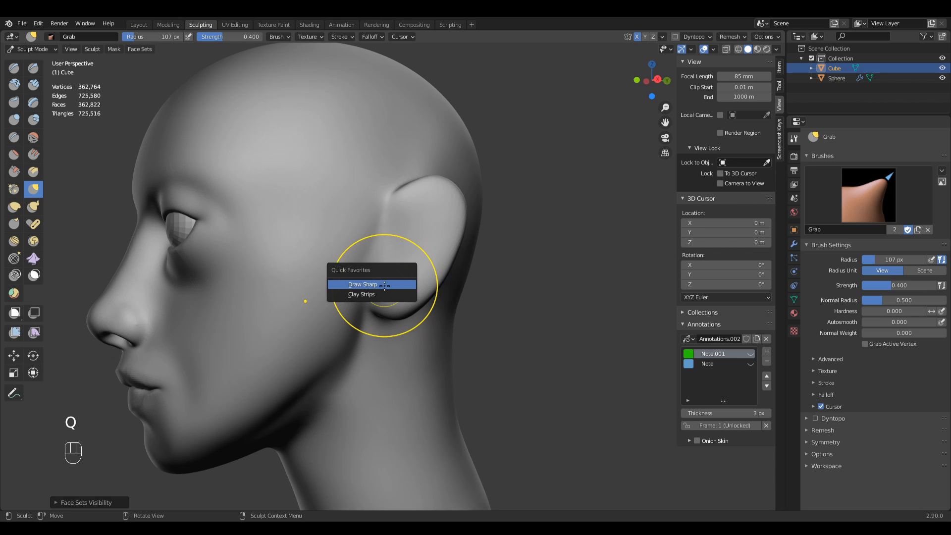
{"action": "left_click", "coordinate": [362, 295]}
{"action": "key", "text": "q"}
{"action": "scroll", "coordinate": [350, 297], "scroll_direction": "up", "scroll_amount": 3}
{"action": "key", "text": "f"}
{"action": "left_click", "coordinate": [380, 255]}
{"action": "left_click_drag", "start_coordinate": [389, 211], "coordinate": [371, 266]}
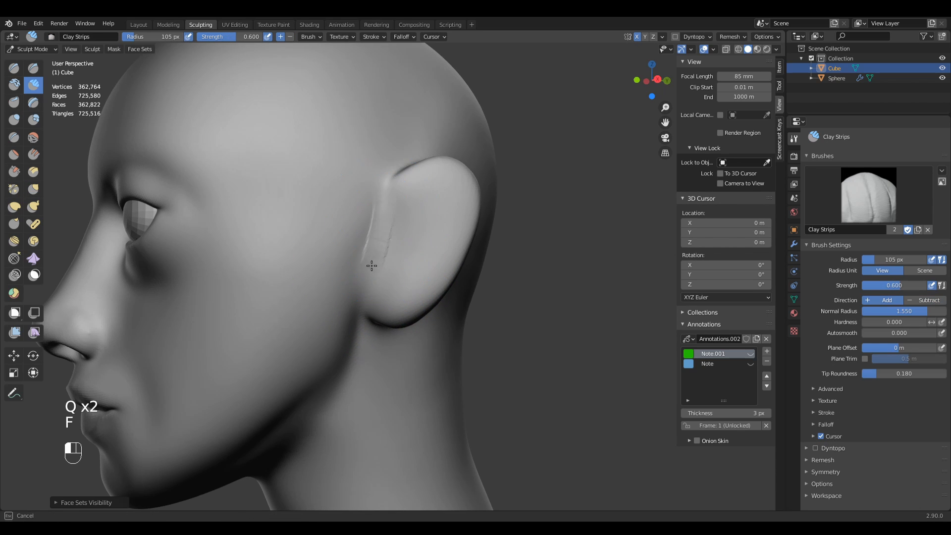
{"action": "mouse_move", "coordinate": [359, 219]}
{"action": "left_mouse_down"}
{"action": "mouse_move", "coordinate": [401, 230]}
{"action": "mouse_move", "coordinate": [377, 198]}
{"action": "left_mouse_up"}
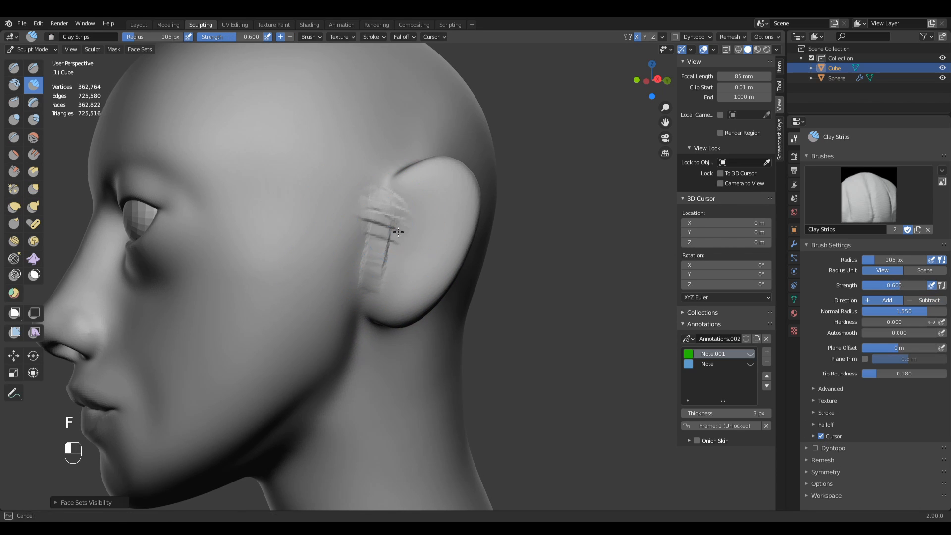
{"action": "left_click_drag", "start_coordinate": [399, 232], "coordinate": [365, 247]}
{"action": "left_click_drag", "start_coordinate": [391, 276], "coordinate": [349, 233]}
{"action": "left_click_drag", "start_coordinate": [369, 291], "coordinate": [376, 204]}
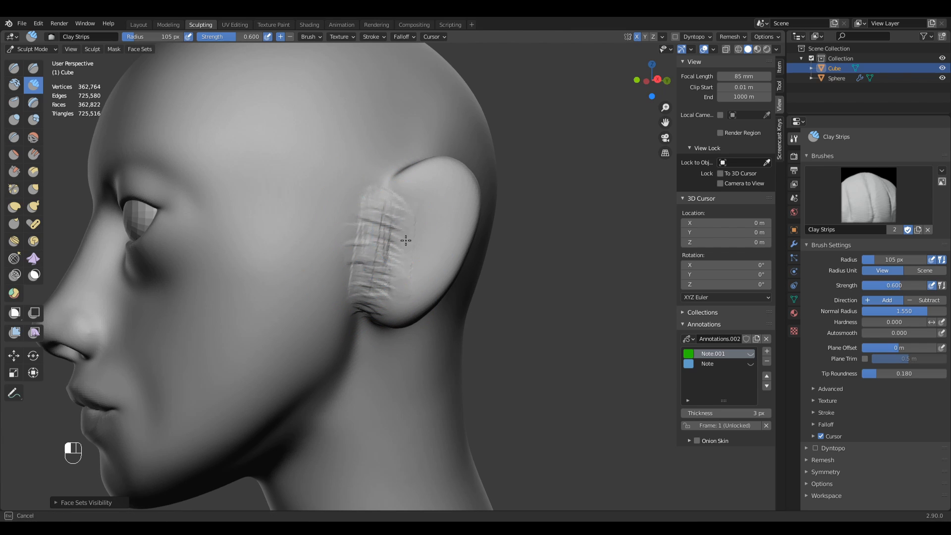
Smooth the built-up clay in front of the ear so it blends into the cheek and ear.
{"action": "left_click_drag", "start_coordinate": [405, 240], "coordinate": [365, 255], "text": "shift"}
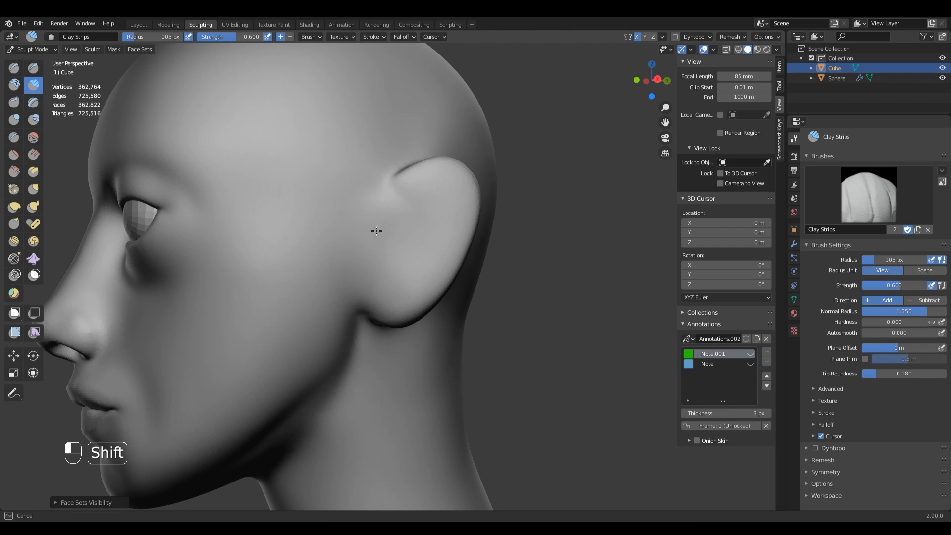
{"action": "left_click_drag", "start_coordinate": [341, 329], "coordinate": [396, 288], "text": "shift"}
{"action": "mouse_move", "coordinate": [391, 297]}
{"action": "middle_mouse_down"}
{"action": "mouse_move", "coordinate": [438, 324]}
{"action": "mouse_move", "coordinate": [427, 315]}
{"action": "middle_mouse_up"}
{"action": "scroll", "coordinate": [429, 320], "scroll_direction": "down", "scroll_amount": 3}
{"action": "mouse_move", "coordinate": [395, 263]}
{"action": "left_mouse_down", "text": "shift"}
{"action": "mouse_move", "coordinate": [391, 256]}
{"action": "mouse_move", "coordinate": [411, 247]}
{"action": "left_mouse_up", "text": "shift"}
{"action": "middle_click_drag", "start_coordinate": [412, 248], "coordinate": [446, 251]}
Refine the ear's rear edge in the right side view with the Grab brush.
{"action": "key", "text": "x"}
{"action": "scroll", "coordinate": [446, 250], "scroll_direction": "up", "scroll_amount": 5}
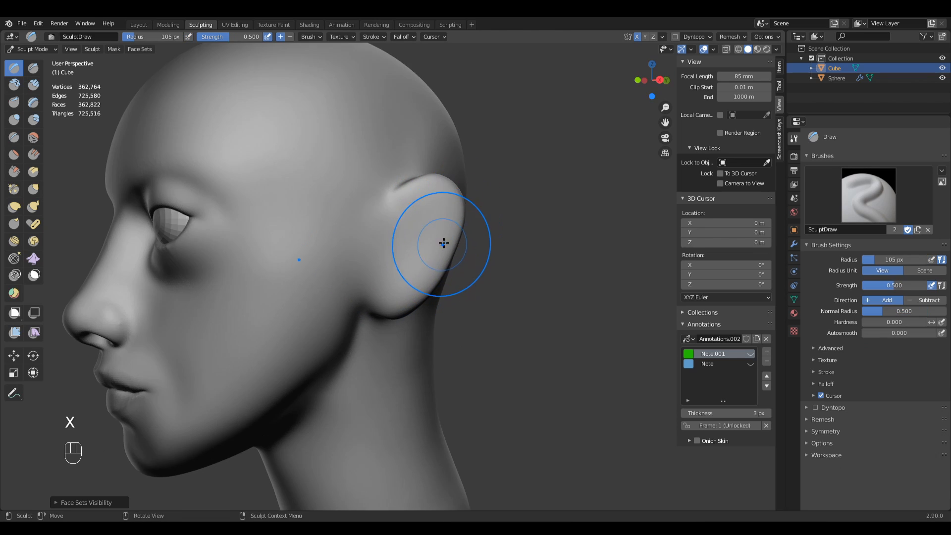
{"action": "key", "text": "g"}
{"action": "key", "text": "f"}
{"action": "key", "text": "KP_3"}
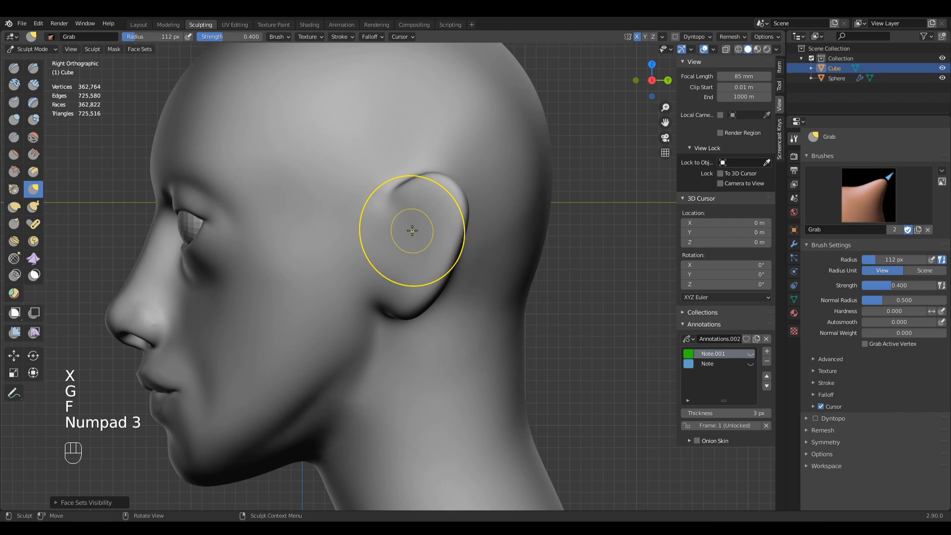
{"action": "key", "text": "g"}
{"action": "key", "text": "f"}
{"action": "left_click", "coordinate": [442, 254]}
{"action": "left_click_drag", "start_coordinate": [441, 255], "coordinate": [449, 262]}
Reshape the upper rim of the ear and the lobe attachment with the Grab brush at radii of 80, 98 and 102 px.
{"action": "key", "text": "f"}
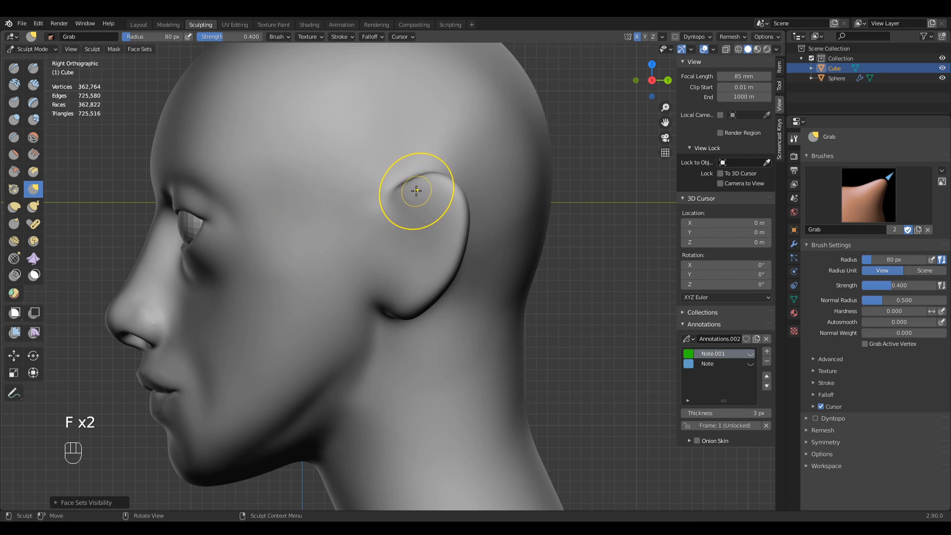
{"action": "left_click", "coordinate": [411, 192]}
{"action": "key", "text": "f"}
{"action": "left_click", "coordinate": [441, 203]}
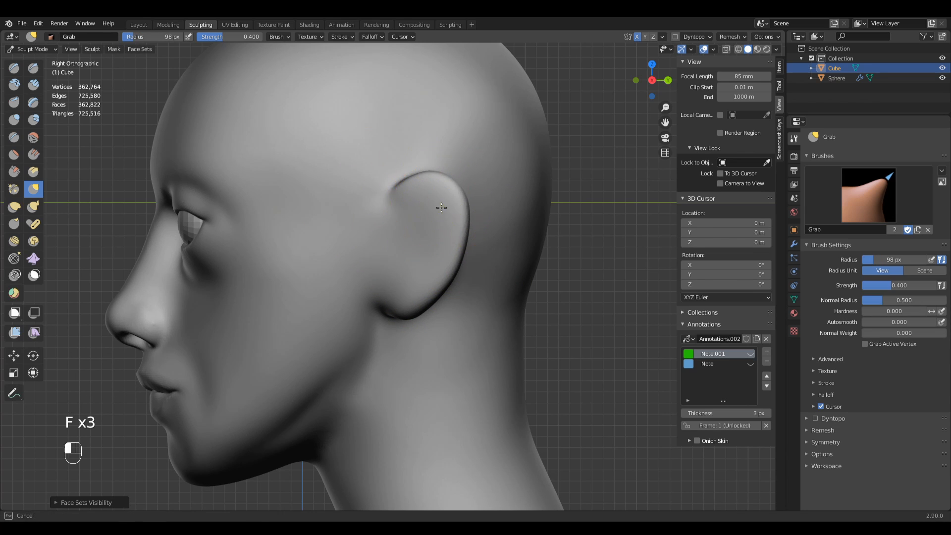
{"action": "key", "text": "f"}
{"action": "left_click", "coordinate": [371, 308]}
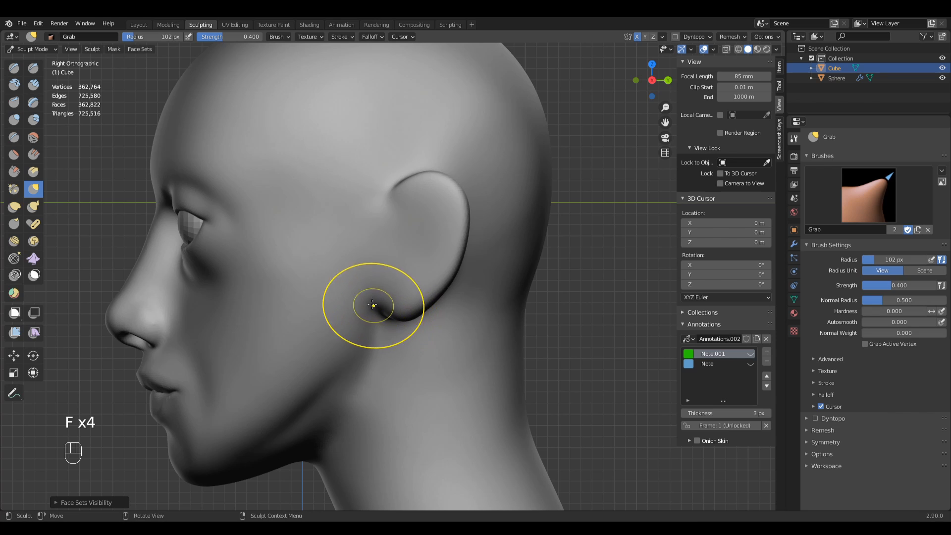
Carve an initial hollow into the middle of the ear by subtracting with the Draw brush at a 62 px radius.
{"action": "middle_click_drag", "start_coordinate": [371, 308], "coordinate": [424, 297]}
{"action": "key", "text": "x"}
{"action": "key", "text": "f"}
{"action": "left_click", "coordinate": [414, 266]}
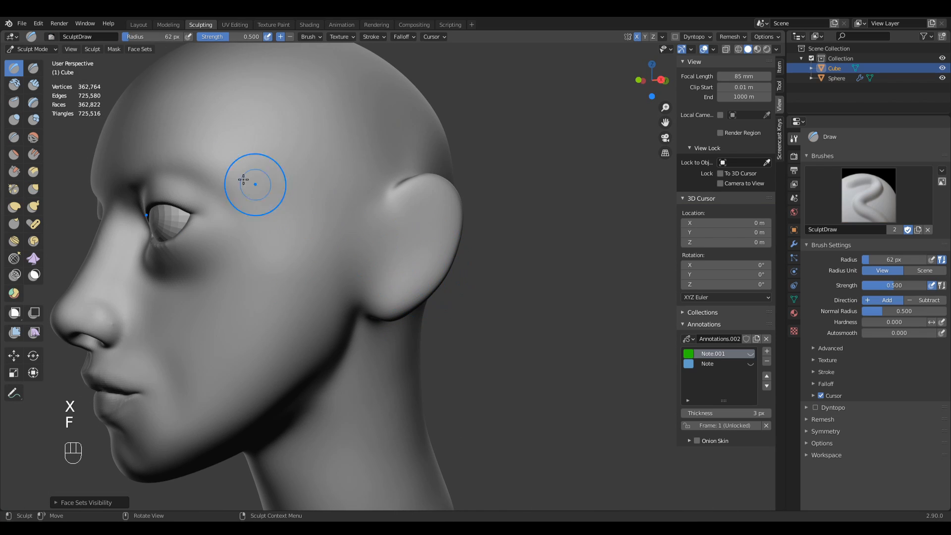
{"action": "mouse_move", "coordinate": [420, 218]}
{"action": "left_mouse_down", "text": "ctrl"}
{"action": "mouse_move", "coordinate": [433, 223]}
{"action": "mouse_move", "coordinate": [409, 269]}
{"action": "mouse_move", "coordinate": [412, 259]}
{"action": "left_mouse_up", "text": "ctrl"}
Deepen the ear hollow and carve the groove along the inside of the outer rim with the subtracting Draw brush, including a 77 px radius.
{"action": "key", "text": "f"}
{"action": "left_click", "coordinate": [427, 229]}
{"action": "mouse_move", "coordinate": [431, 245]}
{"action": "middle_mouse_down"}
{"action": "mouse_move", "coordinate": [407, 243]}
{"action": "mouse_move", "coordinate": [447, 219]}
{"action": "middle_mouse_up"}
{"action": "key", "text": "f"}
{"action": "left_click", "coordinate": [410, 250]}
{"action": "mouse_move", "coordinate": [447, 218]}
{"action": "left_mouse_down", "text": "ctrl"}
{"action": "mouse_move", "coordinate": [427, 179]}
{"action": "mouse_move", "coordinate": [435, 217]}
{"action": "mouse_move", "coordinate": [425, 238]}
{"action": "mouse_move", "coordinate": [436, 176]}
{"action": "left_mouse_up", "text": "ctrl"}
{"action": "key", "text": "f"}
{"action": "left_click", "coordinate": [432, 184]}
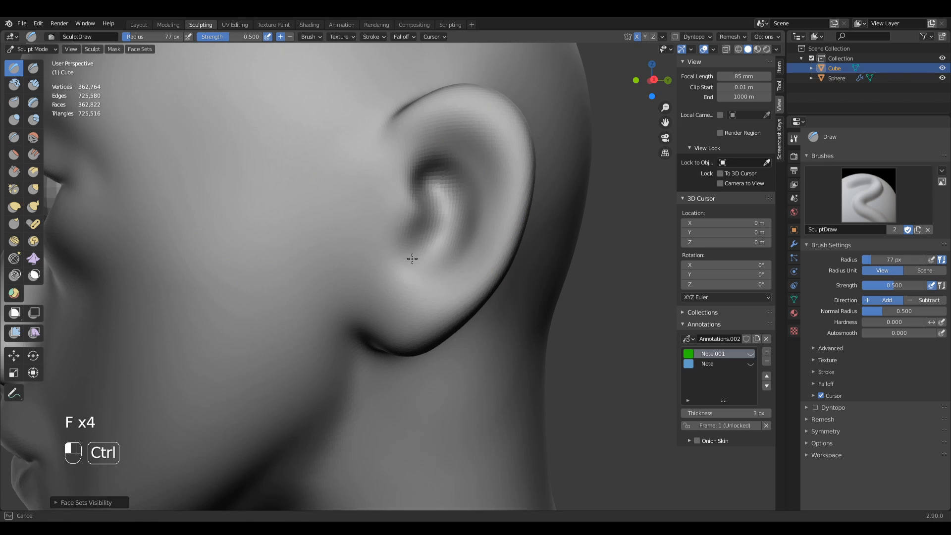
Show Note.001 in the right side view and draw the inner folds of the ear in green with the Annotate tool.
{"action": "key", "text": "KP_3"}
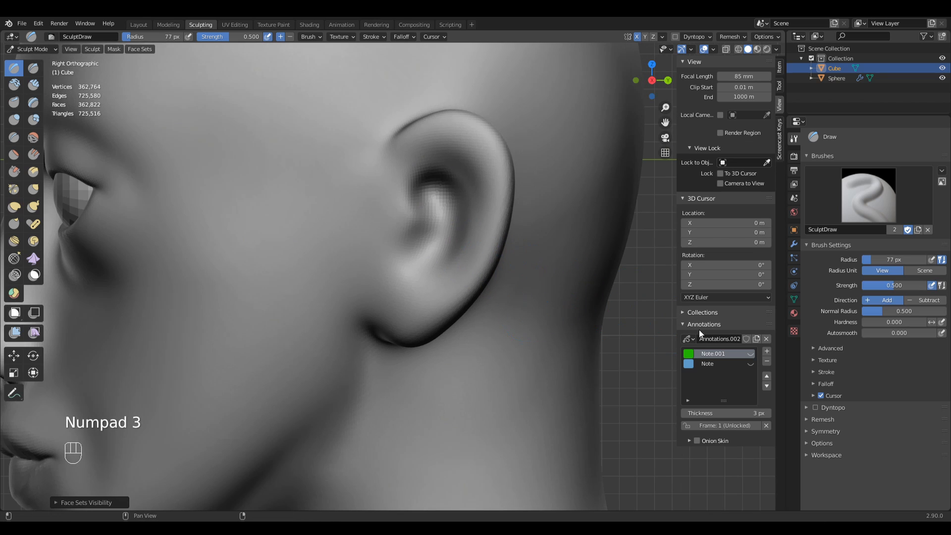
{"action": "left_click", "coordinate": [751, 353]}
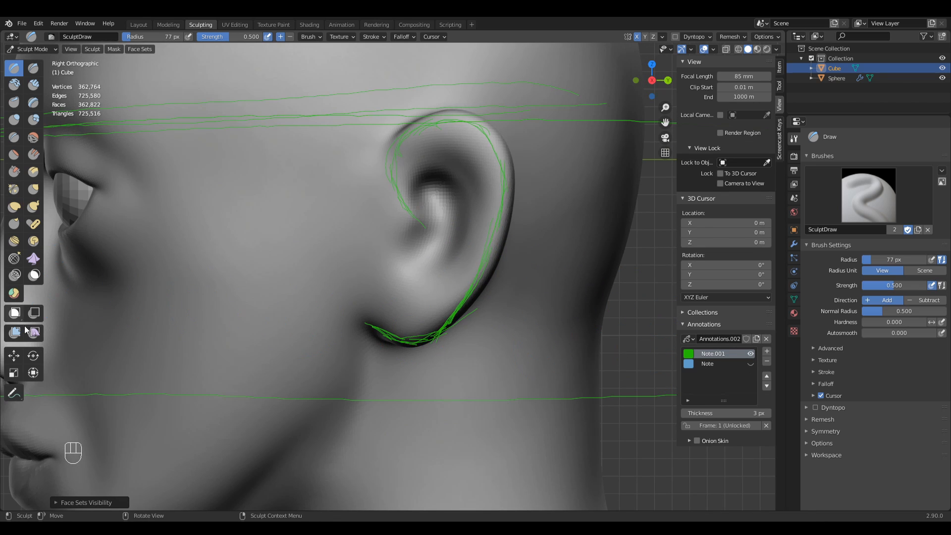
{"action": "left_click", "coordinate": [13, 393]}
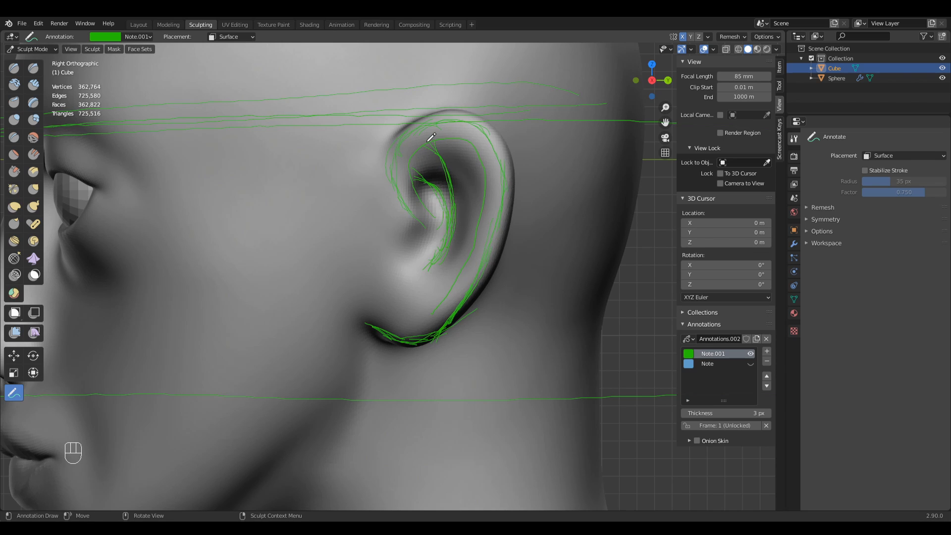
Delete the green annotation layer, add a new layer coloured red, and outline the inner ear hollow with it.
{"action": "left_click", "coordinate": [767, 361]}
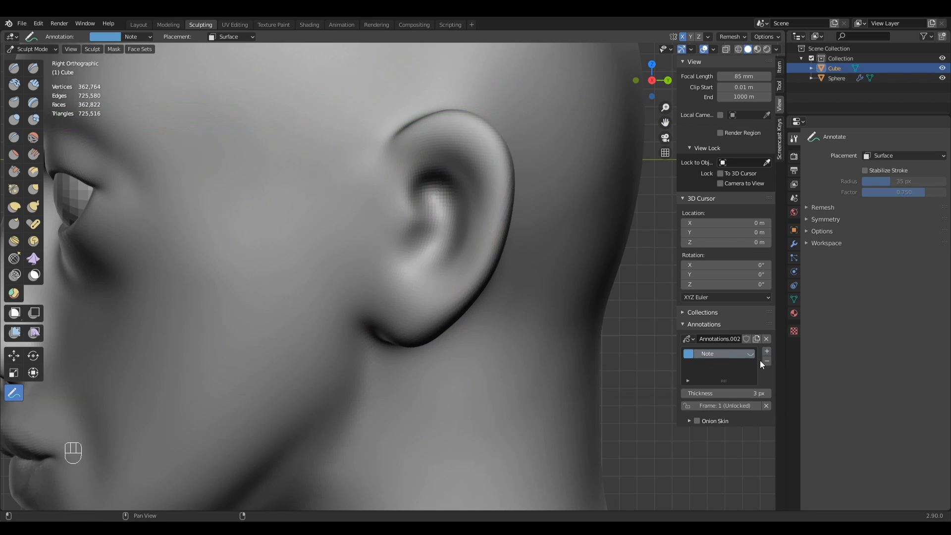
{"action": "left_click", "coordinate": [767, 352]}
{"action": "left_click", "coordinate": [689, 353]}
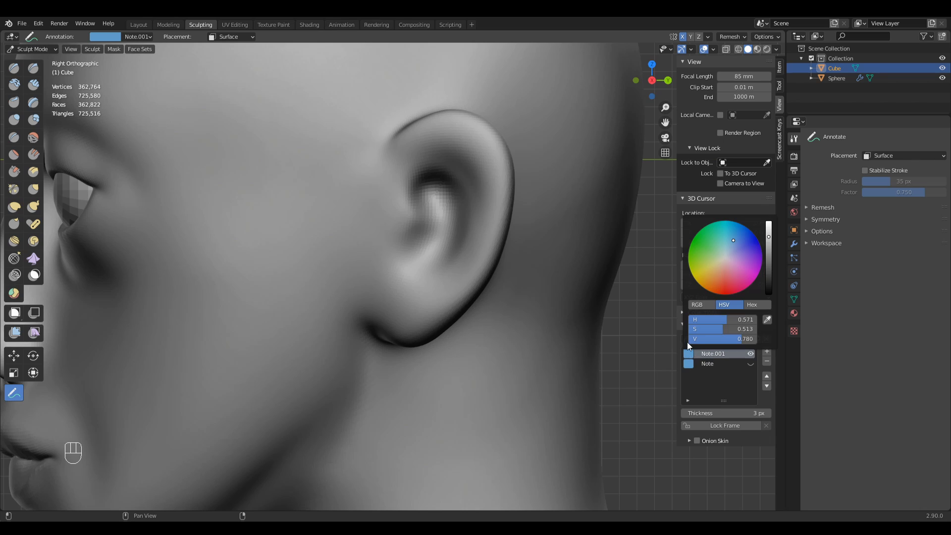
{"action": "left_click_drag", "start_coordinate": [730, 273], "coordinate": [725, 289]}
{"action": "left_click_drag", "start_coordinate": [409, 183], "coordinate": [435, 208]}
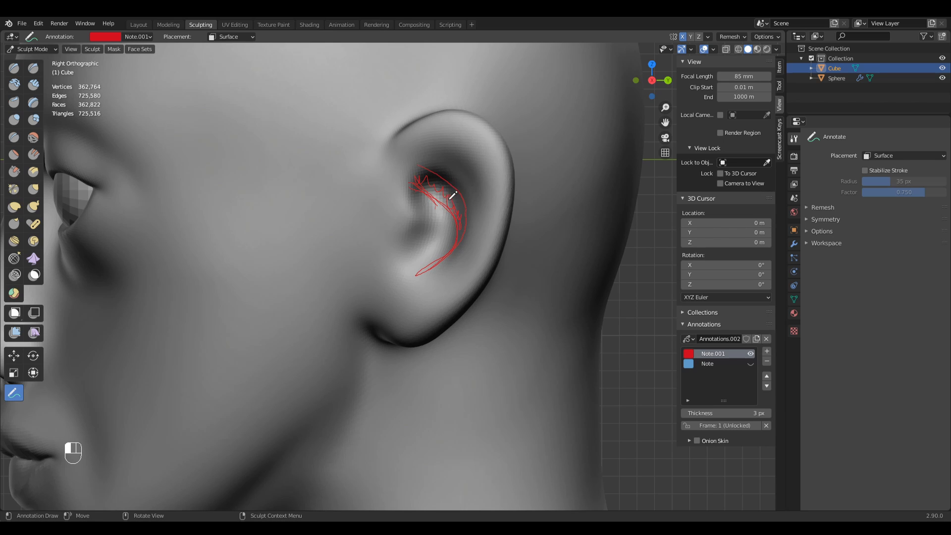
Add a green annotation layer marking the ear's upper inner fold and a light blue one tracing the groove inside the rim.
{"action": "left_click", "coordinate": [767, 350]}
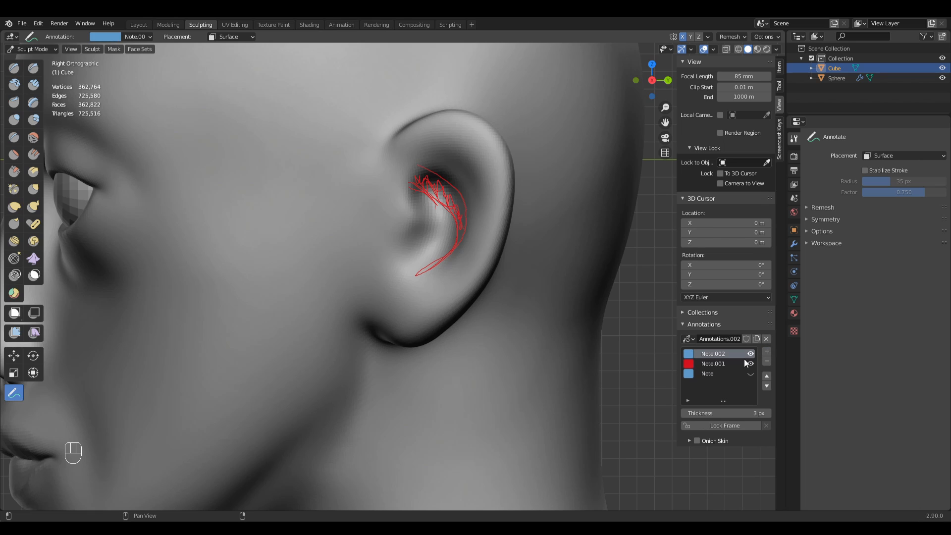
{"action": "left_click", "coordinate": [688, 354]}
{"action": "left_click", "coordinate": [704, 259]}
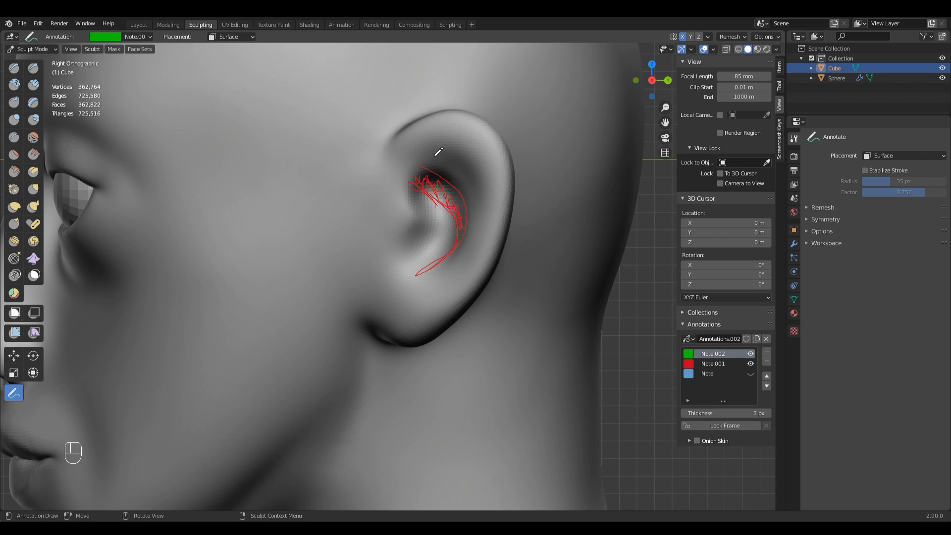
{"action": "left_click_drag", "start_coordinate": [429, 148], "coordinate": [450, 185]}
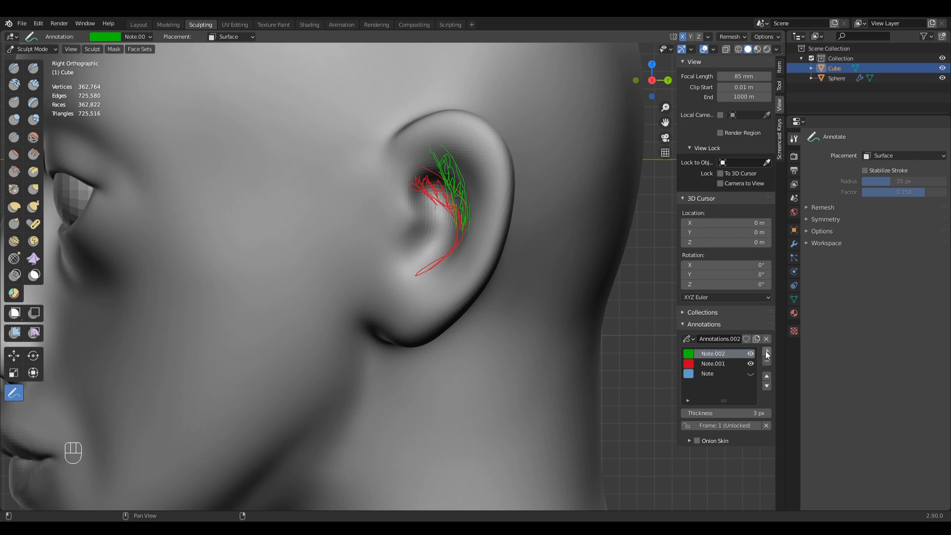
{"action": "left_click", "coordinate": [766, 351]}
{"action": "left_click", "coordinate": [689, 354]}
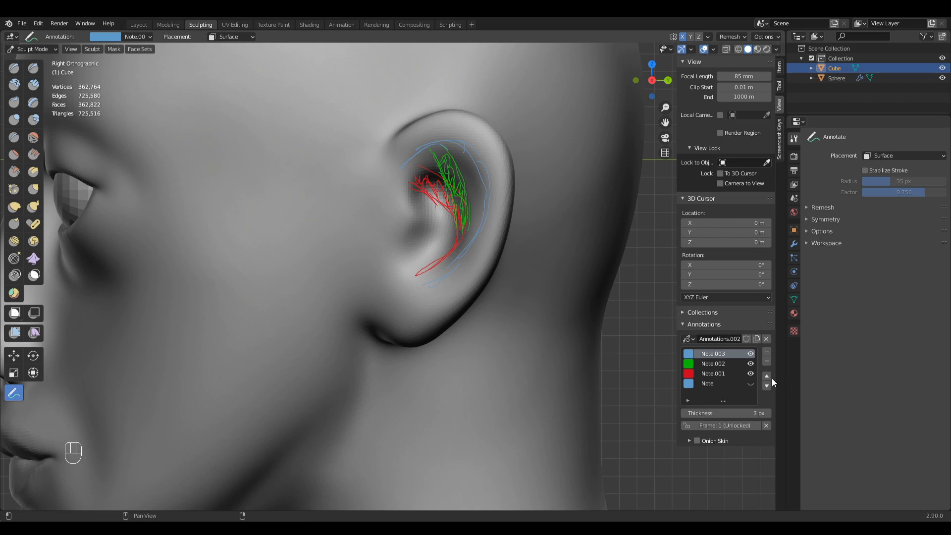
Add another annotation layer coloured dark blue and outline the tragus and the ear's outer rim with it.
{"action": "left_click", "coordinate": [766, 351]}
{"action": "left_click", "coordinate": [688, 355]}
{"action": "left_click", "coordinate": [759, 228]}
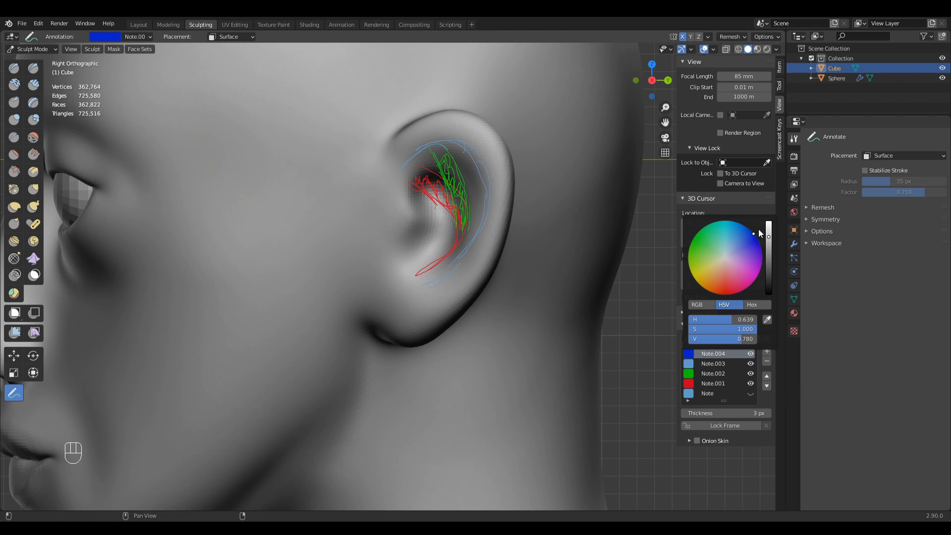
{"action": "left_click_drag", "start_coordinate": [405, 224], "coordinate": [411, 232]}
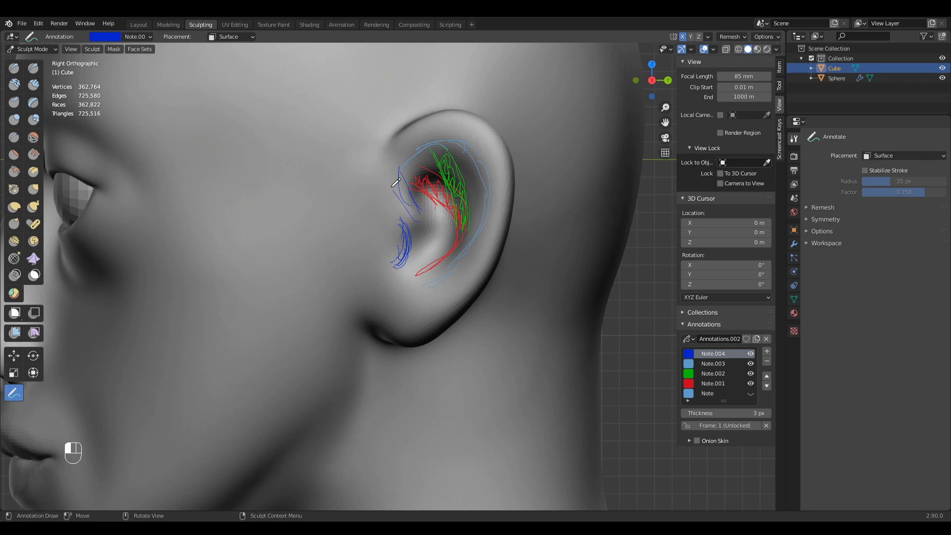
{"action": "mouse_move", "coordinate": [404, 142]}
{"action": "left_mouse_down"}
{"action": "mouse_move", "coordinate": [463, 125]}
{"action": "mouse_move", "coordinate": [501, 206]}
{"action": "left_mouse_up"}
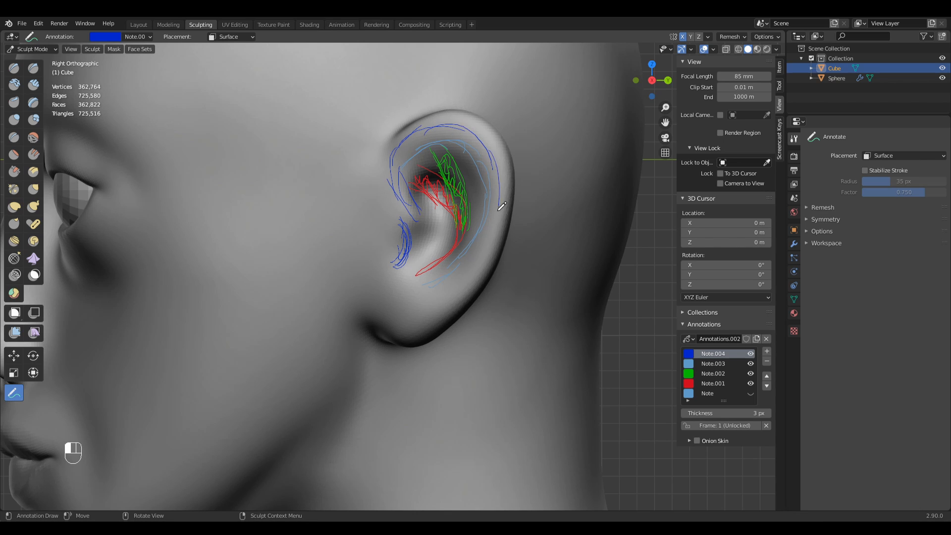
Hide all visible annotation layers and show the ear in the right side view.
{"action": "middle_click_drag", "start_coordinate": [536, 256], "coordinate": [446, 329], "text": "ctrl"}
{"action": "middle_click_drag", "start_coordinate": [542, 364], "coordinate": [456, 257], "text": "ctrl"}
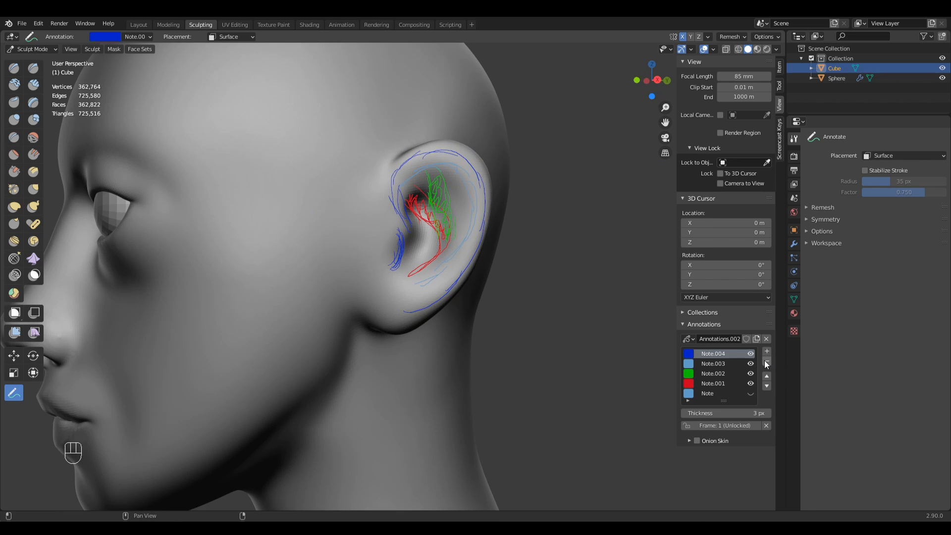
{"action": "left_click_drag", "start_coordinate": [751, 353], "coordinate": [749, 383]}
{"action": "middle_click_drag", "start_coordinate": [416, 316], "coordinate": [386, 341], "text": "shift"}
{"action": "key", "text": "KP_3"}
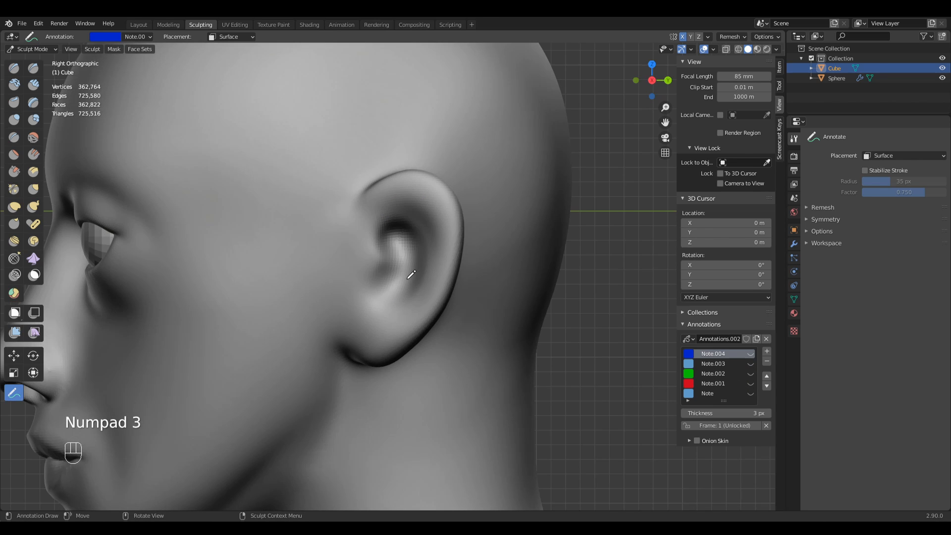
{"action": "scroll", "coordinate": [406, 272], "scroll_direction": "up", "scroll_amount": 4}
{"action": "key", "text": "q"}
{"action": "left_click", "coordinate": [424, 283]}
{"action": "mouse_move", "coordinate": [423, 285]}
{"action": "middle_mouse_down", "text": "ctrl"}
{"action": "mouse_move", "coordinate": [418, 314]}
{"action": "mouse_move", "coordinate": [414, 281]}
{"action": "middle_mouse_up", "text": "ctrl"}
{"action": "key", "text": "f"}
{"action": "left_click", "coordinate": [402, 247]}
{"action": "middle_click_drag", "start_coordinate": [402, 246], "coordinate": [436, 243]}
{"action": "key", "text": "x"}
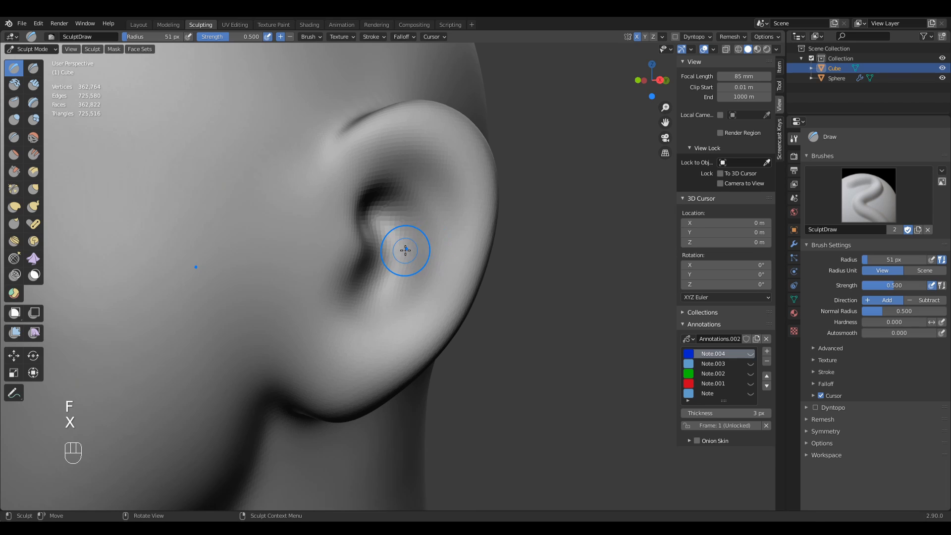
Carve the first strokes down the middle of the ear hollow by subtracting with Clay Strips at a 100 px radius.
{"action": "key", "text": "q"}
{"action": "left_click", "coordinate": [403, 247]}
{"action": "key", "text": "f"}
{"action": "left_click", "coordinate": [421, 242]}
{"action": "key", "text": "f"}
{"action": "left_click", "coordinate": [377, 226]}
{"action": "mouse_move", "coordinate": [387, 225]}
{"action": "middle_mouse_down"}
{"action": "mouse_move", "coordinate": [386, 202]}
{"action": "mouse_move", "coordinate": [387, 234]}
{"action": "middle_mouse_up"}
{"action": "mouse_move", "coordinate": [387, 228]}
{"action": "left_mouse_down", "text": "ctrl"}
{"action": "mouse_move", "coordinate": [391, 211]}
{"action": "mouse_move", "coordinate": [395, 282]}
{"action": "left_mouse_up", "text": "ctrl"}
{"action": "key", "text": "f"}
{"action": "left_click", "coordinate": [402, 218]}
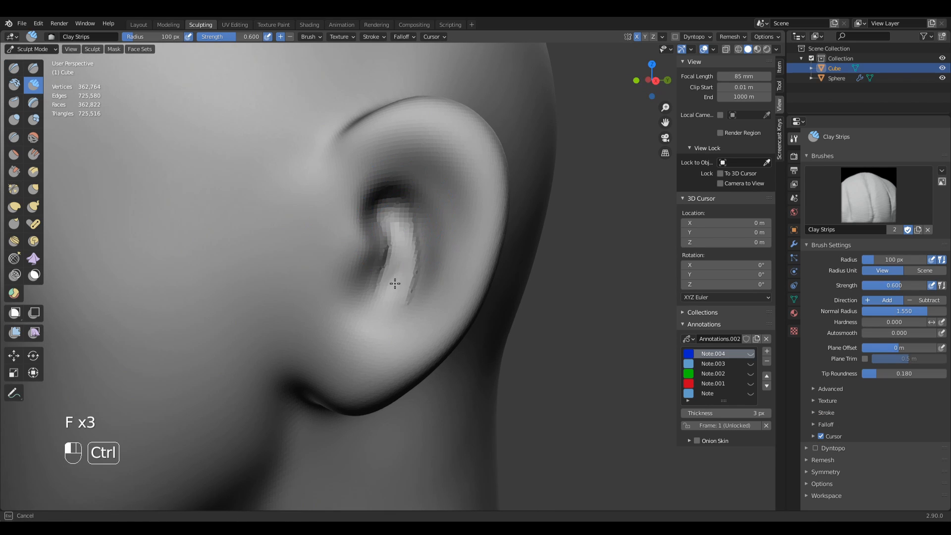
Deepen and widen the ear hollow with subtracting Clay Strips strokes, carving its back edge, top and lower end.
{"action": "middle_click_drag", "start_coordinate": [395, 282], "coordinate": [442, 251]}
{"action": "mouse_move", "coordinate": [442, 251]}
{"action": "left_mouse_down", "text": "ctrl"}
{"action": "mouse_move", "coordinate": [385, 217]}
{"action": "mouse_move", "coordinate": [372, 255]}
{"action": "left_mouse_up", "text": "ctrl"}
{"action": "middle_click_drag", "start_coordinate": [371, 254], "coordinate": [388, 261]}
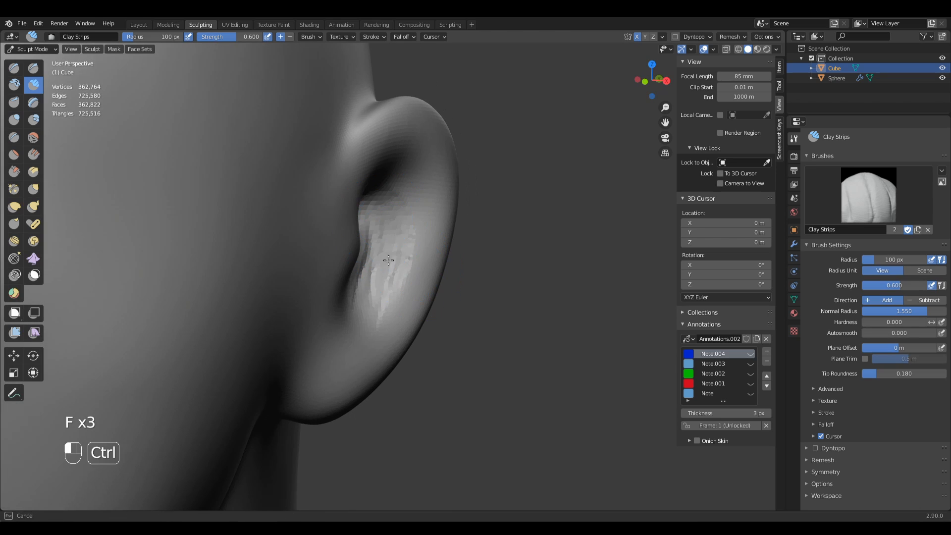
{"action": "left_click_drag", "start_coordinate": [388, 261], "coordinate": [386, 297], "text": "ctrl"}
{"action": "middle_click_drag", "start_coordinate": [385, 297], "coordinate": [354, 292]}
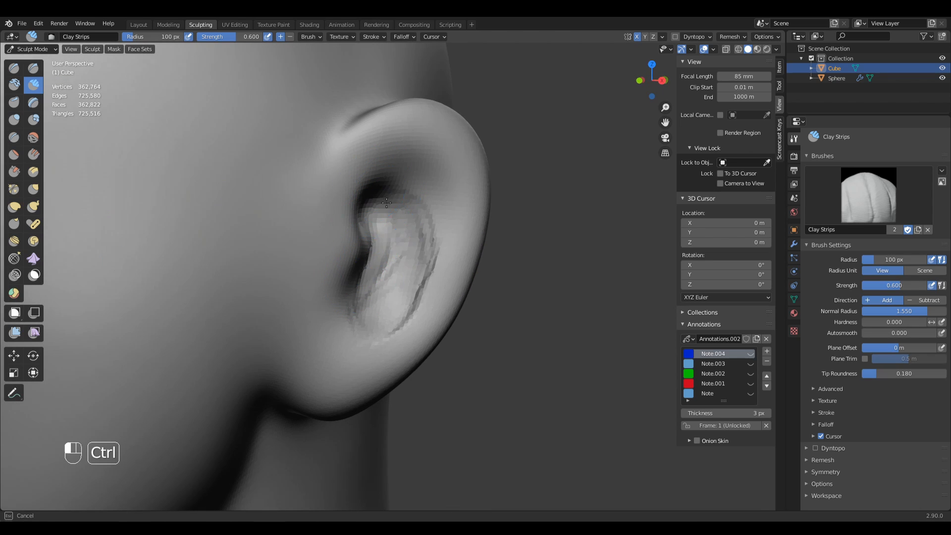
{"action": "mouse_move", "coordinate": [391, 243]}
{"action": "left_mouse_down", "text": "ctrl"}
{"action": "mouse_move", "coordinate": [375, 213]}
{"action": "mouse_move", "coordinate": [372, 225]}
{"action": "left_mouse_up", "text": "ctrl"}
{"action": "middle_click_drag", "start_coordinate": [373, 225], "coordinate": [388, 218]}
{"action": "left_click_drag", "start_coordinate": [389, 218], "coordinate": [389, 286], "text": "ctrl"}
{"action": "middle_click_drag", "start_coordinate": [389, 286], "coordinate": [353, 281]}
{"action": "mouse_move", "coordinate": [371, 277]}
{"action": "left_mouse_down", "text": "ctrl"}
{"action": "mouse_move", "coordinate": [394, 291]}
{"action": "mouse_move", "coordinate": [407, 241]}
{"action": "left_mouse_up", "text": "ctrl"}
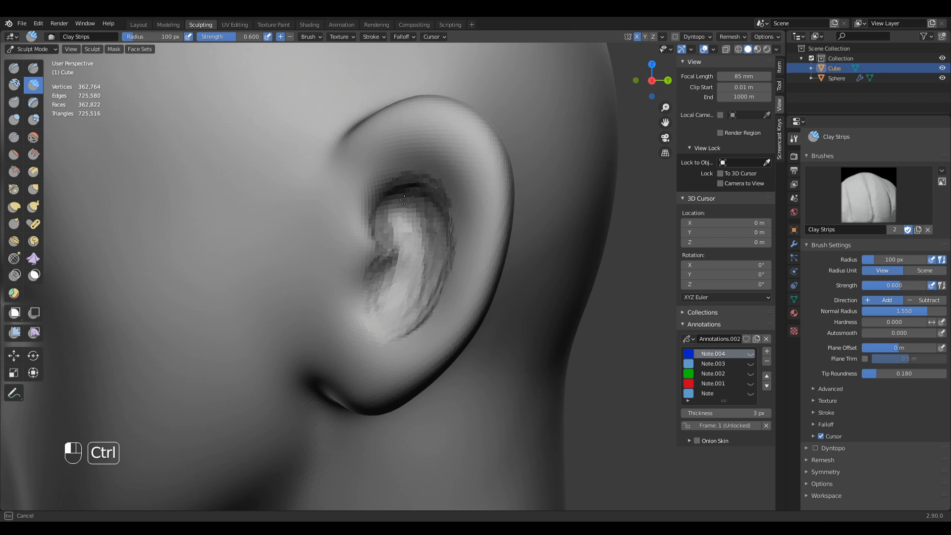
Smooth the rough Clay Strips strokes inside the ear hollow.
{"action": "middle_click_drag", "start_coordinate": [354, 208], "coordinate": [383, 198]}
{"action": "left_click_drag", "start_coordinate": [380, 186], "coordinate": [359, 323], "text": "shift"}
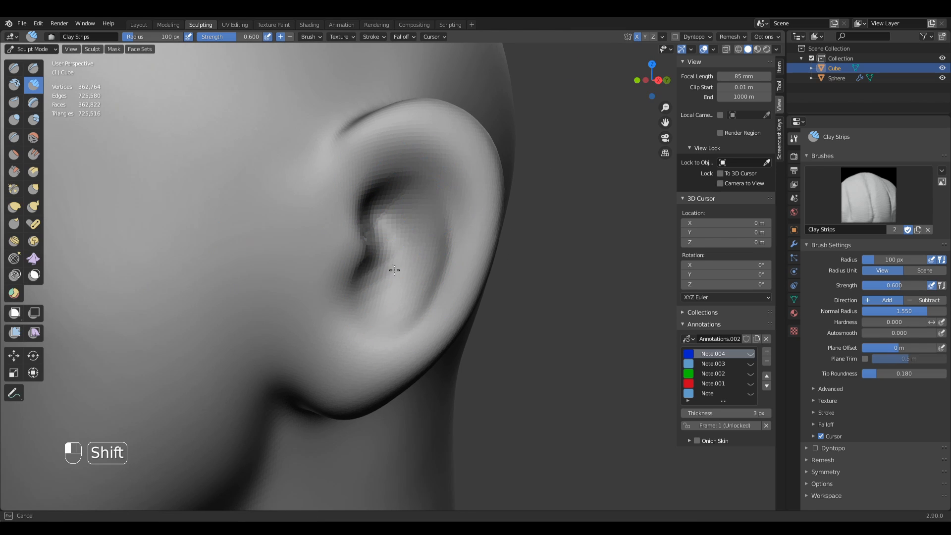
{"action": "left_click_drag", "start_coordinate": [394, 270], "coordinate": [391, 242], "text": "shift"}
Carve the groove inside the upper and back rim by subtracting with the Draw brush at an 82 px radius.
{"action": "middle_click_drag", "start_coordinate": [393, 158], "coordinate": [371, 157]}
{"action": "key", "text": "f"}
{"action": "left_click", "coordinate": [447, 159]}
{"action": "key", "text": "x"}
{"action": "left_click_drag", "start_coordinate": [262, 241], "coordinate": [278, 222]}
{"action": "middle_click_drag", "start_coordinate": [356, 249], "coordinate": [325, 267], "text": "shift"}
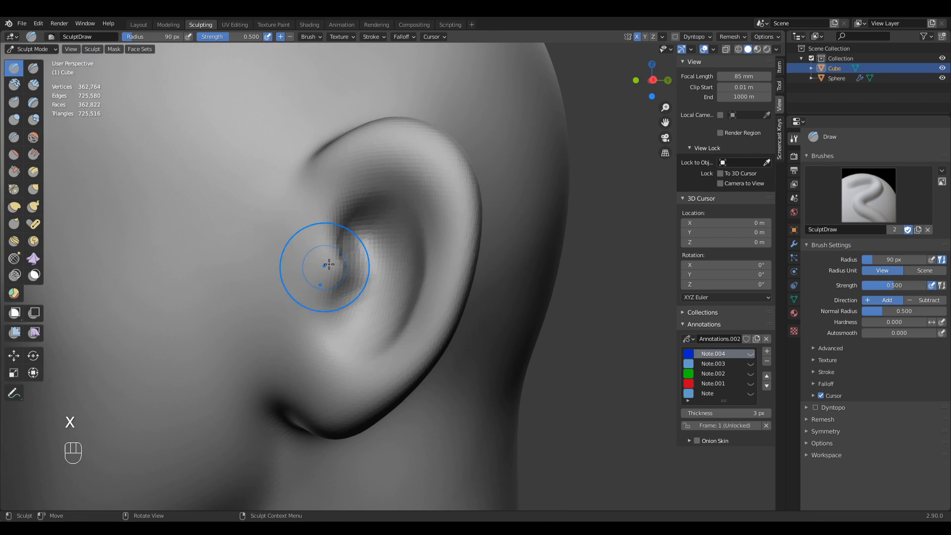
{"action": "middle_click_drag", "start_coordinate": [379, 192], "coordinate": [377, 167]}
{"action": "key", "text": "f"}
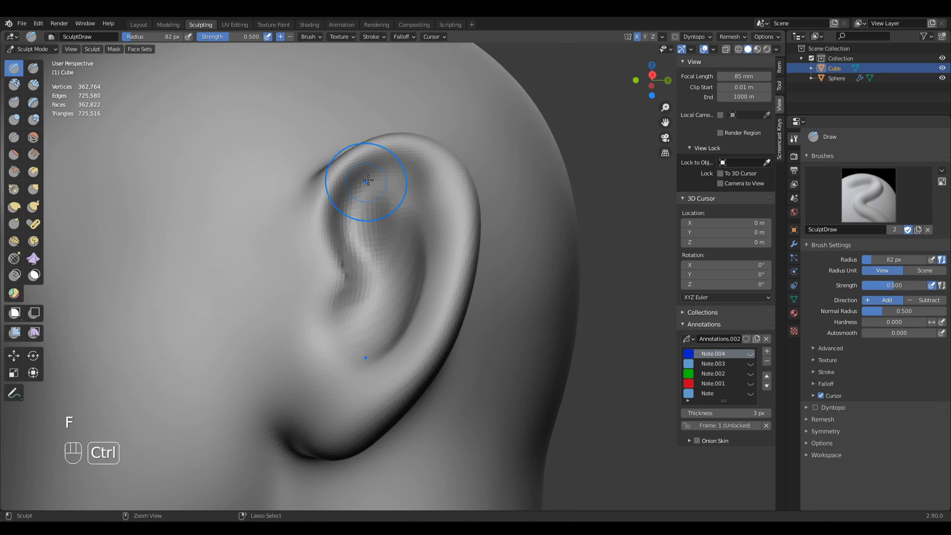
{"action": "mouse_move", "coordinate": [386, 202]}
{"action": "middle_mouse_down"}
{"action": "mouse_move", "coordinate": [418, 213]}
{"action": "mouse_move", "coordinate": [388, 198]}
{"action": "middle_mouse_up"}
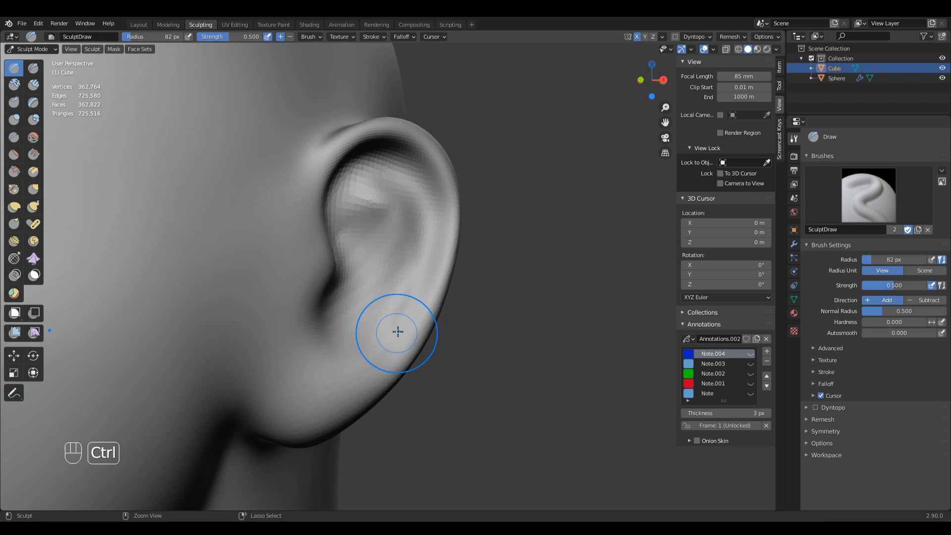
{"action": "mouse_move", "coordinate": [386, 295]}
{"action": "middle_mouse_down"}
{"action": "mouse_move", "coordinate": [351, 186]}
{"action": "mouse_move", "coordinate": [452, 163]}
{"action": "mouse_move", "coordinate": [375, 223]}
{"action": "mouse_move", "coordinate": [430, 207]}
{"action": "middle_mouse_up"}
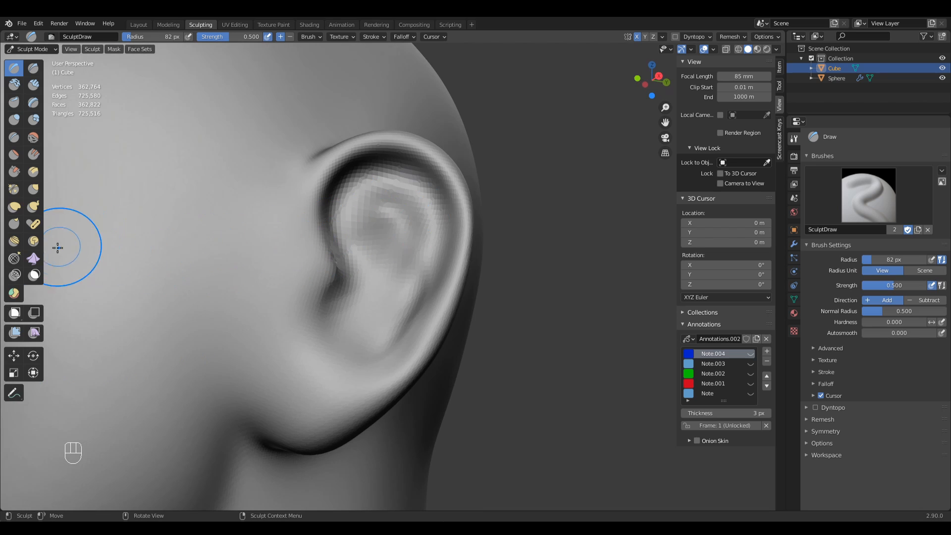
Sharpen and deepen the groove under the ear's rim by subtracting with the Draw Sharp brush at an 82 px radius.
{"action": "key", "text": "q"}
{"action": "left_click", "coordinate": [284, 177]}
{"action": "middle_click_drag", "start_coordinate": [284, 177], "coordinate": [389, 234]}
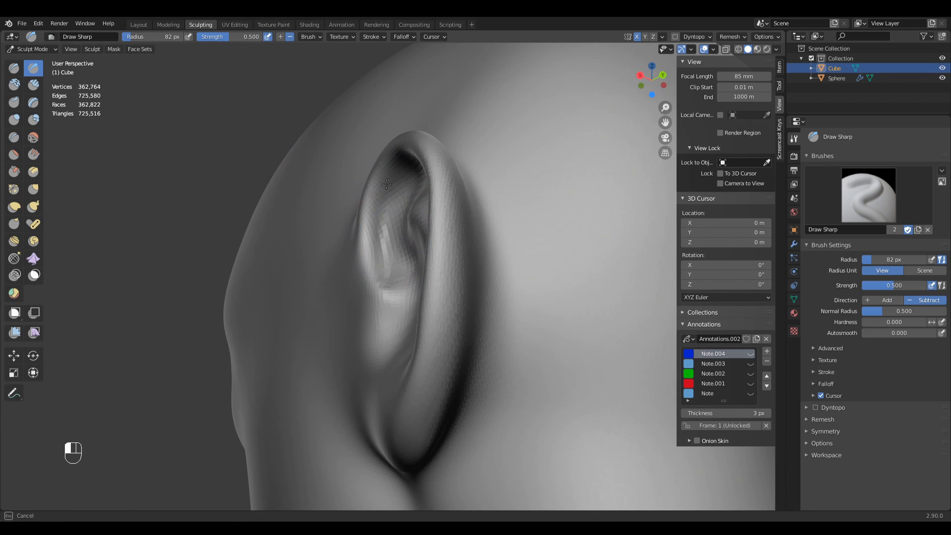
{"action": "middle_click_drag", "start_coordinate": [386, 183], "coordinate": [386, 251]}
{"action": "middle_click_drag", "start_coordinate": [426, 169], "coordinate": [375, 199]}
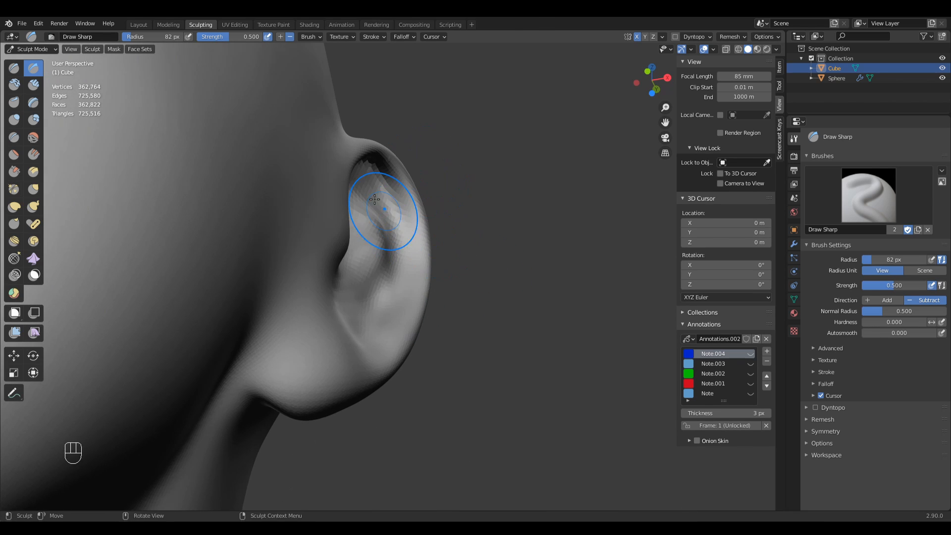
{"action": "middle_click_drag", "start_coordinate": [391, 318], "coordinate": [399, 287]}
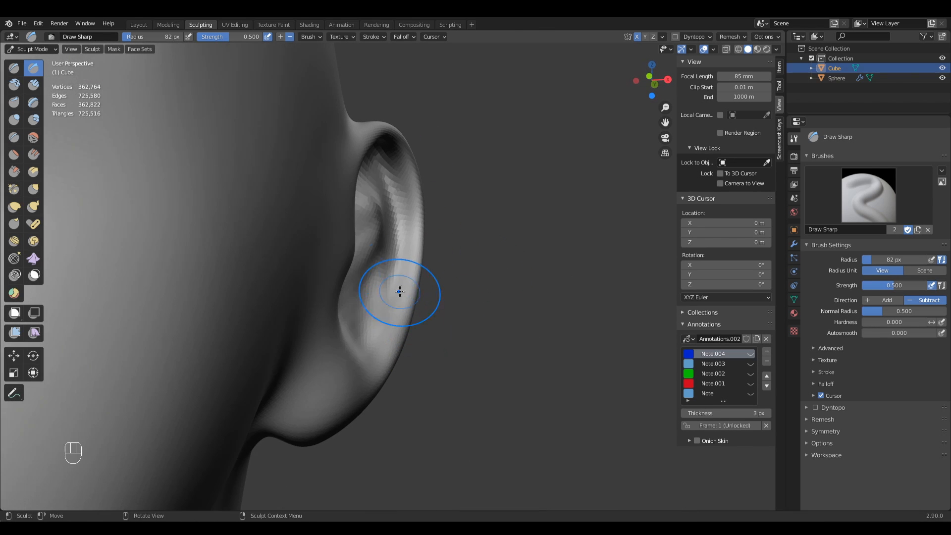
{"action": "left_click_drag", "start_coordinate": [403, 214], "coordinate": [408, 196]}
Smooth the sharpened groove and the surfaces inside the ear.
{"action": "middle_click_drag", "start_coordinate": [421, 223], "coordinate": [332, 229]}
{"action": "mouse_move", "coordinate": [426, 164]}
{"action": "left_mouse_down", "text": "shift"}
{"action": "mouse_move", "coordinate": [455, 187]}
{"action": "mouse_move", "coordinate": [450, 233]}
{"action": "mouse_move", "coordinate": [421, 148]}
{"action": "mouse_move", "coordinate": [408, 169]}
{"action": "left_mouse_up", "text": "shift"}
{"action": "mouse_move", "coordinate": [306, 238]}
{"action": "middle_mouse_down", "text": "ctrl"}
{"action": "mouse_move", "coordinate": [369, 304]}
{"action": "mouse_move", "coordinate": [355, 261]}
{"action": "middle_mouse_up", "text": "ctrl"}
{"action": "mouse_move", "coordinate": [379, 238]}
{"action": "left_mouse_down", "text": "shift"}
{"action": "mouse_move", "coordinate": [396, 230]}
{"action": "mouse_move", "coordinate": [410, 244]}
{"action": "left_mouse_up", "text": "shift"}
{"action": "middle_click_drag", "start_coordinate": [406, 255], "coordinate": [418, 295]}
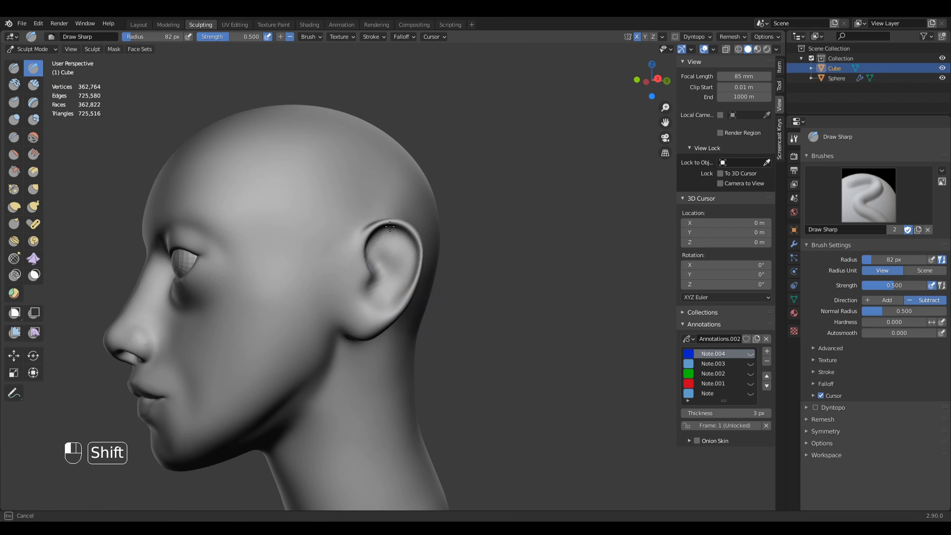
Show the Draw brush's advanced settings and build up the upper front of the ear rim at a 54 px radius.
{"action": "key", "text": "i"}
{"action": "scroll", "coordinate": [418, 237], "scroll_direction": "up", "scroll_amount": 4}
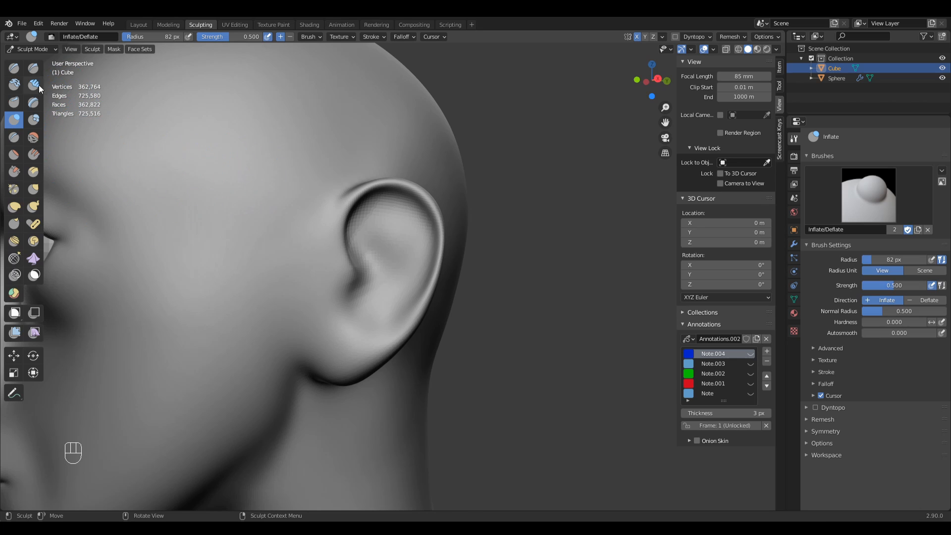
{"action": "left_click", "coordinate": [14, 69]}
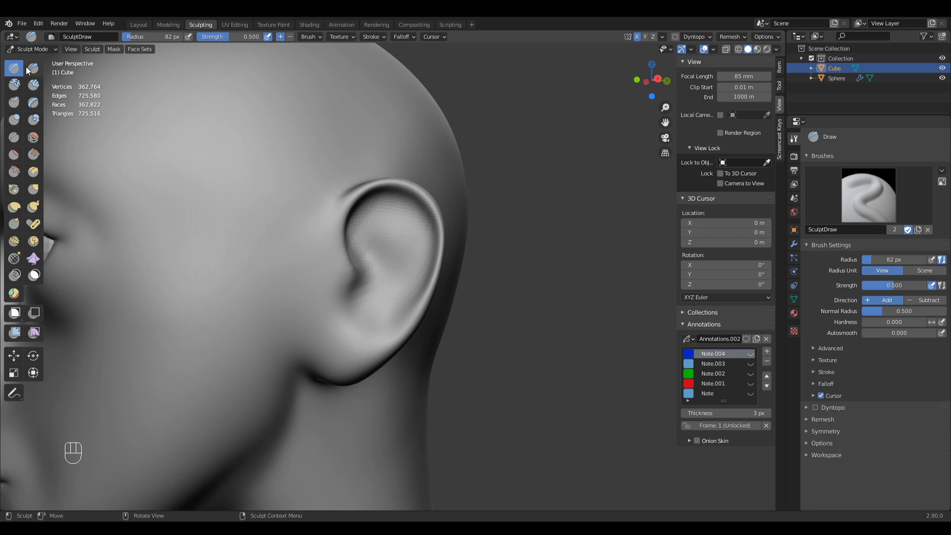
{"action": "left_click", "coordinate": [837, 348]}
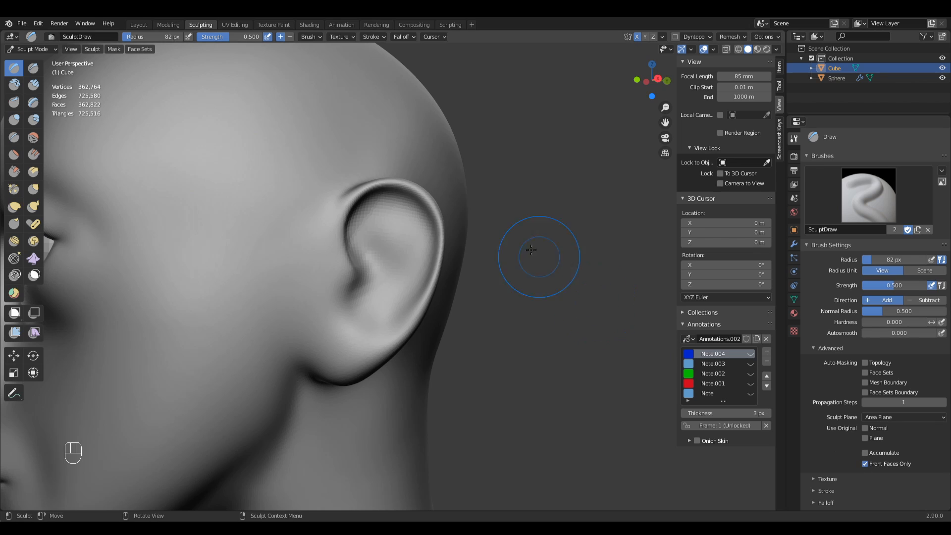
{"action": "middle_click_drag", "start_coordinate": [531, 256], "coordinate": [372, 191]}
{"action": "key", "text": "f"}
{"action": "left_click", "coordinate": [373, 183]}
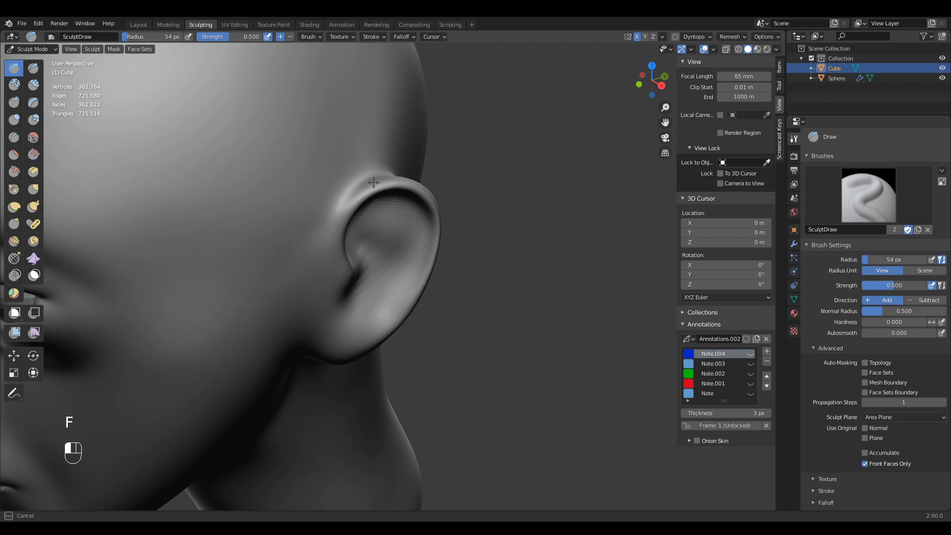
{"action": "left_click_drag", "start_coordinate": [361, 193], "coordinate": [381, 185]}
Thicken the top and back of the ear rim by adding with the Draw brush at a 71 px radius.
{"action": "middle_click_drag", "start_coordinate": [421, 195], "coordinate": [381, 206]}
{"action": "key", "text": "f"}
{"action": "left_click", "coordinate": [417, 191]}
{"action": "left_click_drag", "start_coordinate": [390, 181], "coordinate": [421, 202]}
{"action": "middle_click_drag", "start_coordinate": [425, 213], "coordinate": [386, 234]}
{"action": "left_click_drag", "start_coordinate": [371, 200], "coordinate": [406, 217]}
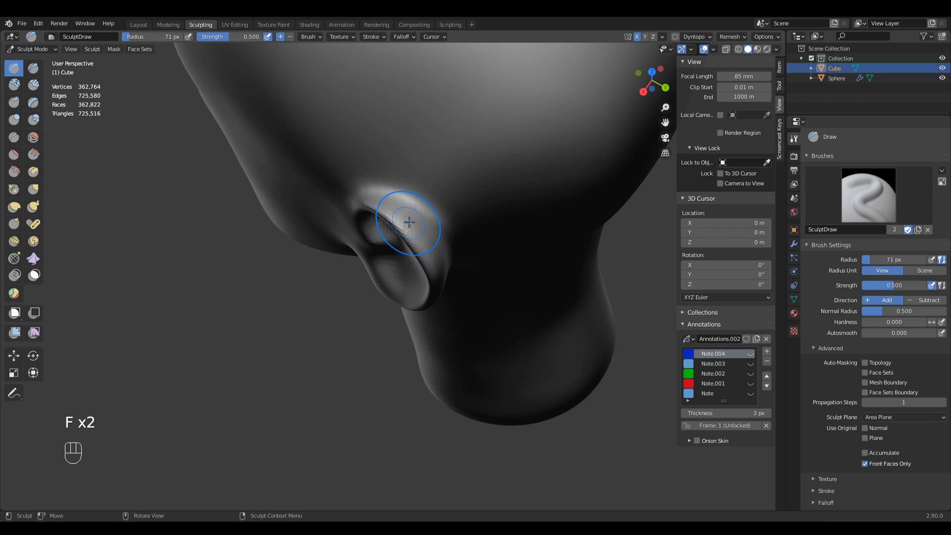
{"action": "middle_click_drag", "start_coordinate": [434, 273], "coordinate": [415, 276]}
{"action": "middle_click_drag", "start_coordinate": [412, 320], "coordinate": [401, 224]}
{"action": "left_click_drag", "start_coordinate": [414, 240], "coordinate": [408, 278]}
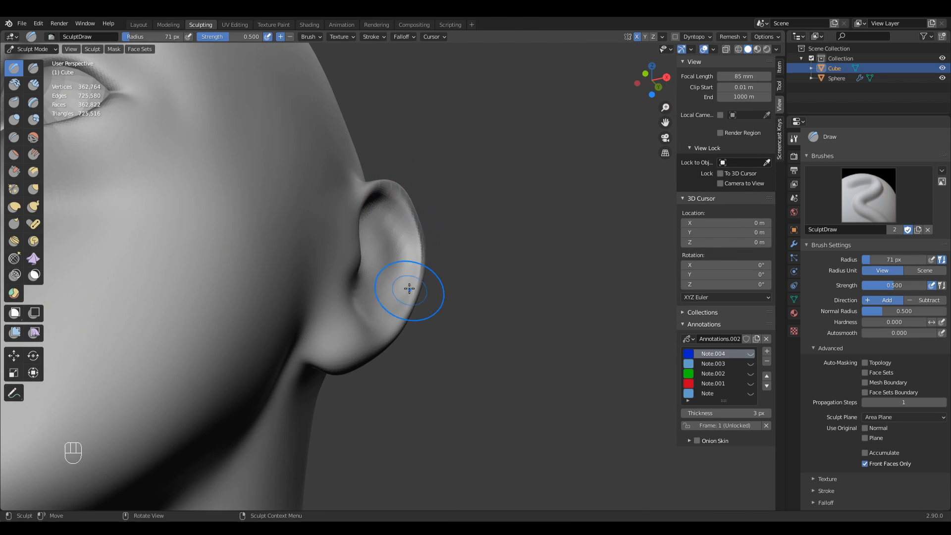
Smooth the built-up rim along the ear's back and top edges.
{"action": "middle_click_drag", "start_coordinate": [480, 248], "coordinate": [435, 272]}
{"action": "left_click_drag", "start_coordinate": [436, 271], "coordinate": [418, 200], "text": "shift"}
{"action": "left_click_drag", "start_coordinate": [358, 184], "coordinate": [421, 203], "text": "shift"}
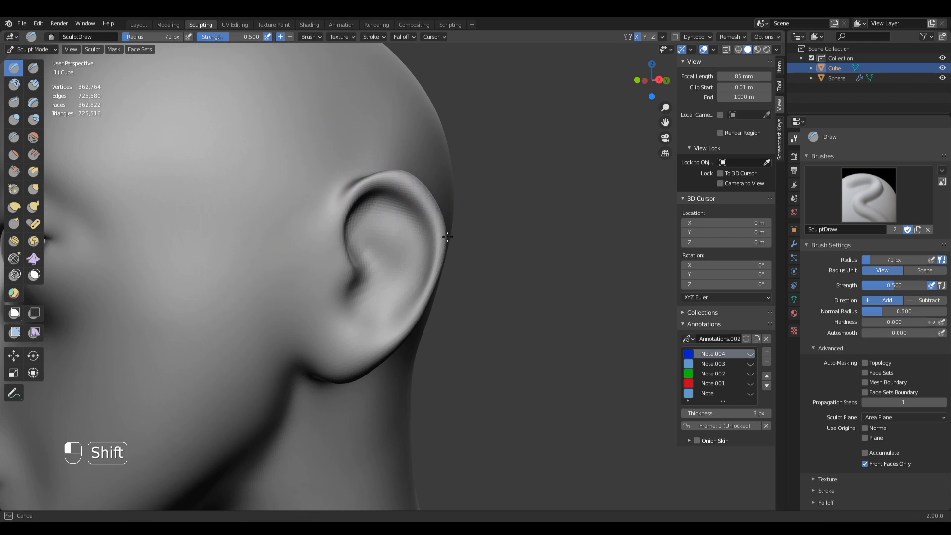
Turn off Front Faces Only for the Draw brush and inflate the ear's outer rim at an 81 px radius.
{"action": "left_click", "coordinate": [865, 464]}
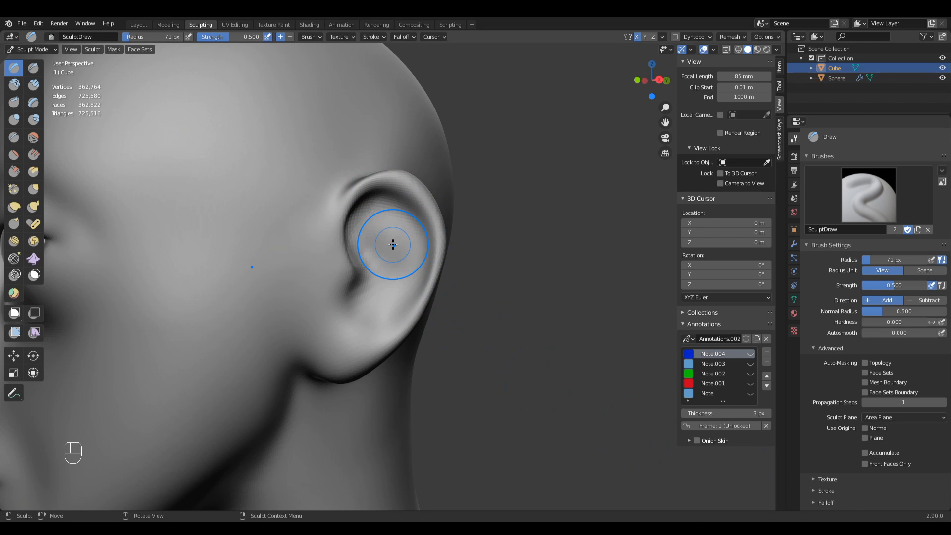
{"action": "key", "text": "i"}
{"action": "mouse_move", "coordinate": [368, 198]}
{"action": "left_mouse_down"}
{"action": "mouse_move", "coordinate": [343, 225]}
{"action": "mouse_move", "coordinate": [411, 192]}
{"action": "mouse_move", "coordinate": [429, 282]}
{"action": "mouse_move", "coordinate": [380, 351]}
{"action": "left_mouse_up"}
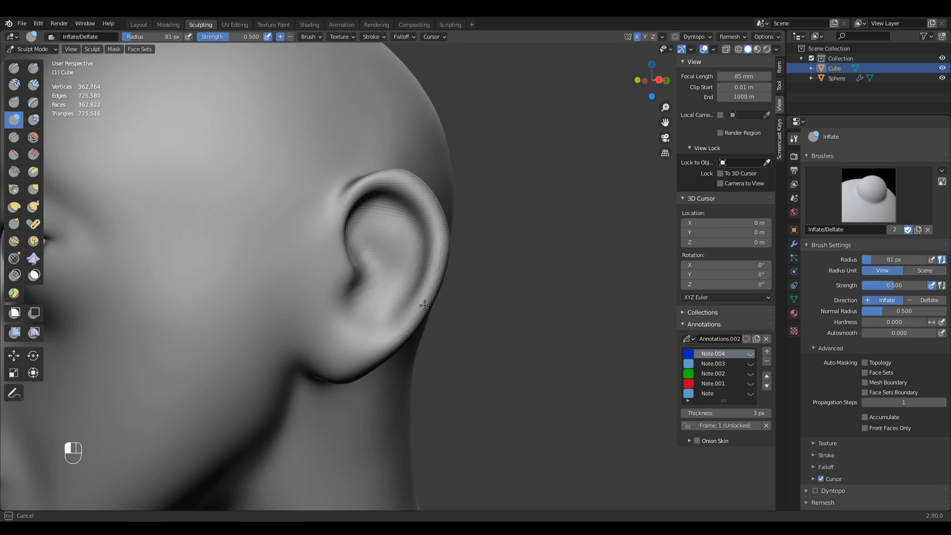
{"action": "middle_click_drag", "start_coordinate": [336, 375], "coordinate": [412, 342]}
Smooth the inflated rim from the top of the ear to the lobe and save the file.
{"action": "left_click_drag", "start_coordinate": [377, 183], "coordinate": [381, 353], "text": "shift"}
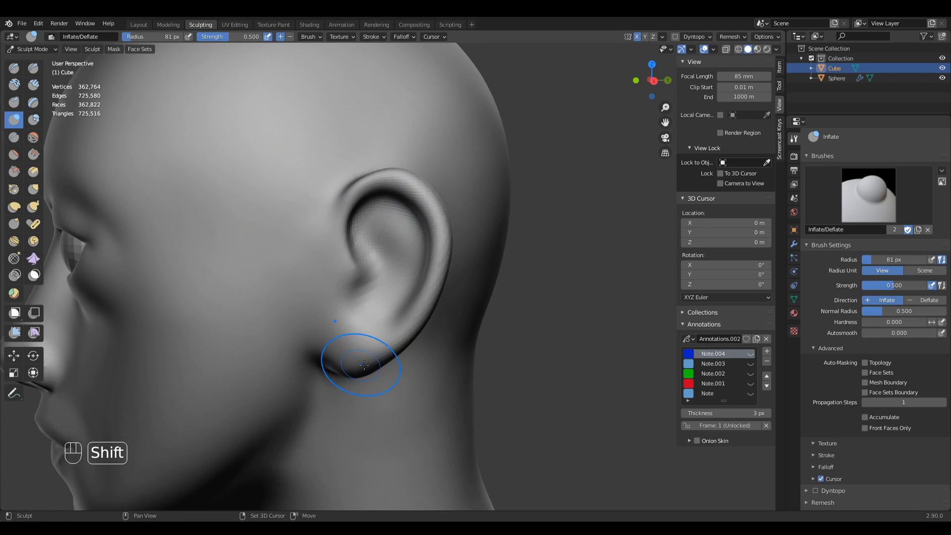
{"action": "mouse_move", "coordinate": [391, 304]}
{"action": "middle_mouse_down"}
{"action": "mouse_move", "coordinate": [479, 297]}
{"action": "mouse_move", "coordinate": [332, 321]}
{"action": "mouse_move", "coordinate": [341, 334]}
{"action": "middle_mouse_up"}
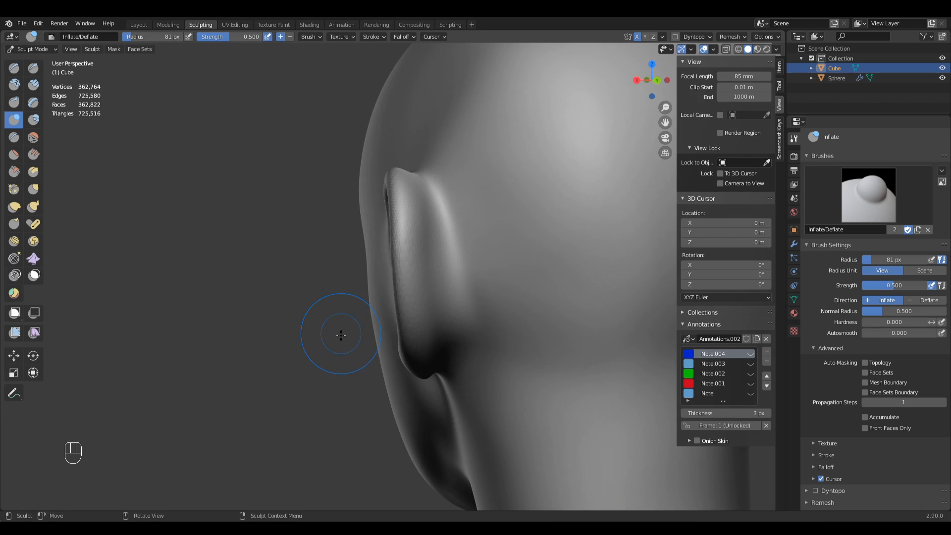
{"action": "middle_click_drag", "start_coordinate": [431, 263], "coordinate": [493, 290]}
{"action": "key", "text": "ctrl+s"}
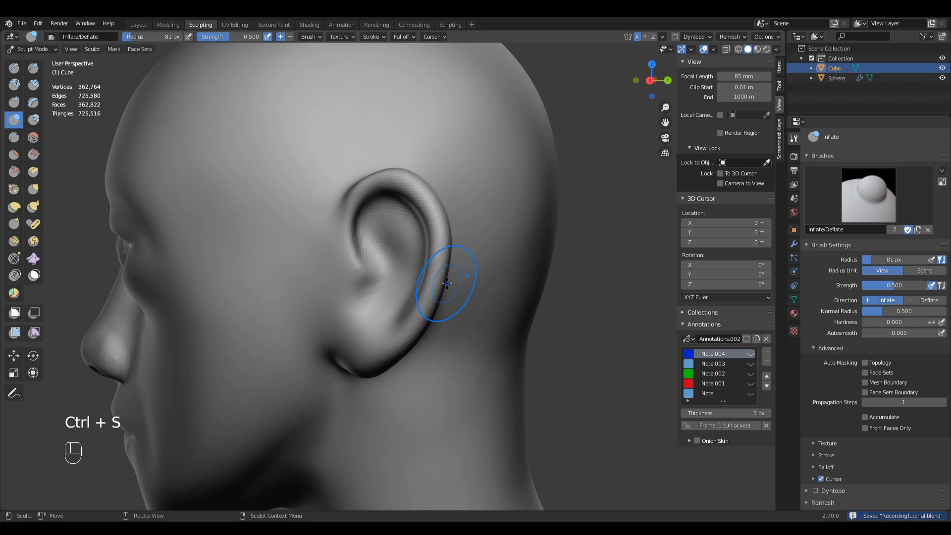
Voxel-remesh the head to even out the mesh around the ear.
{"action": "key", "text": "ctrl"}
{"action": "key", "text": "ctrl+r"}
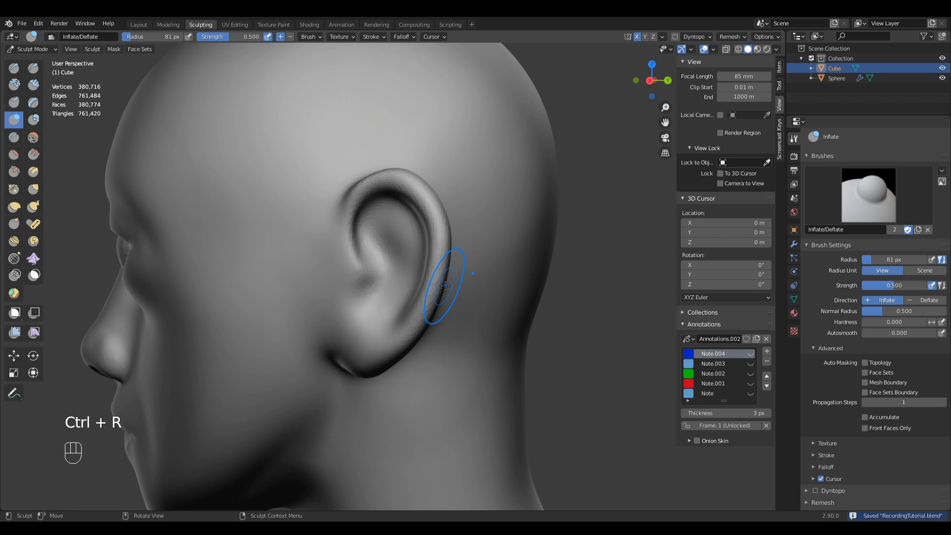
{"action": "middle_click_drag", "start_coordinate": [421, 287], "coordinate": [347, 166]}
{"action": "key", "text": "shift"}
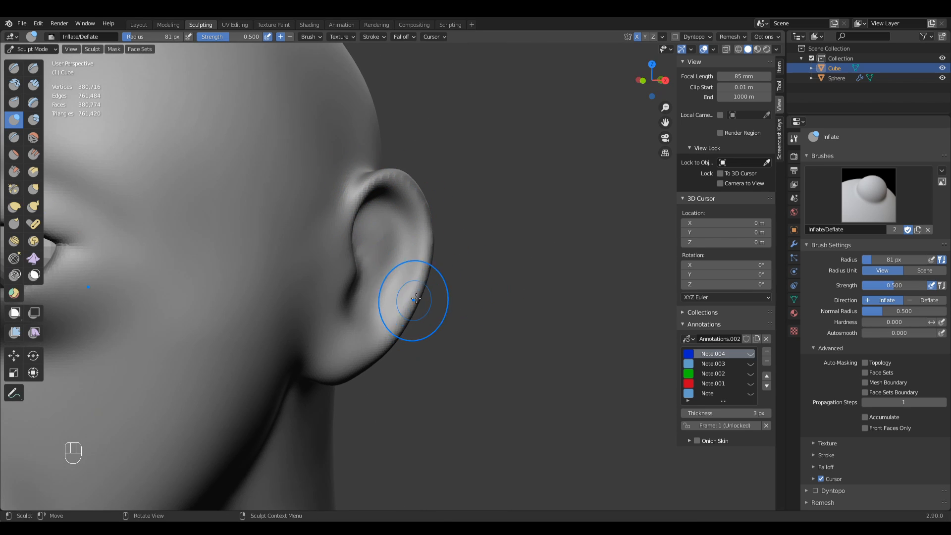
{"action": "mouse_move", "coordinate": [414, 292]}
{"action": "middle_mouse_down"}
{"action": "mouse_move", "coordinate": [371, 277]}
{"action": "mouse_move", "coordinate": [382, 265]}
{"action": "middle_mouse_up"}
Carve the area in front of the ear's inner hollow with Draw Sharp subtracting at a 79 px radius, and smooth it.
{"action": "key", "text": "q"}
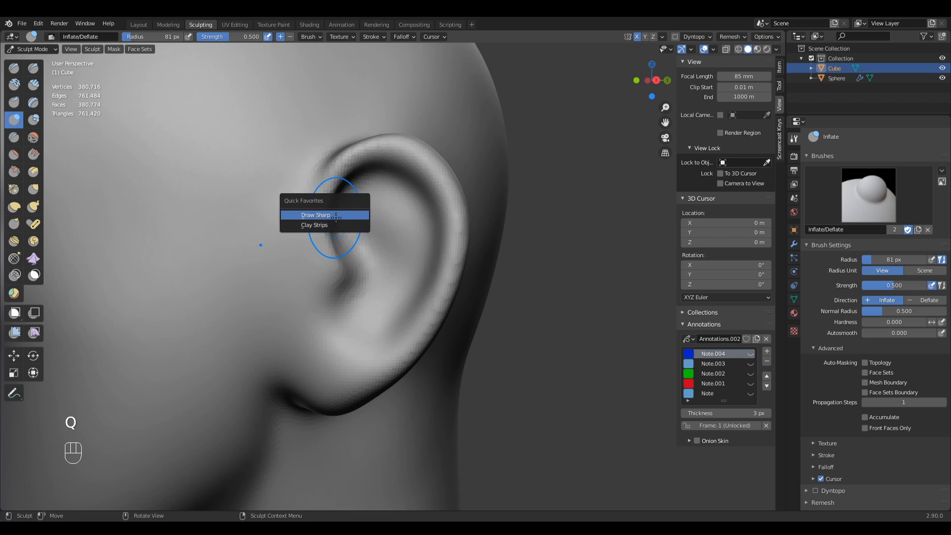
{"action": "left_click", "coordinate": [315, 215]}
{"action": "key", "text": "f"}
{"action": "left_click", "coordinate": [336, 252]}
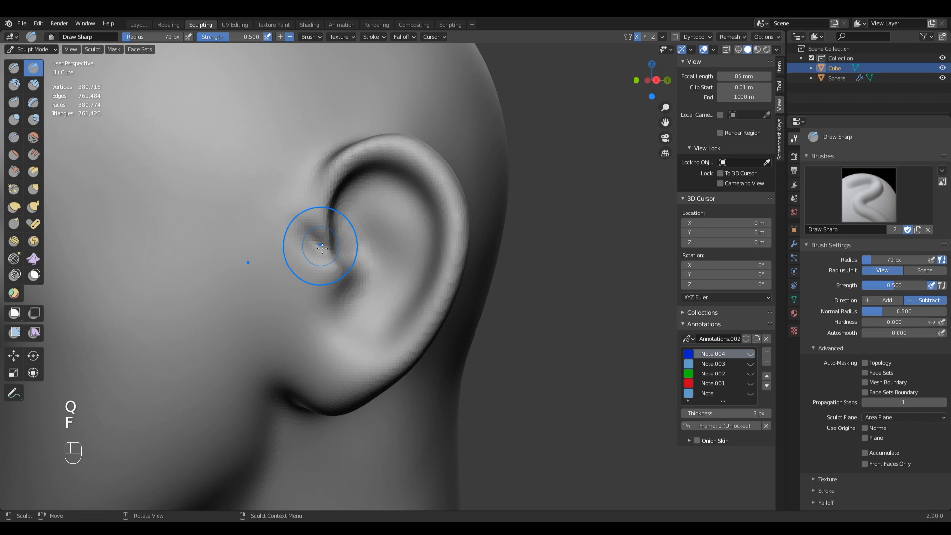
{"action": "left_click_drag", "start_coordinate": [306, 226], "coordinate": [310, 258]}
{"action": "mouse_move", "coordinate": [306, 188]}
{"action": "left_mouse_down", "text": "shift"}
{"action": "mouse_move", "coordinate": [319, 180]}
{"action": "mouse_move", "coordinate": [314, 227]}
{"action": "left_mouse_up", "text": "shift"}
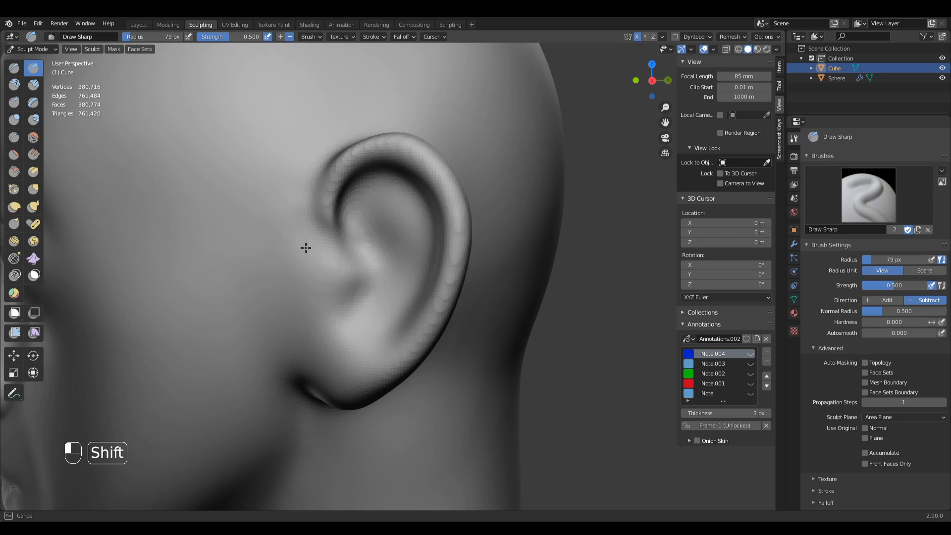
Start the ear's inner fold below the upper rim by adding Clay Strips at an 82 px radius.
{"action": "middle_click_drag", "start_coordinate": [306, 247], "coordinate": [387, 284]}
{"action": "key", "text": "q"}
{"action": "left_click", "coordinate": [364, 299]}
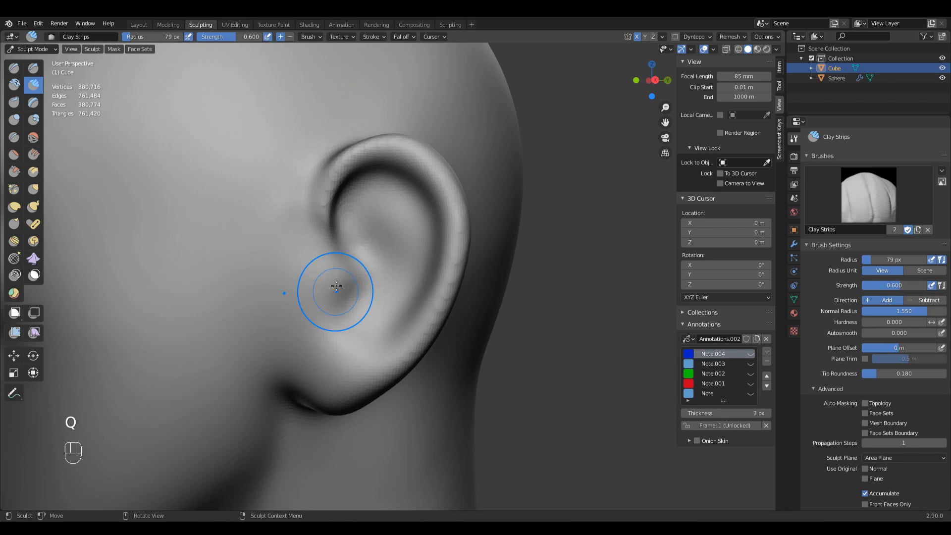
{"action": "key", "text": "f"}
{"action": "left_click", "coordinate": [362, 213]}
{"action": "left_click_drag", "start_coordinate": [361, 212], "coordinate": [361, 233]}
{"action": "key", "text": "f"}
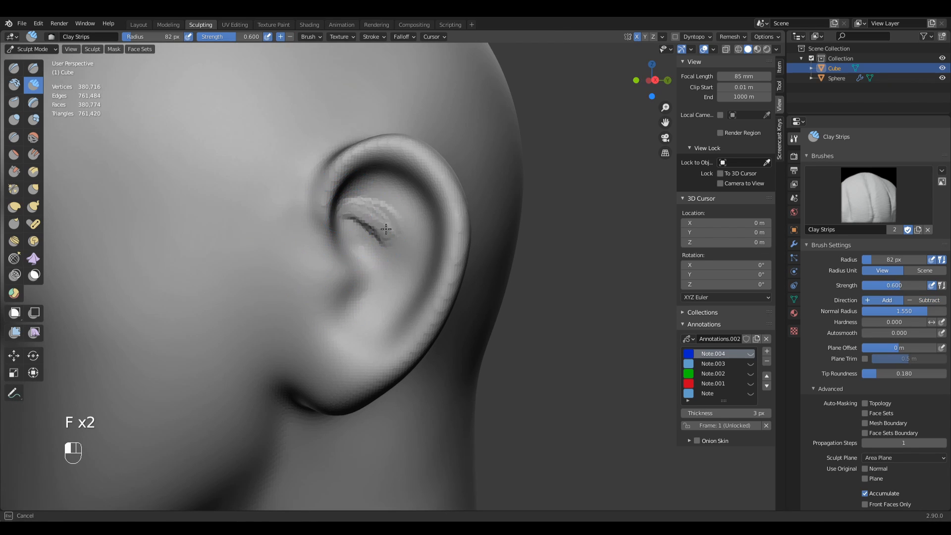
{"action": "middle_click_drag", "start_coordinate": [371, 248], "coordinate": [369, 243]}
Extend the inner fold down toward the lobe with Clay Strips, working up to a 76 px radius.
{"action": "key", "text": "f"}
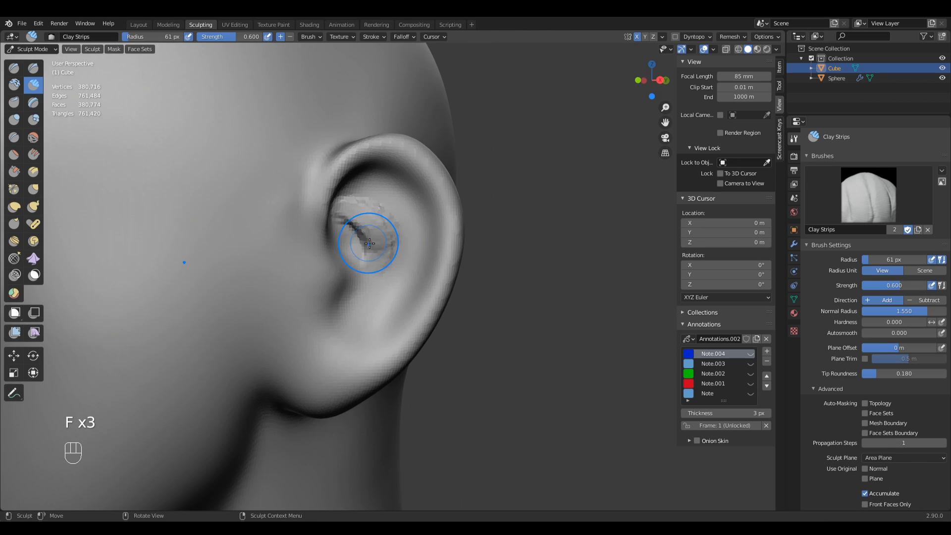
{"action": "key", "text": "f"}
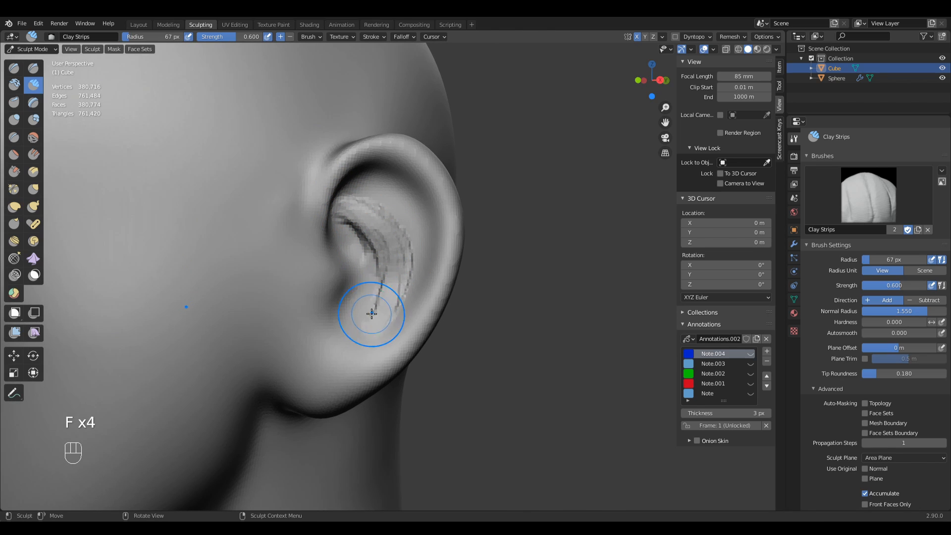
{"action": "left_click", "coordinate": [381, 300]}
{"action": "key", "text": "f"}
{"action": "left_click", "coordinate": [374, 221]}
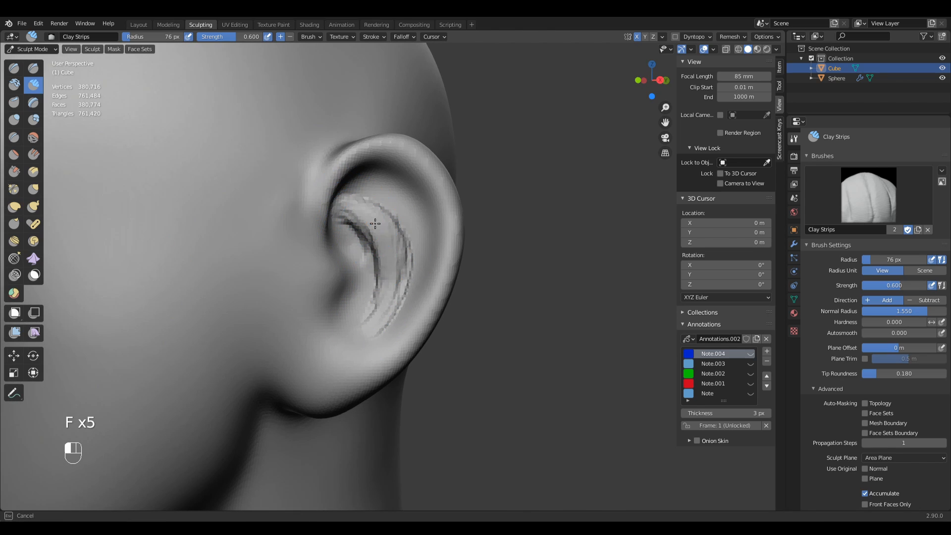
{"action": "left_click_drag", "start_coordinate": [374, 221], "coordinate": [390, 279]}
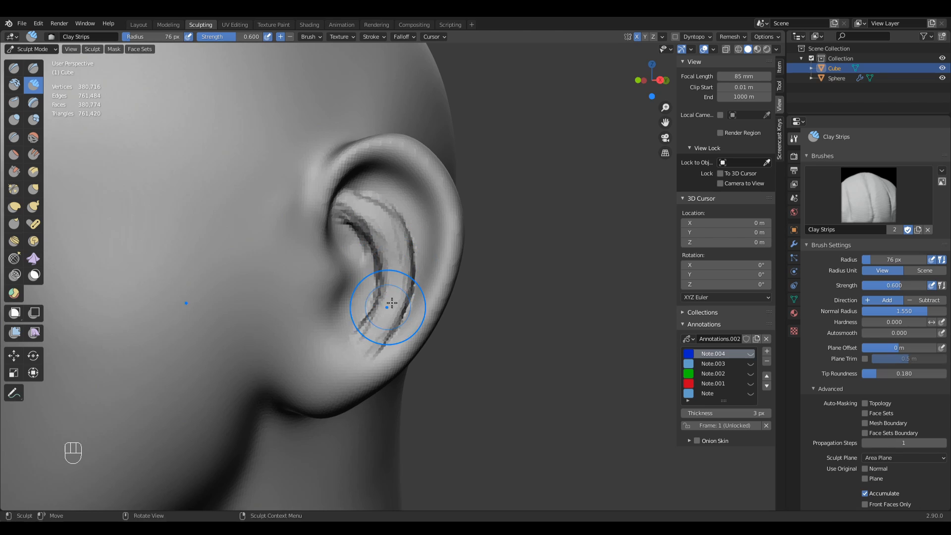
{"action": "mouse_move", "coordinate": [391, 303]}
{"action": "left_mouse_down"}
{"action": "mouse_move", "coordinate": [346, 208]}
{"action": "mouse_move", "coordinate": [378, 319]}
{"action": "left_mouse_up"}
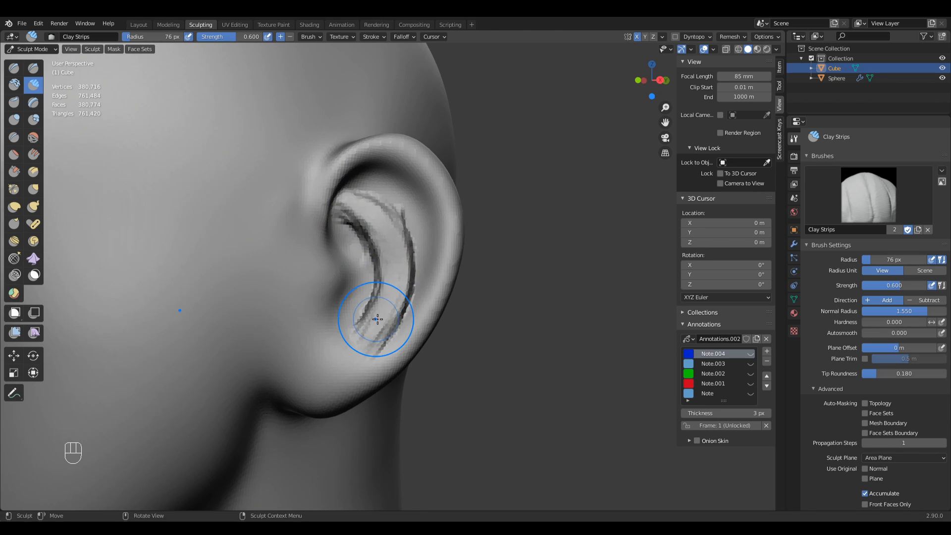
{"action": "left_click_drag", "start_coordinate": [340, 212], "coordinate": [384, 268]}
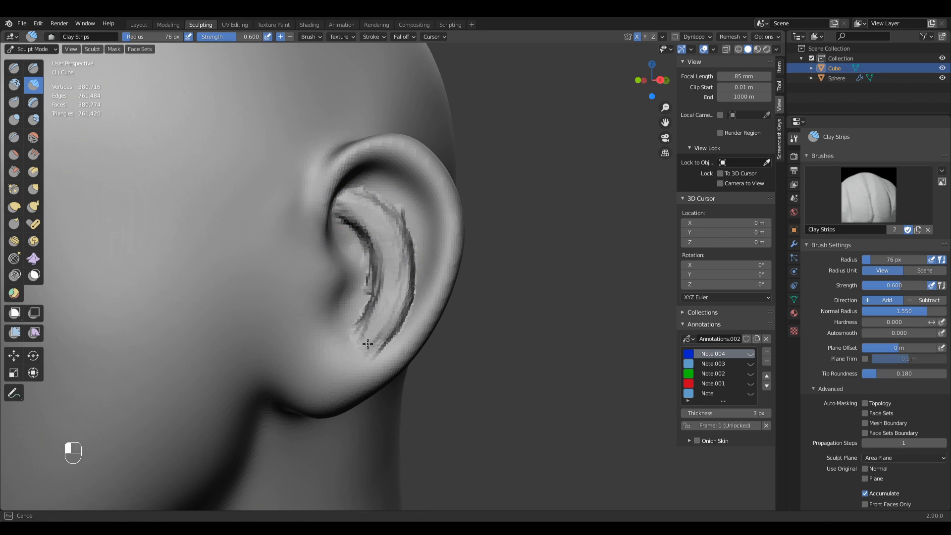
Add the inner fold's upper branch beneath the top of the rim with Clay Strips at a 76 px radius.
{"action": "mouse_move", "coordinate": [368, 344]}
{"action": "middle_mouse_down"}
{"action": "mouse_move", "coordinate": [424, 297]}
{"action": "mouse_move", "coordinate": [416, 311]}
{"action": "middle_mouse_up"}
{"action": "middle_click_drag", "start_coordinate": [417, 258], "coordinate": [392, 202]}
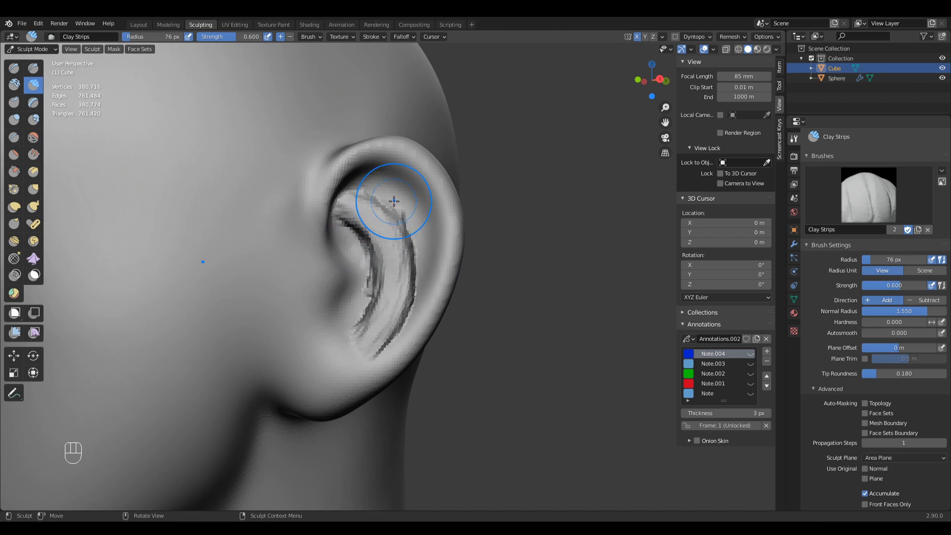
{"action": "left_click_drag", "start_coordinate": [382, 174], "coordinate": [403, 227]}
{"action": "left_click_drag", "start_coordinate": [388, 184], "coordinate": [396, 259]}
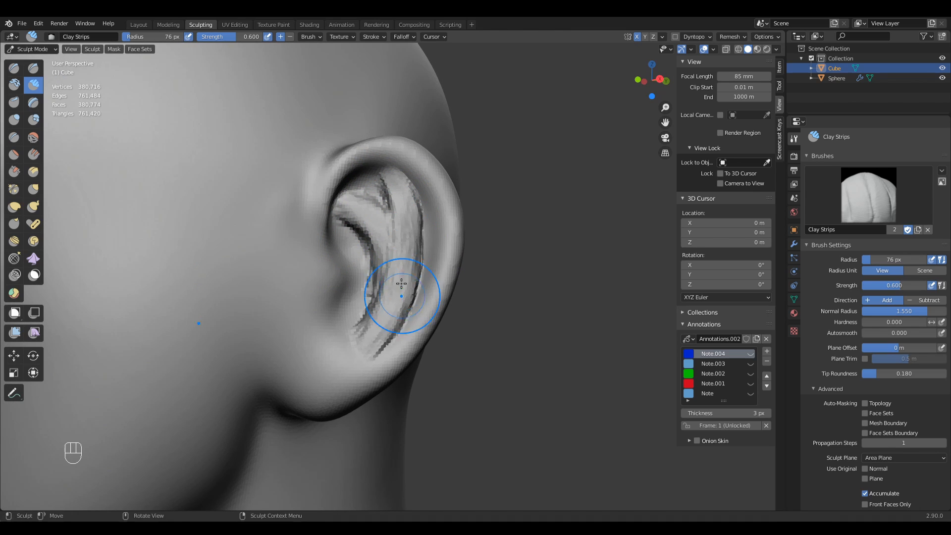
Fill the area between the inner fold and the ear's back rim with Clay Strips at an 81 px radius.
{"action": "middle_click_drag", "start_coordinate": [401, 284], "coordinate": [415, 268]}
{"action": "key", "text": "f"}
{"action": "left_click", "coordinate": [425, 240]}
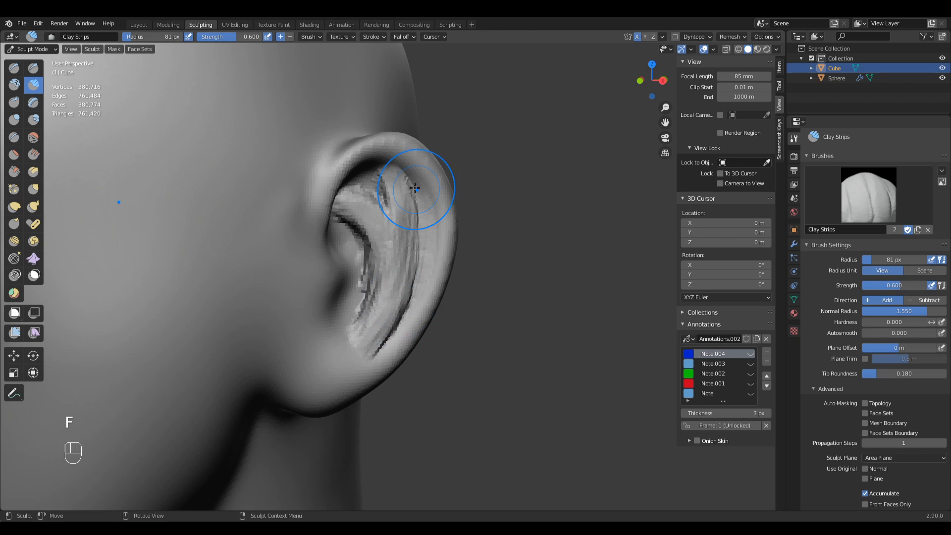
{"action": "left_click_drag", "start_coordinate": [384, 342], "coordinate": [416, 168]}
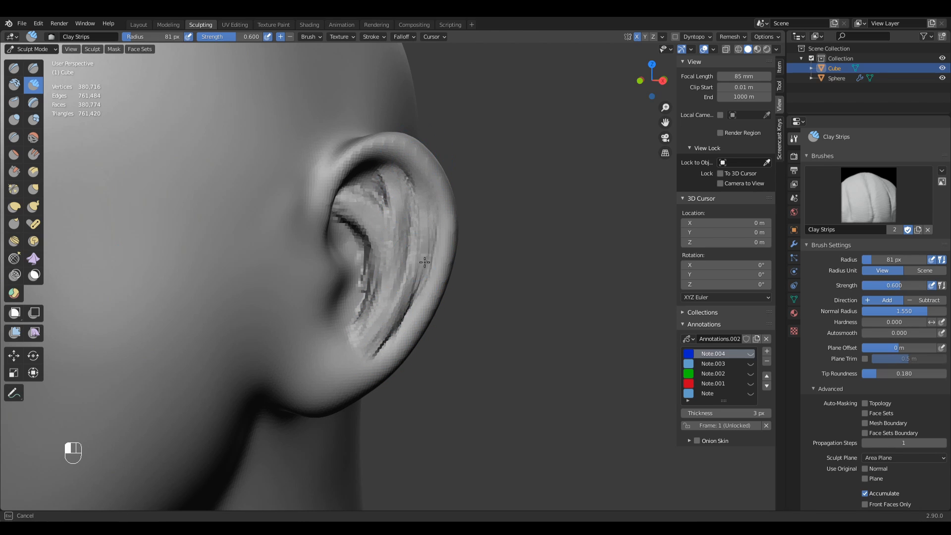
{"action": "left_click_drag", "start_coordinate": [424, 262], "coordinate": [421, 270]}
Smooth the Clay Strips strokes along the inner fold and around the ear's hollow.
{"action": "left_click_drag", "start_coordinate": [421, 337], "coordinate": [403, 281], "text": "shift"}
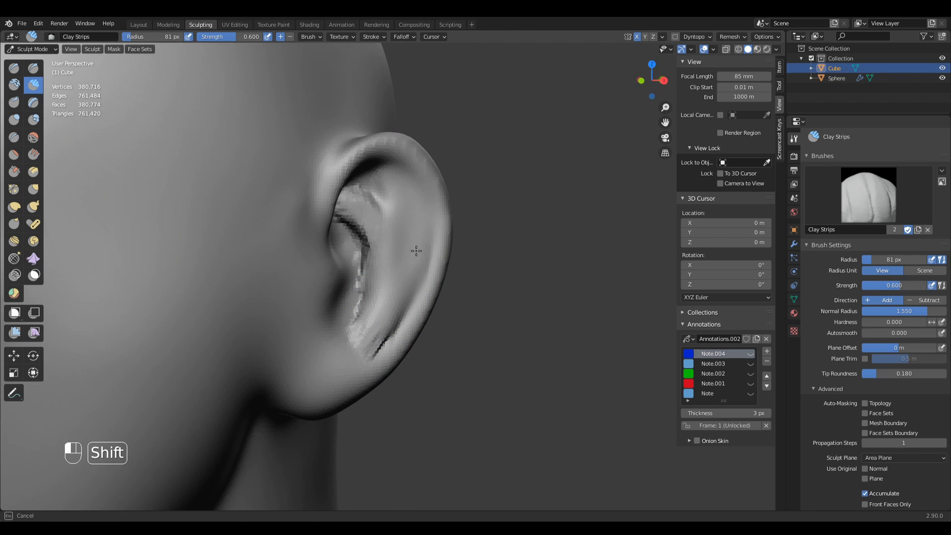
{"action": "left_click_drag", "start_coordinate": [363, 365], "coordinate": [418, 240], "text": "shift"}
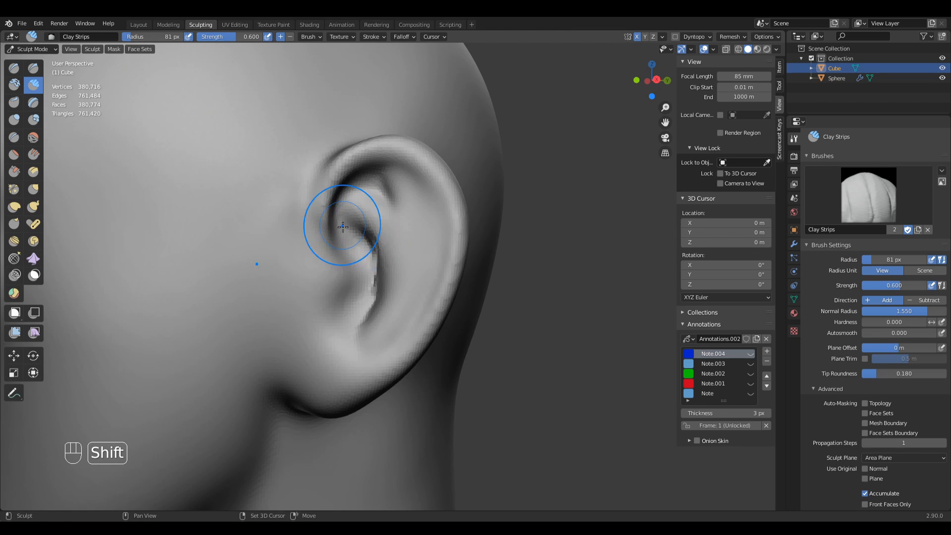
{"action": "left_click_drag", "start_coordinate": [340, 219], "coordinate": [356, 260], "text": "shift"}
Rebuild the inner fold and its upper branch with more Clay Strips at an 81 px radius, and smooth them.
{"action": "middle_click_drag", "start_coordinate": [356, 260], "coordinate": [433, 263]}
{"action": "mouse_move", "coordinate": [364, 225]}
{"action": "middle_mouse_down"}
{"action": "mouse_move", "coordinate": [358, 209]}
{"action": "mouse_move", "coordinate": [382, 223]}
{"action": "middle_mouse_up"}
{"action": "left_click_drag", "start_coordinate": [382, 223], "coordinate": [397, 288]}
{"action": "left_click_drag", "start_coordinate": [391, 252], "coordinate": [393, 242]}
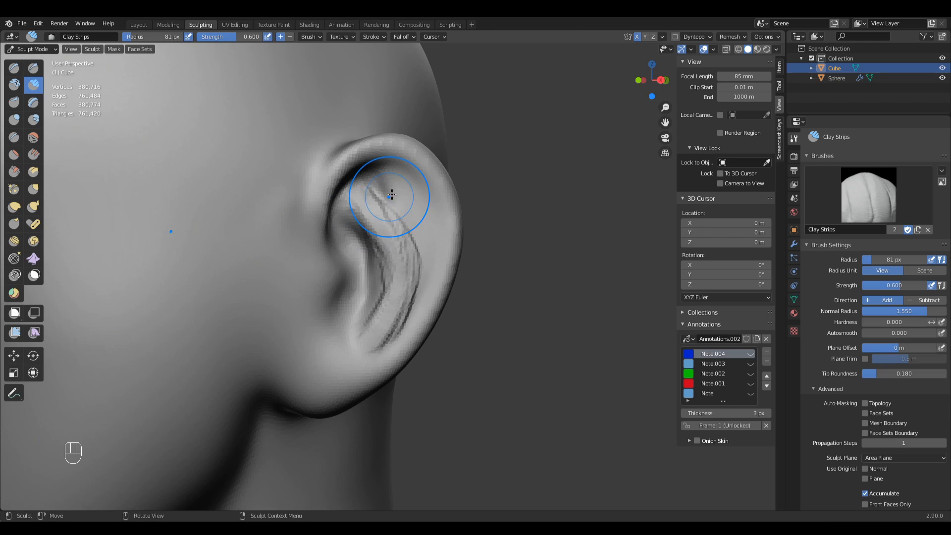
{"action": "left_click_drag", "start_coordinate": [391, 195], "coordinate": [416, 214]}
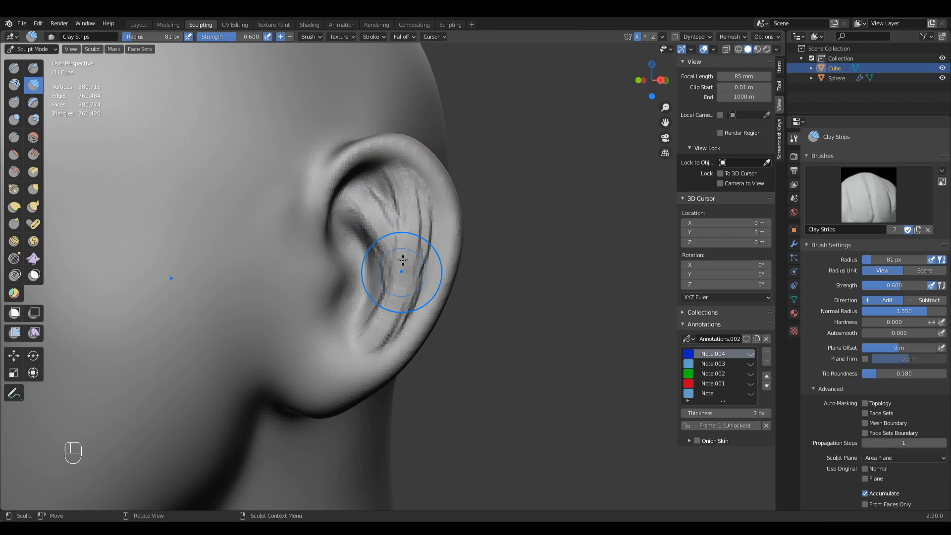
{"action": "mouse_move", "coordinate": [403, 260]}
{"action": "left_mouse_down", "text": "shift"}
{"action": "mouse_move", "coordinate": [392, 194]}
{"action": "mouse_move", "coordinate": [389, 306]}
{"action": "left_mouse_up", "text": "shift"}
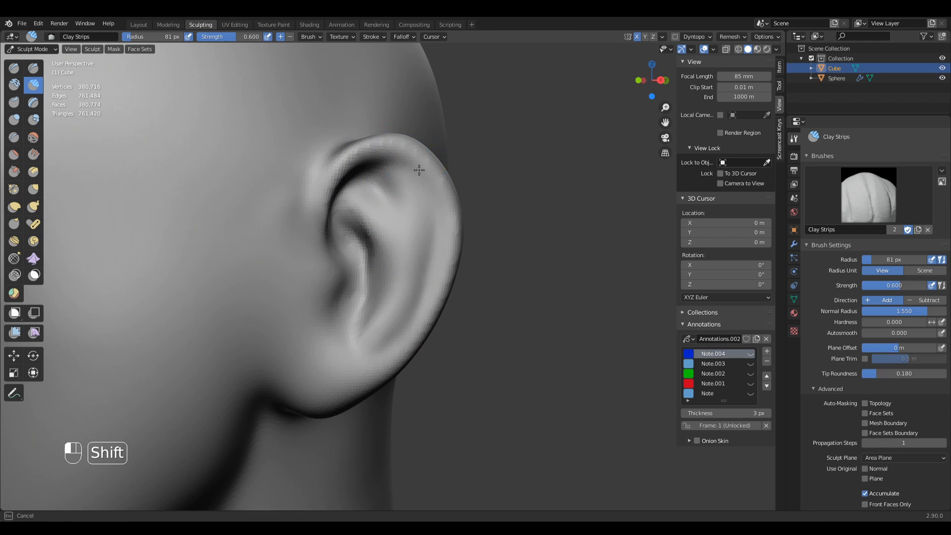
Reshape the edges of the ear's inner hollow with the Grab brush, starting at a 103 px radius.
{"action": "mouse_move", "coordinate": [345, 291]}
{"action": "middle_mouse_down"}
{"action": "mouse_move", "coordinate": [378, 291]}
{"action": "mouse_move", "coordinate": [375, 282]}
{"action": "middle_mouse_up"}
{"action": "key", "text": "g"}
{"action": "key", "text": "f"}
{"action": "left_click", "coordinate": [390, 287]}
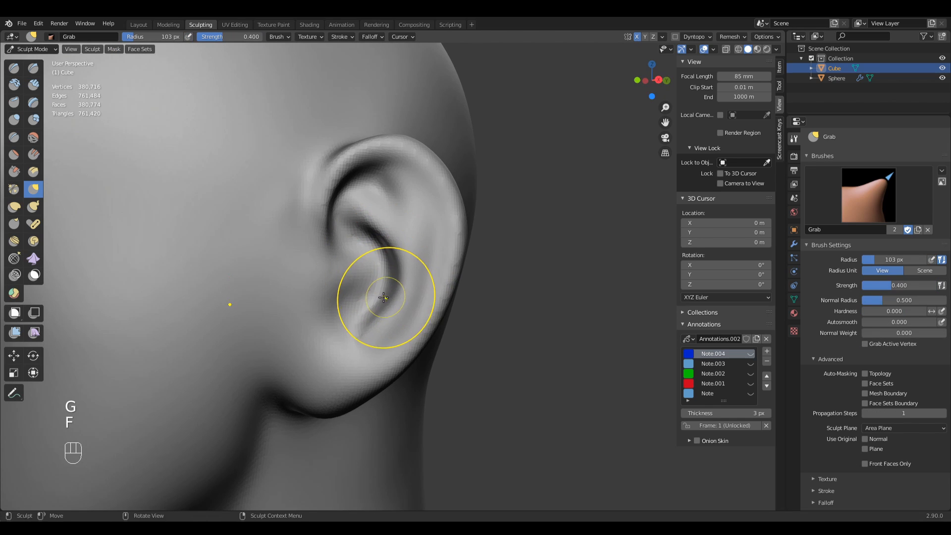
{"action": "middle_click_drag", "start_coordinate": [377, 298], "coordinate": [353, 286]}
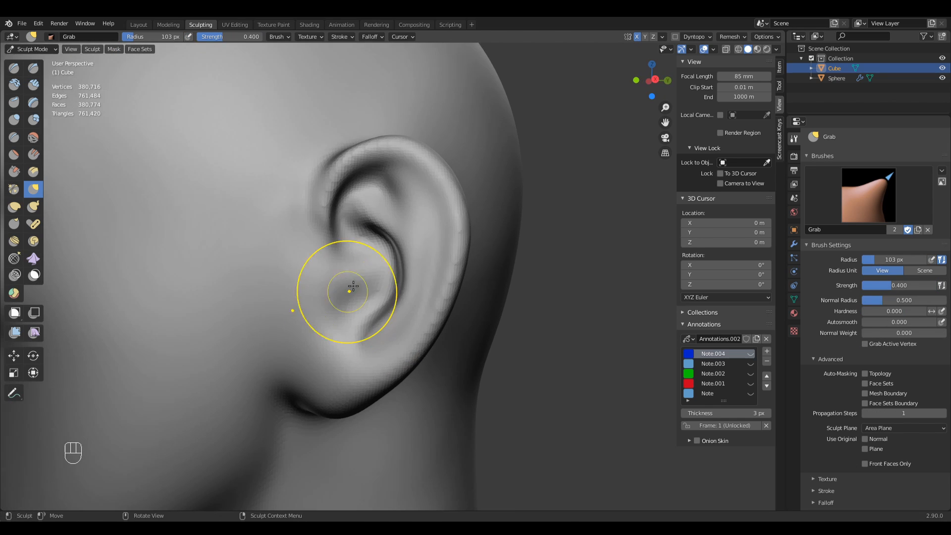
{"action": "left_click_drag", "start_coordinate": [366, 273], "coordinate": [357, 285]}
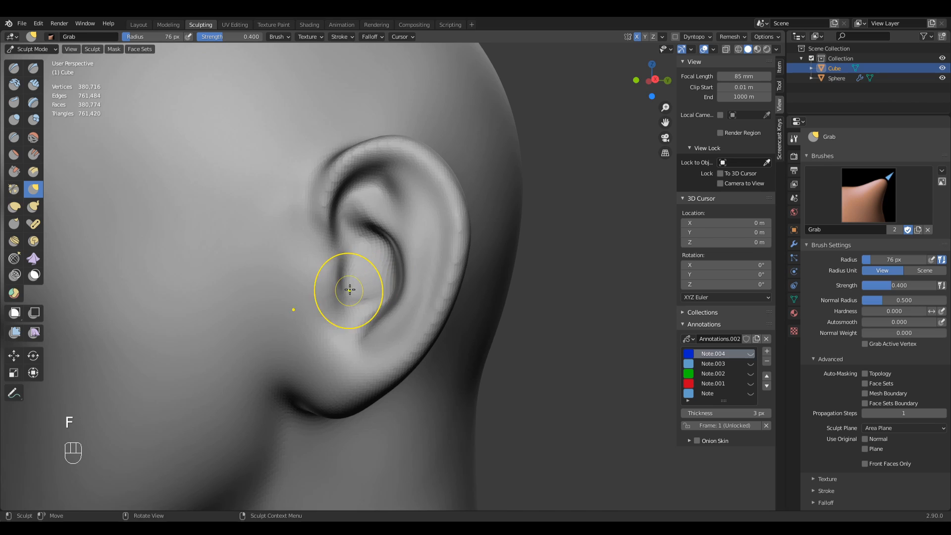
Pull the tragus backward over the ear's hollow with the Grab brush at an 86 px radius.
{"action": "mouse_move", "coordinate": [350, 289]}
{"action": "middle_mouse_down"}
{"action": "mouse_move", "coordinate": [374, 292]}
{"action": "mouse_move", "coordinate": [363, 271]}
{"action": "mouse_move", "coordinate": [355, 291]}
{"action": "middle_mouse_up"}
{"action": "key", "text": "f"}
{"action": "left_click", "coordinate": [320, 280]}
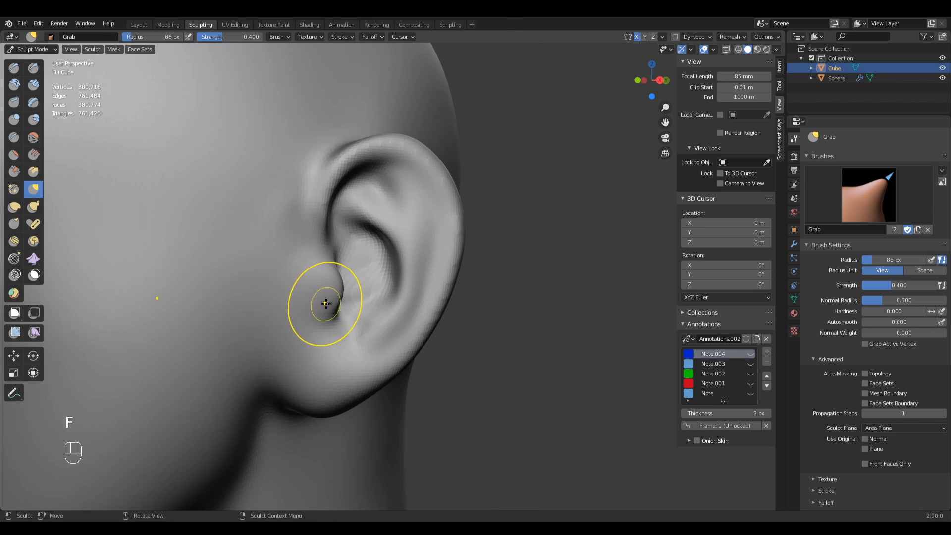
{"action": "left_click_drag", "start_coordinate": [326, 304], "coordinate": [343, 314]}
{"action": "left_click_drag", "start_coordinate": [339, 269], "coordinate": [339, 314]}
{"action": "mouse_move", "coordinate": [340, 314]}
{"action": "middle_mouse_down"}
{"action": "mouse_move", "coordinate": [352, 278]}
{"action": "mouse_move", "coordinate": [325, 272]}
{"action": "mouse_move", "coordinate": [349, 252]}
{"action": "middle_mouse_up"}
Extend the front end of the ear rim into the hollow with the Draw brush at a 54 px radius.
{"action": "key", "text": "x"}
{"action": "key", "text": "f"}
{"action": "left_click", "coordinate": [377, 221]}
{"action": "middle_click_drag", "start_coordinate": [349, 251], "coordinate": [321, 207], "text": "ctrl"}
{"action": "key", "text": "f"}
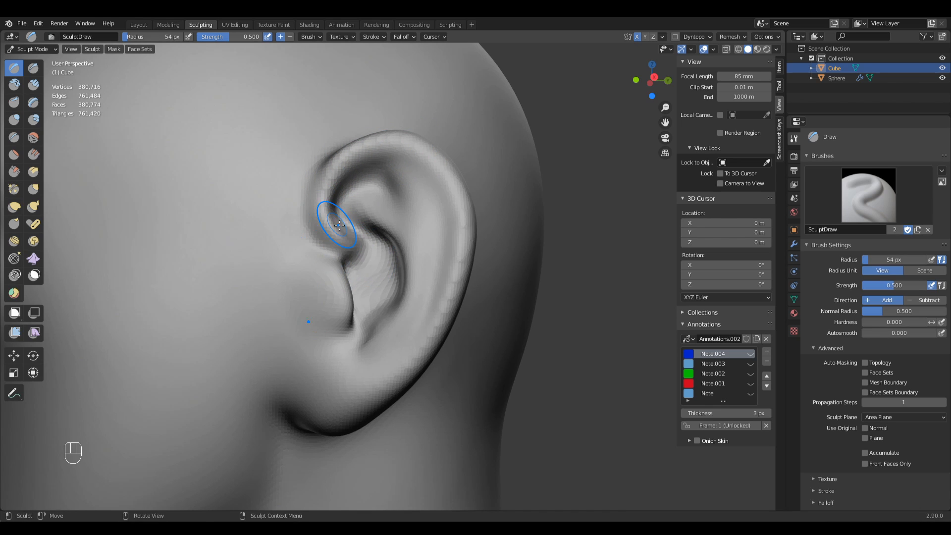
{"action": "mouse_move", "coordinate": [339, 225]}
{"action": "middle_mouse_down"}
{"action": "mouse_move", "coordinate": [340, 196]}
{"action": "mouse_move", "coordinate": [347, 335]}
{"action": "mouse_move", "coordinate": [388, 276]}
{"action": "mouse_move", "coordinate": [432, 247]}
{"action": "middle_mouse_up"}
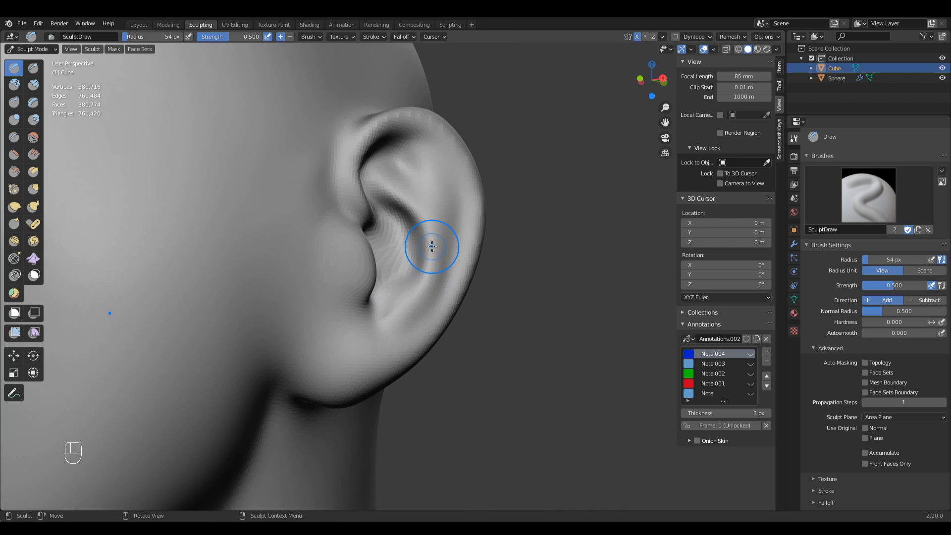
Sculpt the notch between the tragus and the lobe with the Draw brush at a 57 px radius.
{"action": "middle_click_drag", "start_coordinate": [396, 317], "coordinate": [380, 343], "text": "ctrl"}
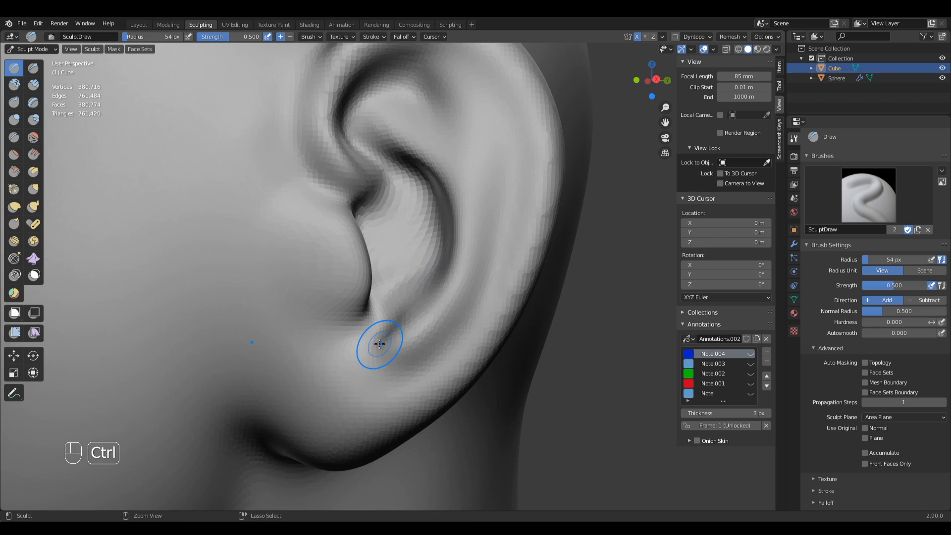
{"action": "key", "text": "f"}
{"action": "left_click", "coordinate": [386, 349]}
{"action": "mouse_move", "coordinate": [375, 353]}
{"action": "left_mouse_down"}
{"action": "mouse_move", "coordinate": [347, 358]}
{"action": "mouse_move", "coordinate": [346, 338]}
{"action": "mouse_move", "coordinate": [352, 349]}
{"action": "left_mouse_up"}
{"action": "left_click_drag", "start_coordinate": [327, 312], "coordinate": [340, 346]}
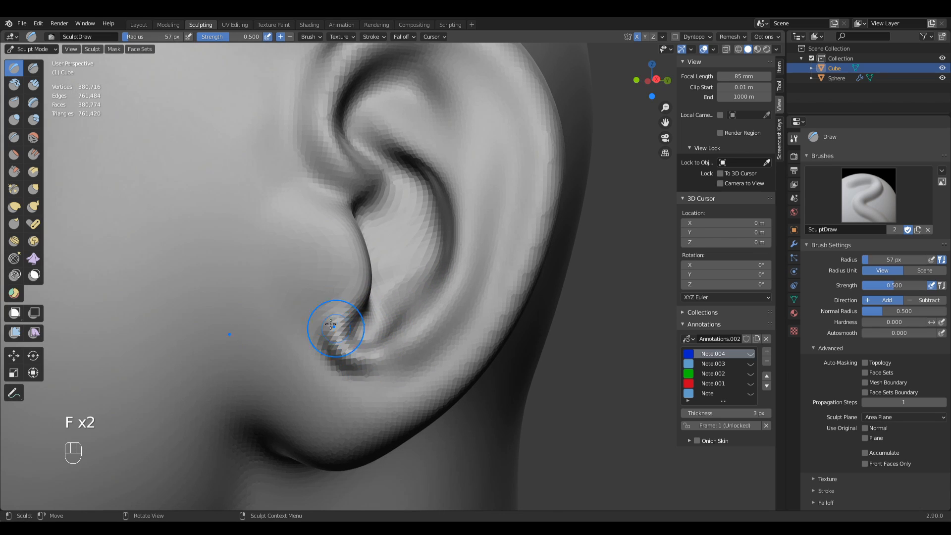
Refine the tragus and the lower end of the inner fold with the Draw brush at a 78 px radius.
{"action": "key", "text": "f"}
{"action": "left_click", "coordinate": [364, 261]}
{"action": "middle_click_drag", "start_coordinate": [374, 257], "coordinate": [342, 259]}
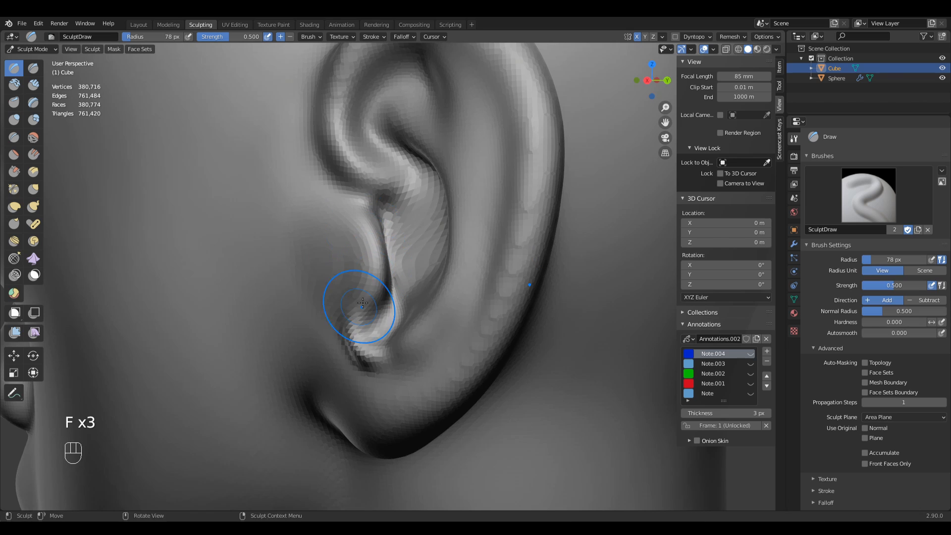
{"action": "middle_click_drag", "start_coordinate": [350, 302], "coordinate": [350, 251]}
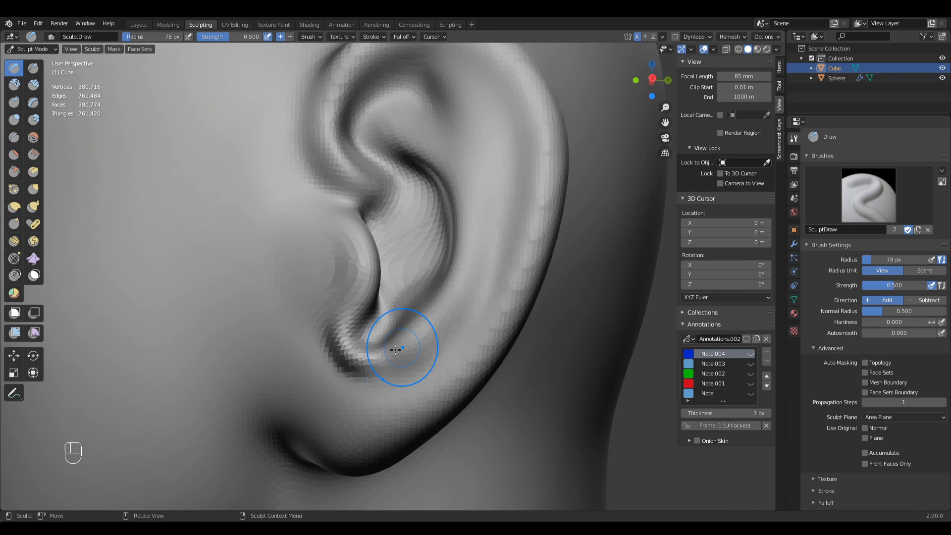
{"action": "mouse_move", "coordinate": [391, 348]}
{"action": "left_mouse_down"}
{"action": "mouse_move", "coordinate": [443, 298]}
{"action": "mouse_move", "coordinate": [458, 243]}
{"action": "left_mouse_up"}
{"action": "mouse_move", "coordinate": [458, 237]}
{"action": "middle_mouse_down", "text": "ctrl"}
{"action": "mouse_move", "coordinate": [427, 314]}
{"action": "mouse_move", "coordinate": [461, 316]}
{"action": "middle_mouse_up", "text": "ctrl"}
{"action": "mouse_move", "coordinate": [369, 339]}
{"action": "left_mouse_down"}
{"action": "mouse_move", "coordinate": [429, 284]}
{"action": "mouse_move", "coordinate": [416, 198]}
{"action": "mouse_move", "coordinate": [396, 213]}
{"action": "left_mouse_up"}
{"action": "mouse_move", "coordinate": [397, 213]}
{"action": "middle_mouse_down"}
{"action": "mouse_move", "coordinate": [397, 261]}
{"action": "mouse_move", "coordinate": [367, 221]}
{"action": "middle_mouse_up"}
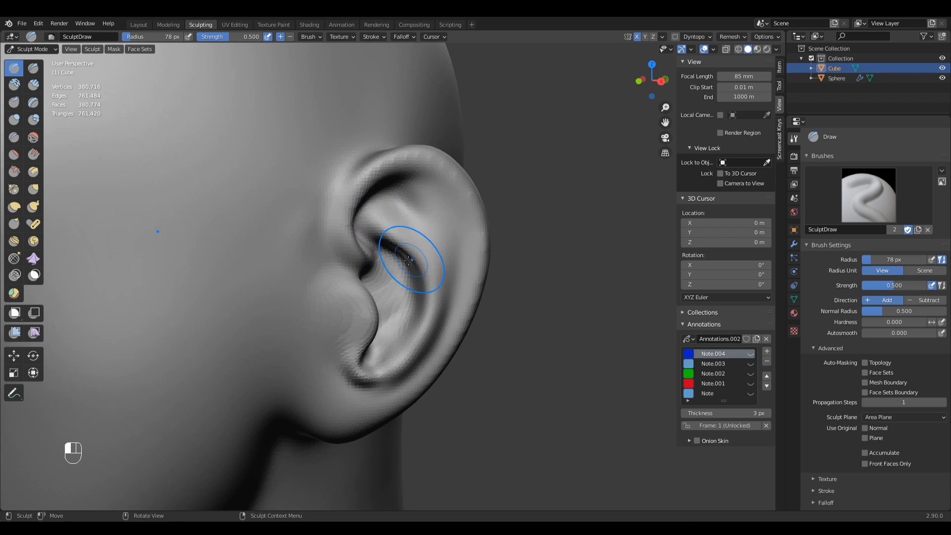
Define the inner fold with the Draw brush at 53 px, and carve the groove inside the back rim at 32 px.
{"action": "key", "text": "f"}
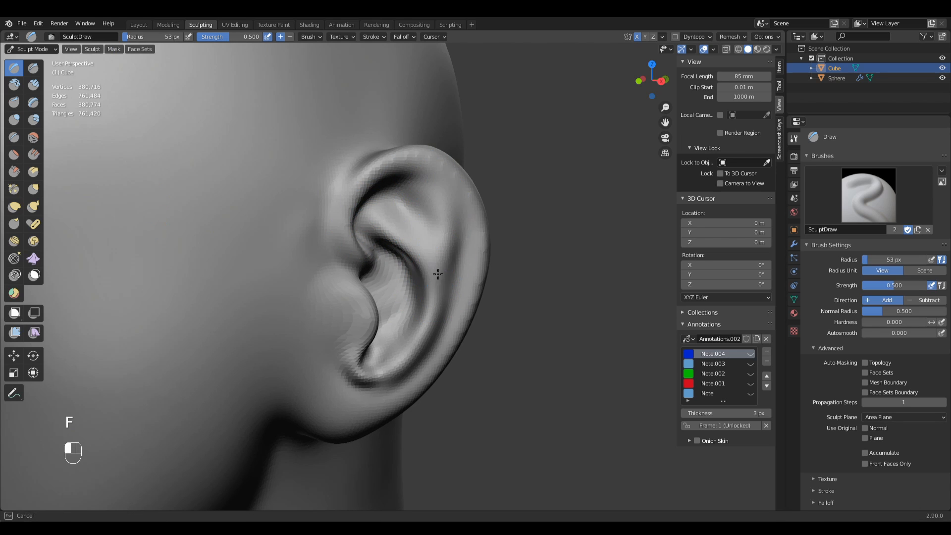
{"action": "left_click", "coordinate": [448, 230]}
{"action": "key", "text": "f"}
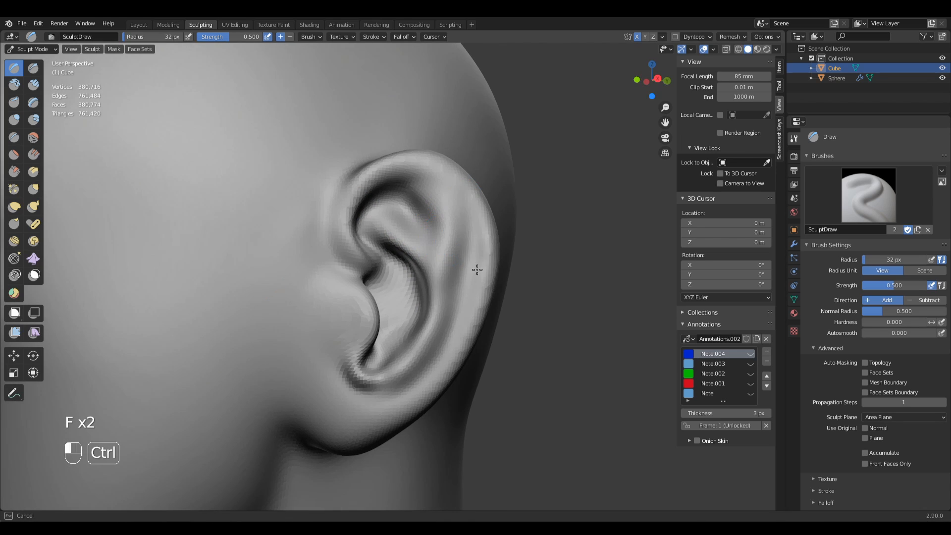
{"action": "left_click", "coordinate": [453, 211]}
{"action": "left_click_drag", "start_coordinate": [466, 260], "coordinate": [430, 365], "text": "ctrl"}
Examine the whole head and its ears from the front, side and three-quarter views.
{"action": "mouse_move", "coordinate": [476, 259]}
{"action": "middle_mouse_down", "text": "ctrl"}
{"action": "mouse_move", "coordinate": [386, 395]}
{"action": "mouse_move", "coordinate": [372, 446]}
{"action": "middle_mouse_up", "text": "ctrl"}
{"action": "middle_click_drag", "start_coordinate": [438, 341], "coordinate": [508, 357]}
{"action": "middle_click_drag", "start_coordinate": [519, 199], "coordinate": [556, 182]}
{"action": "middle_click_drag", "start_coordinate": [527, 220], "coordinate": [588, 187], "text": "shift"}
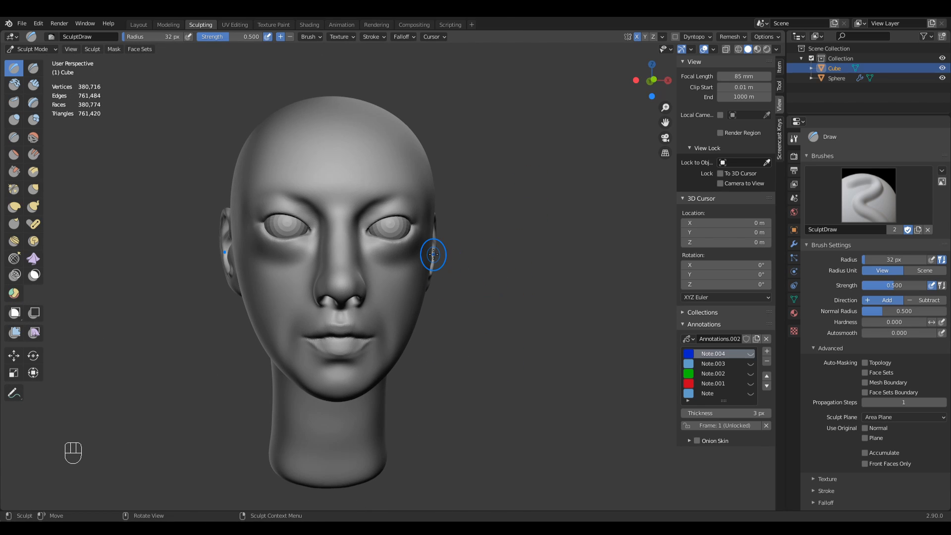
{"action": "key", "text": "KP_1"}
{"action": "mouse_move", "coordinate": [527, 206]}
{"action": "middle_mouse_down", "text": "ctrl"}
{"action": "mouse_move", "coordinate": [500, 299]}
{"action": "mouse_move", "coordinate": [483, 308]}
{"action": "mouse_move", "coordinate": [495, 305]}
{"action": "mouse_move", "coordinate": [458, 296]}
{"action": "mouse_move", "coordinate": [457, 286]}
{"action": "mouse_move", "coordinate": [480, 312]}
{"action": "mouse_move", "coordinate": [388, 306]}
{"action": "mouse_move", "coordinate": [473, 291]}
{"action": "middle_mouse_up", "text": "ctrl"}
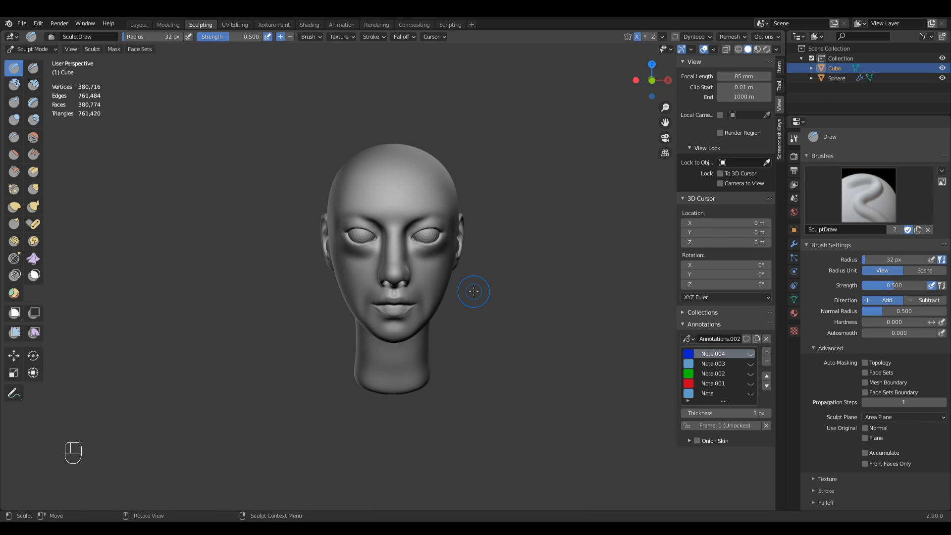
{"action": "mouse_move", "coordinate": [534, 291]}
{"action": "middle_mouse_down"}
{"action": "mouse_move", "coordinate": [495, 287]}
{"action": "mouse_move", "coordinate": [403, 318]}
{"action": "middle_mouse_up"}
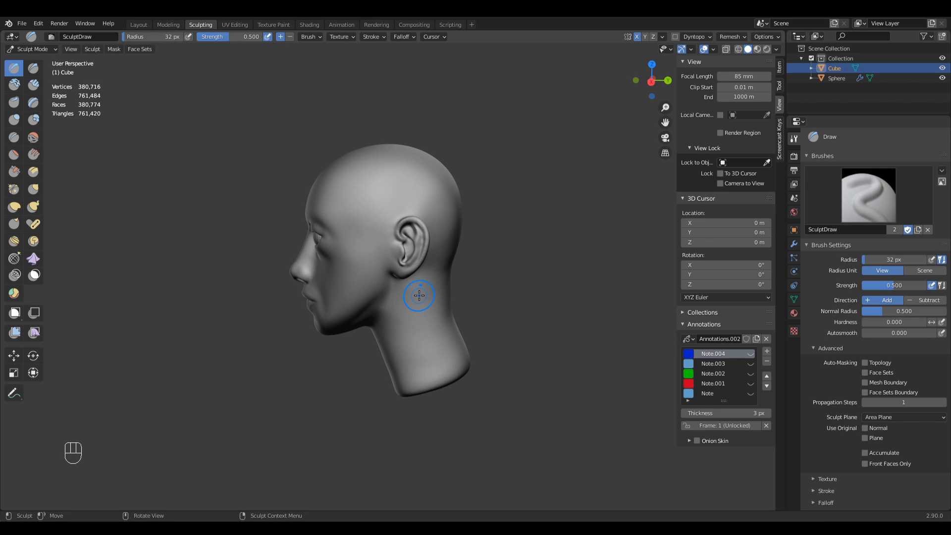
{"action": "middle_click_drag", "start_coordinate": [502, 279], "coordinate": [606, 309]}
{"action": "mouse_move", "coordinate": [582, 292]}
{"action": "middle_mouse_down"}
{"action": "mouse_move", "coordinate": [391, 346]}
{"action": "mouse_move", "coordinate": [189, 350]}
{"action": "mouse_move", "coordinate": [585, 349]}
{"action": "mouse_move", "coordinate": [471, 344]}
{"action": "mouse_move", "coordinate": [499, 338]}
{"action": "middle_mouse_up"}
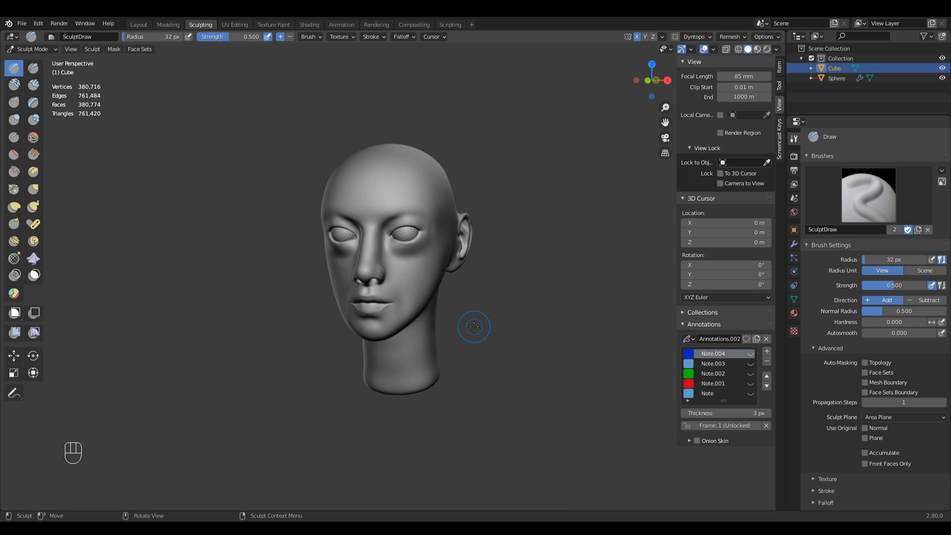